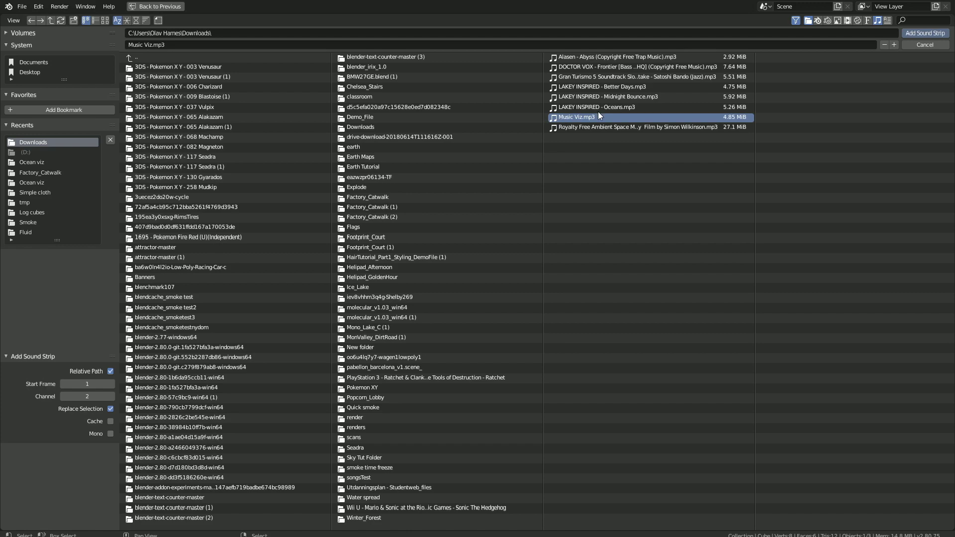
Add Music Viz.mp3 as a sound strip on channel 2 and set the scene's end frame to 5089.
left_click(910, 32)
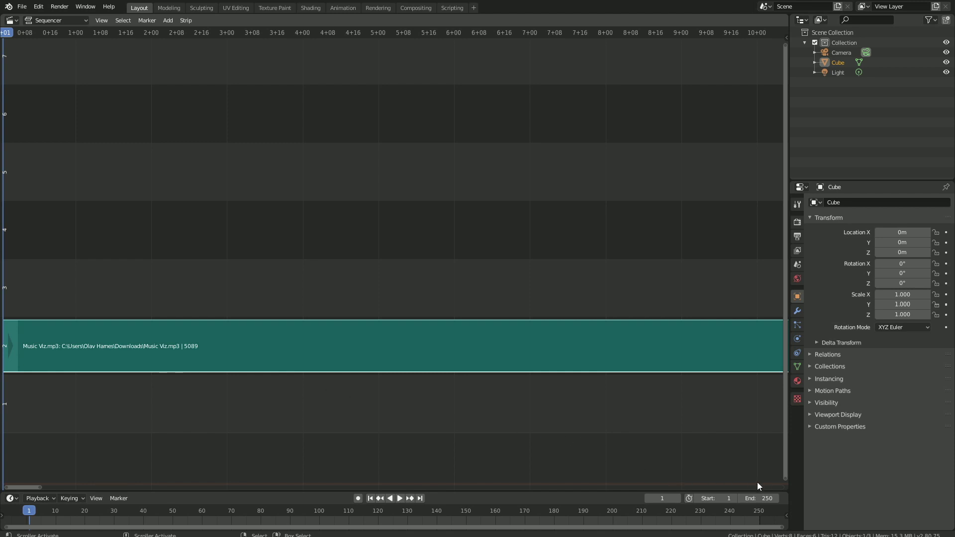
left_click(756, 497)
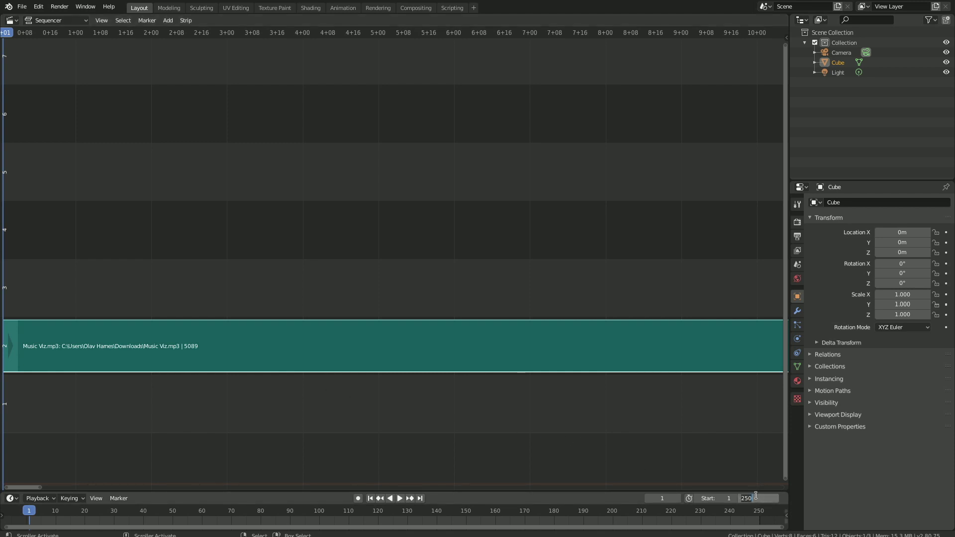
type("5089")
key("Return")
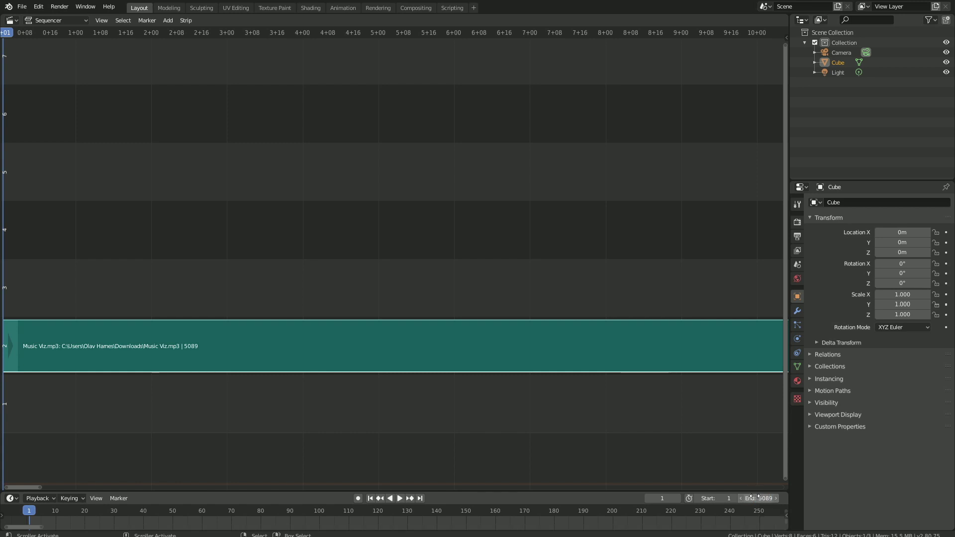
Preview the music strip from around frame 248, stop playback, and return to frame 1.
scroll(504, 288, "down", 10)
left_click(506, 286)
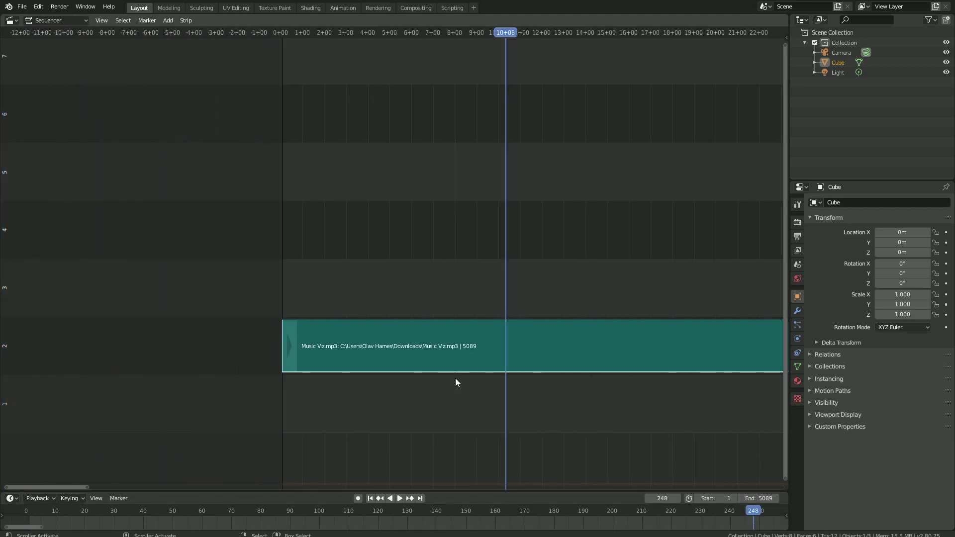
left_click(401, 498)
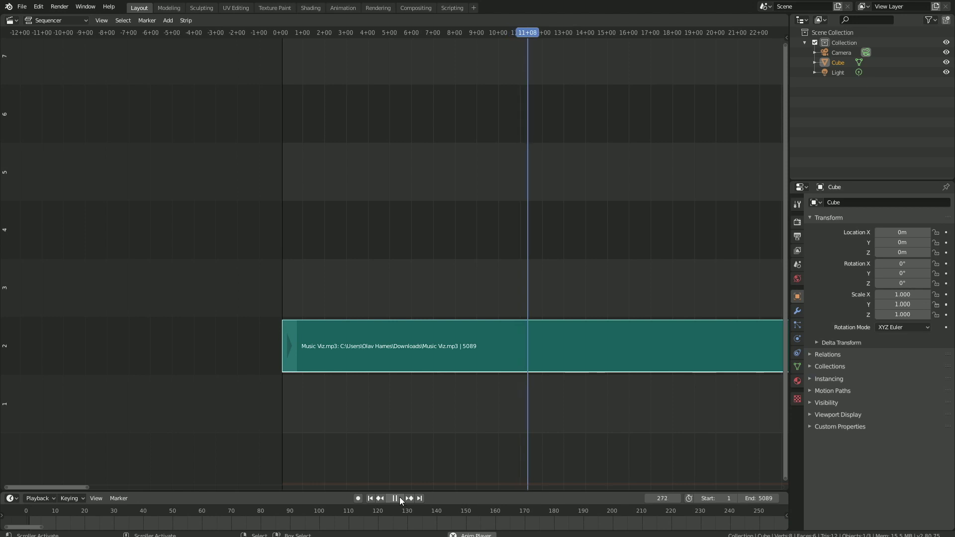
left_click(400, 499)
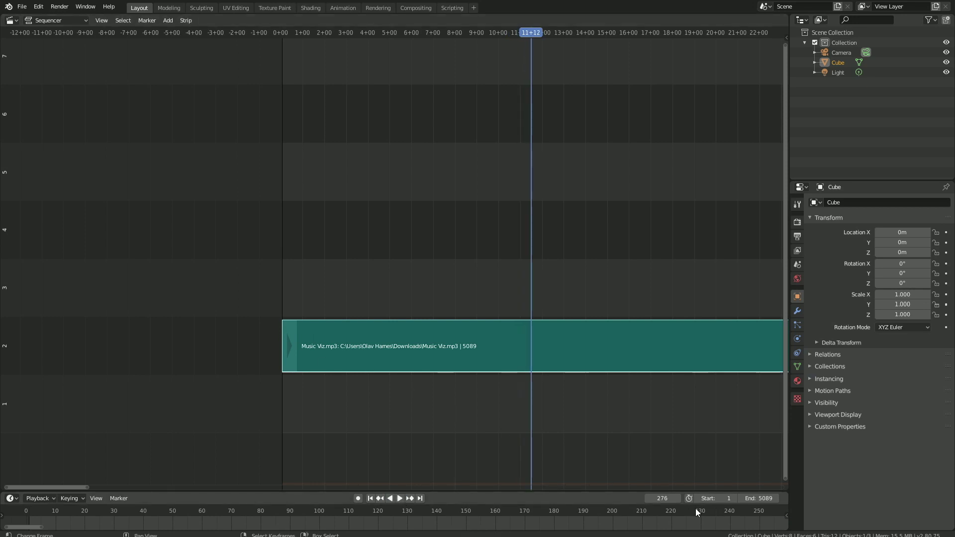
key("shift+Left")
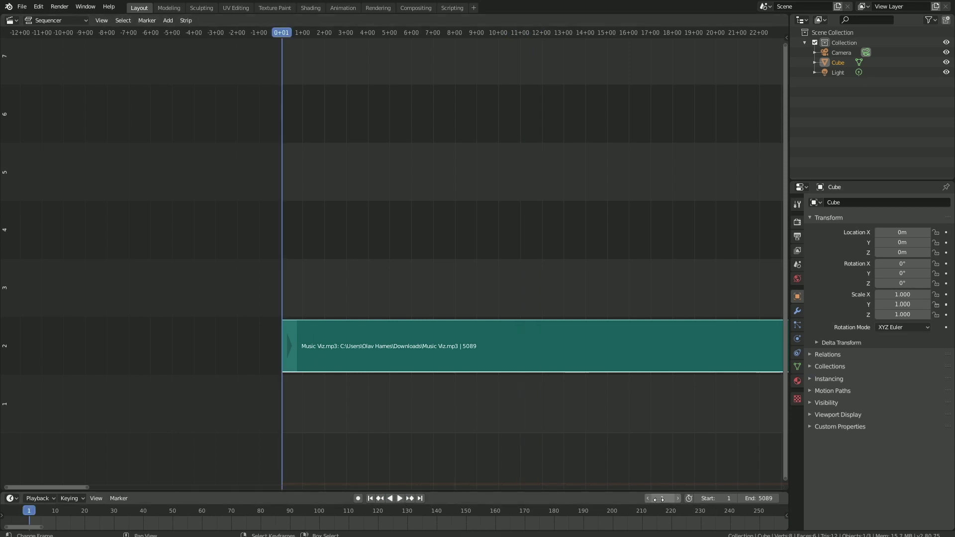
Change the sequencer area to a 3D Viewport and delete the default cube.
left_click(12, 21)
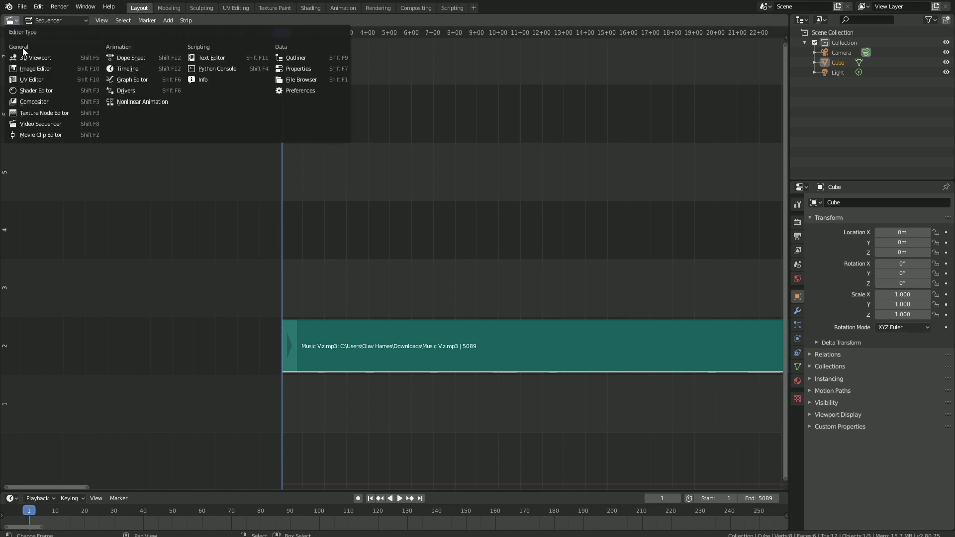
left_click(27, 58)
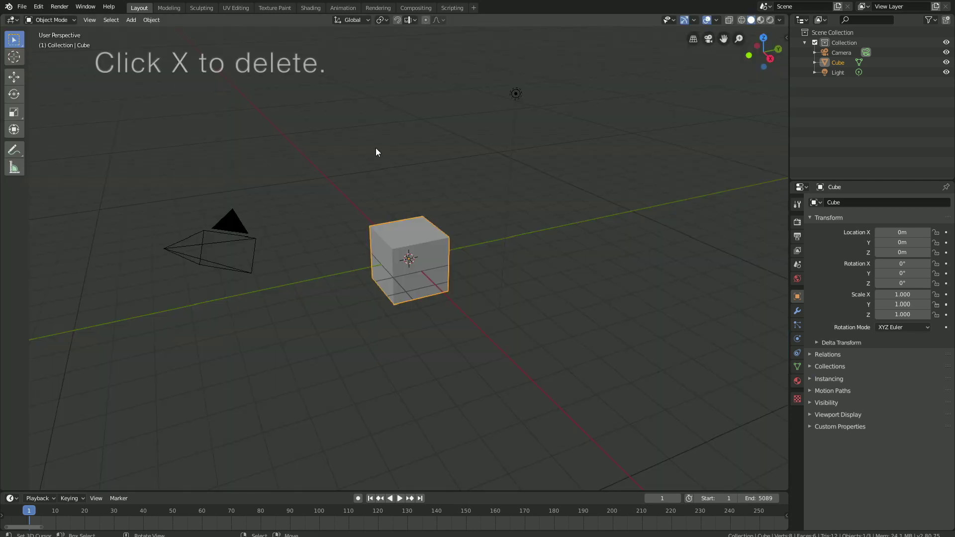
key("x")
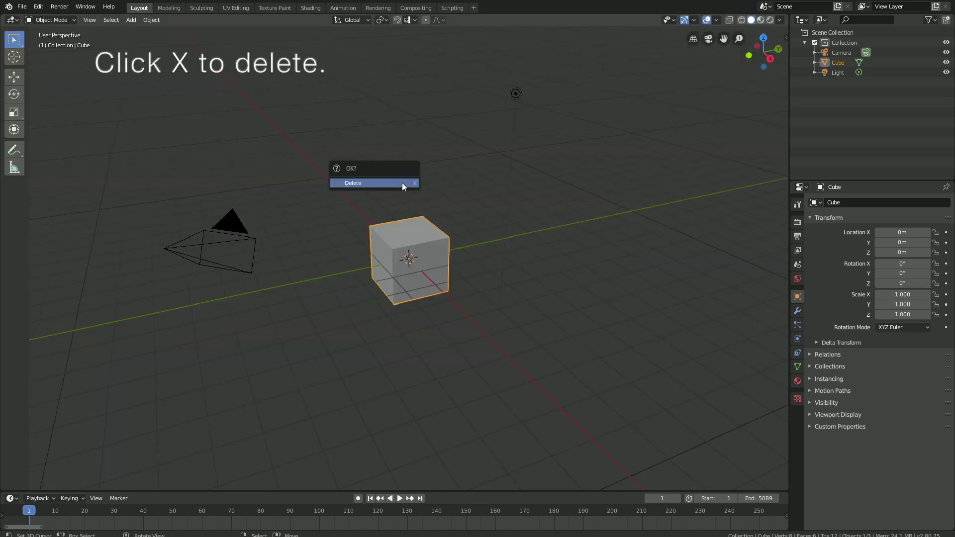
left_click(402, 184)
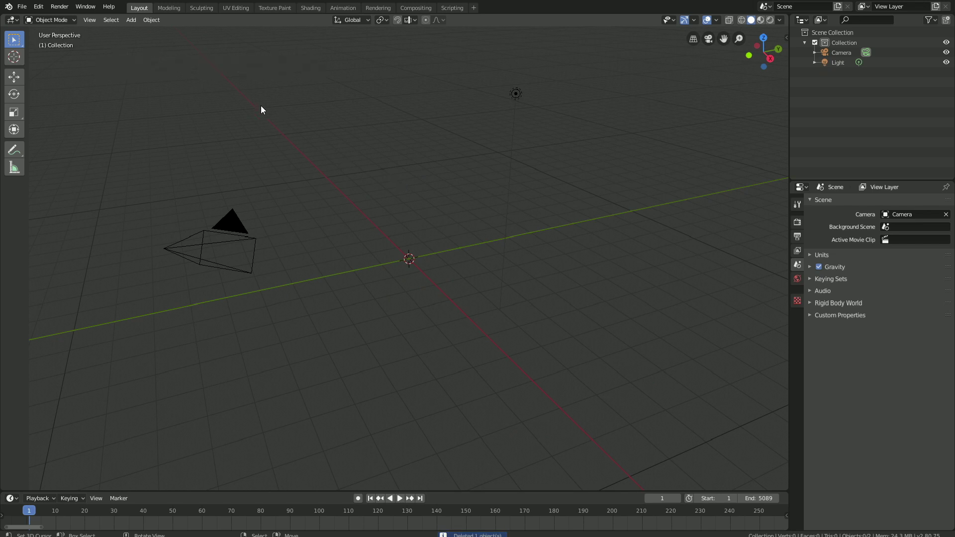
Add a mesh circle at the origin and scale it up to about 4.475.
left_click(134, 22)
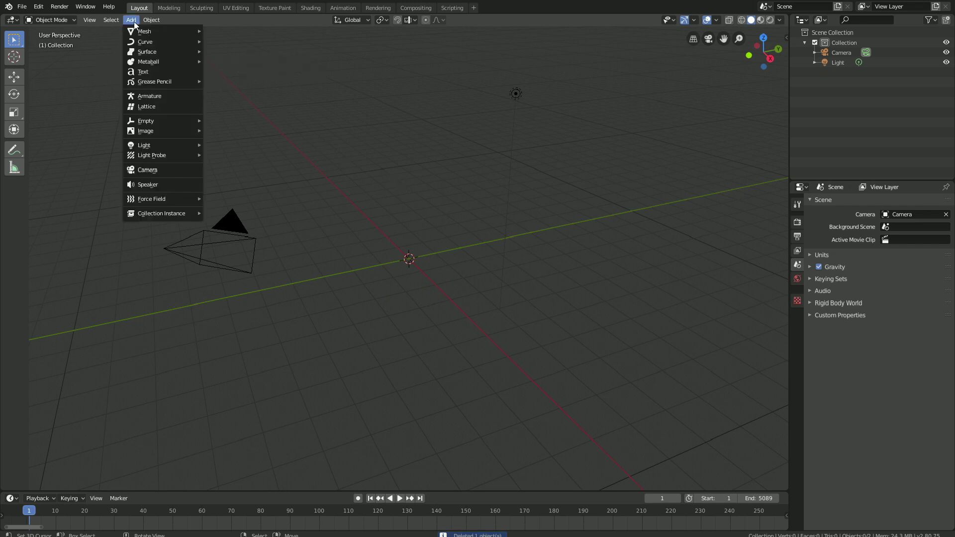
mouse_move(145, 31)
left_click(230, 49)
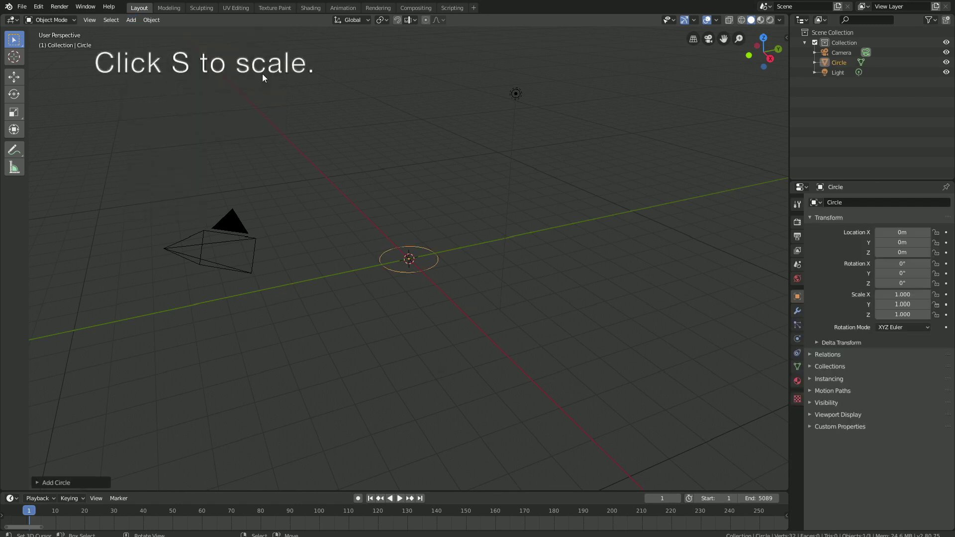
key("s")
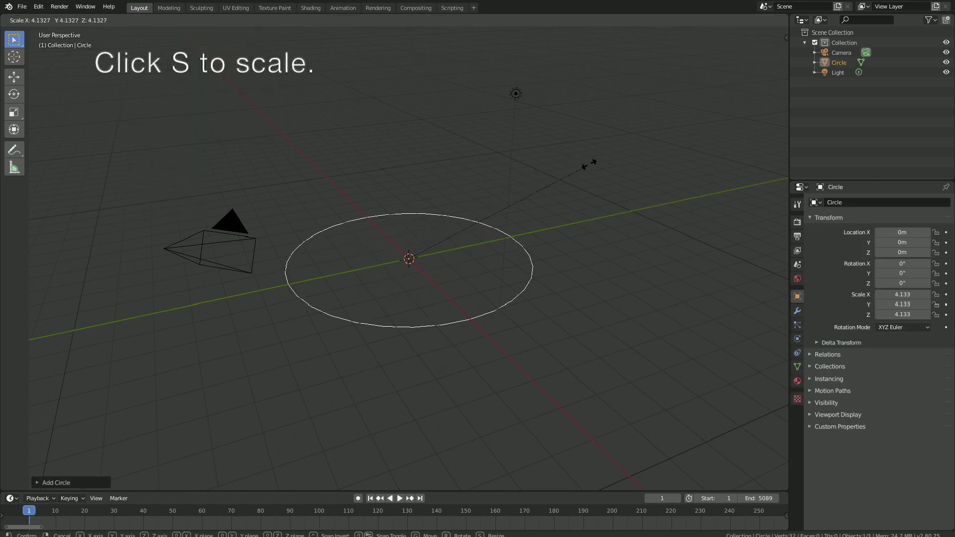
left_click(599, 148)
Rotate the circle 90 degrees around the X axis.
key("r")
key("x")
key("9")
key("0")
key("Return")
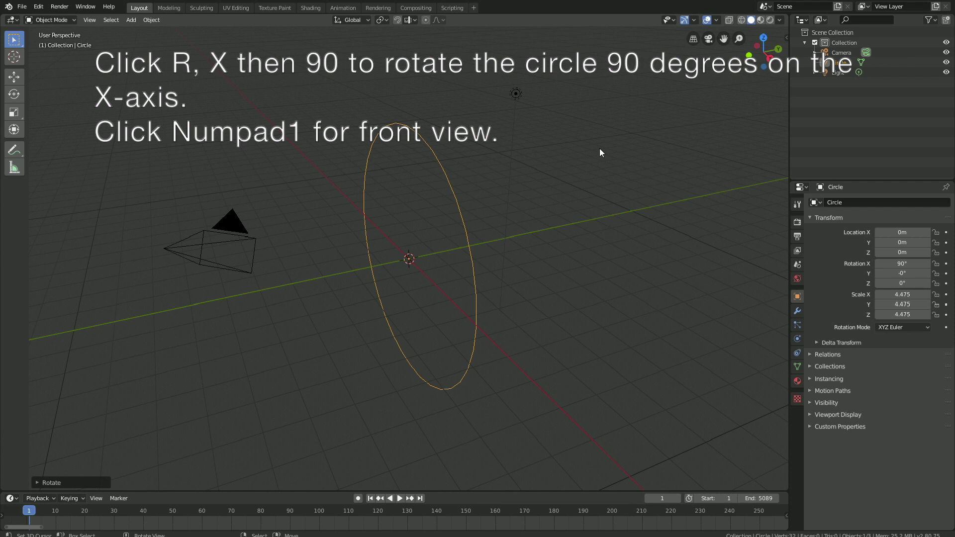
Extrude the circle's edge loop in Edit Mode, scale it outward by about 1.28 into a flat ring, and return to Object Mode.
key("KP_1")
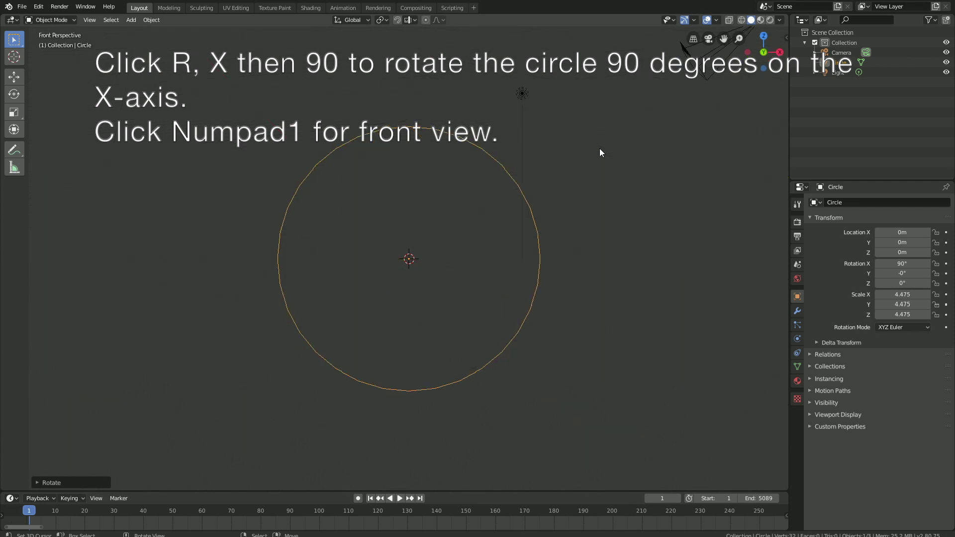
left_click(60, 23)
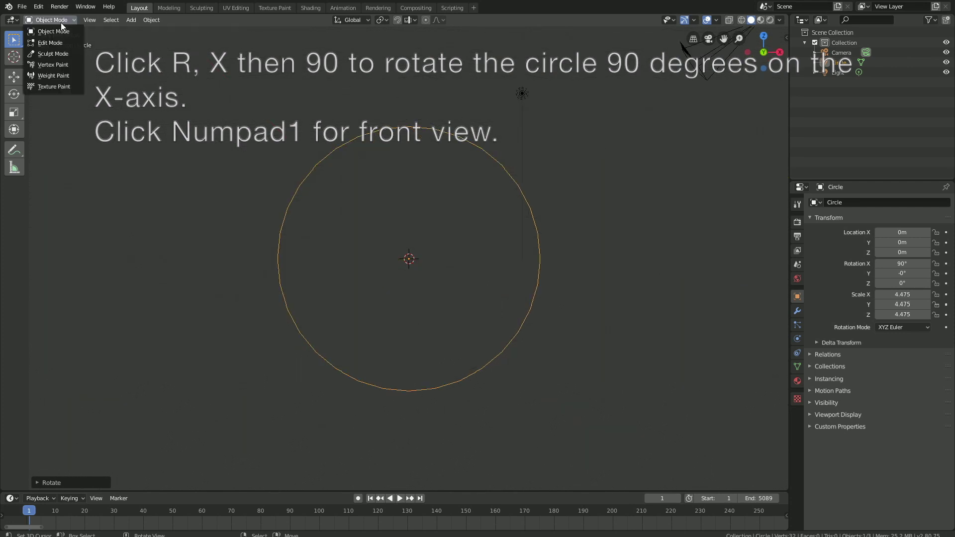
left_click(47, 42)
key("e")
left_click(401, 173)
key("s")
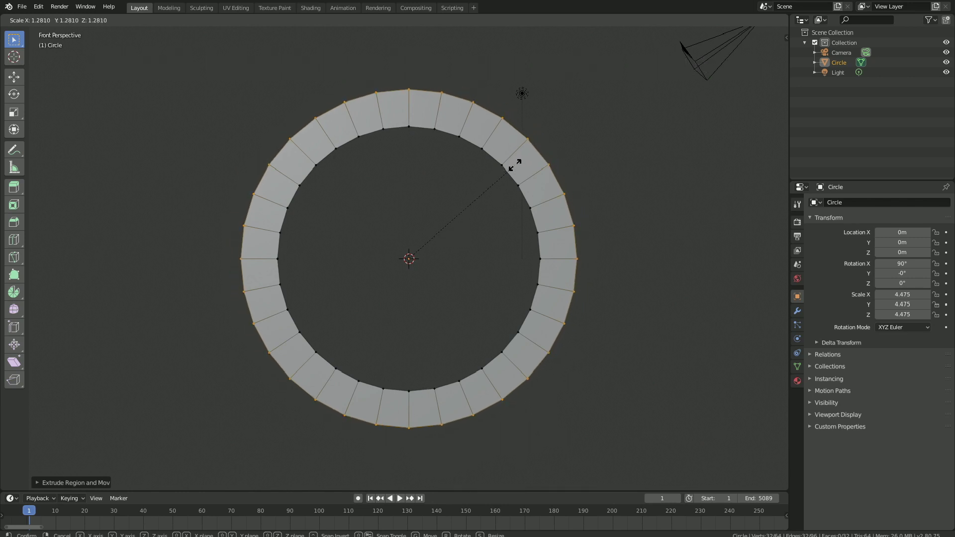
left_click(515, 165)
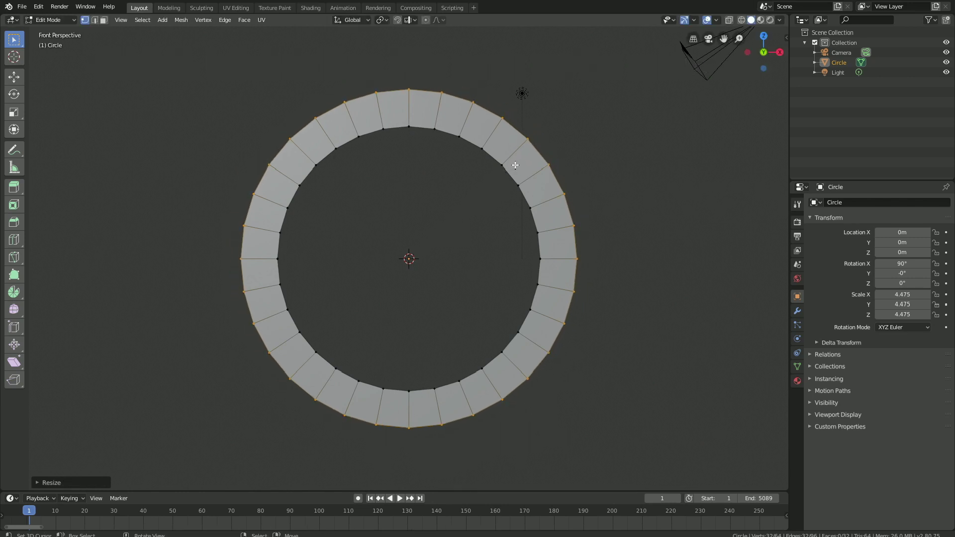
left_click(57, 23)
left_click(59, 31)
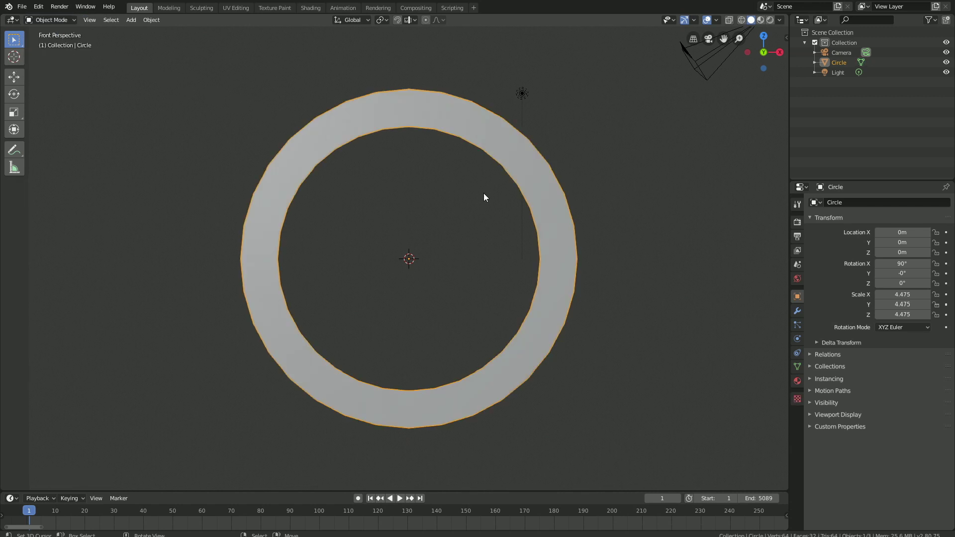
Add a Subdivision Surface modifier to the ring with 1 viewport level and apply it.
left_click(797, 310)
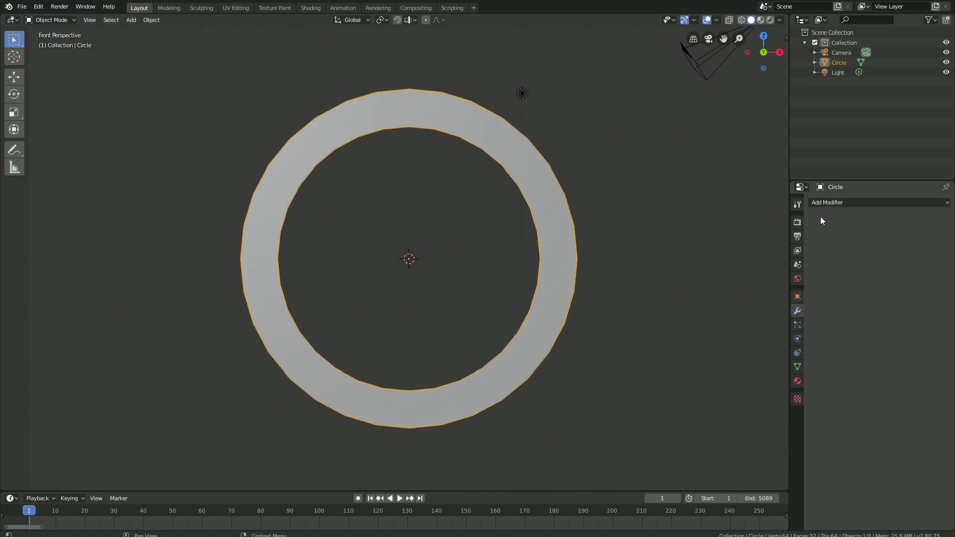
left_click(823, 203)
left_click(787, 367)
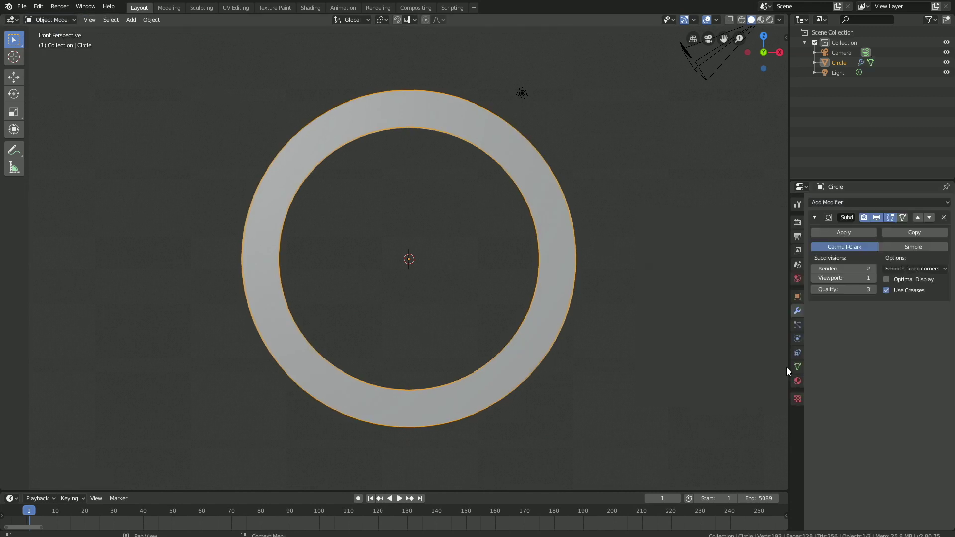
left_click(814, 269)
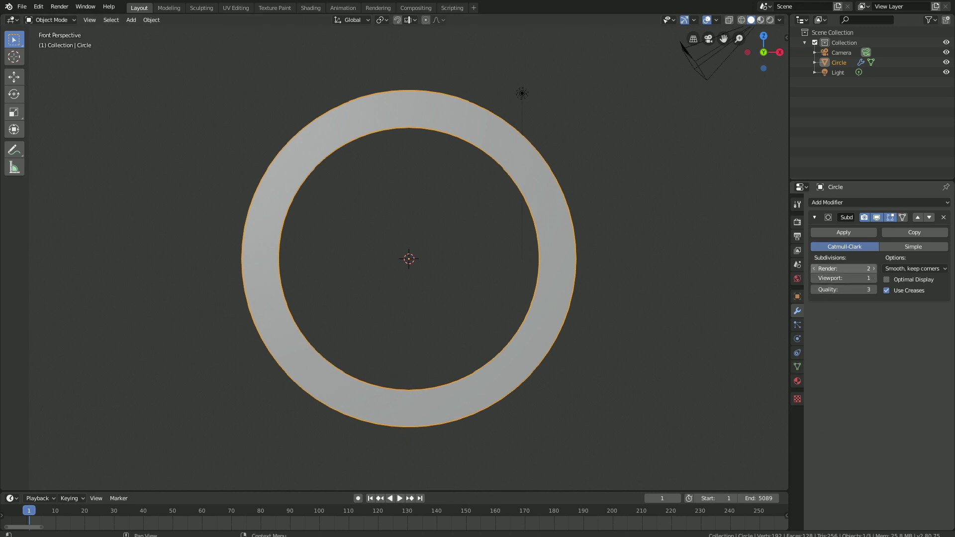
left_click(828, 234)
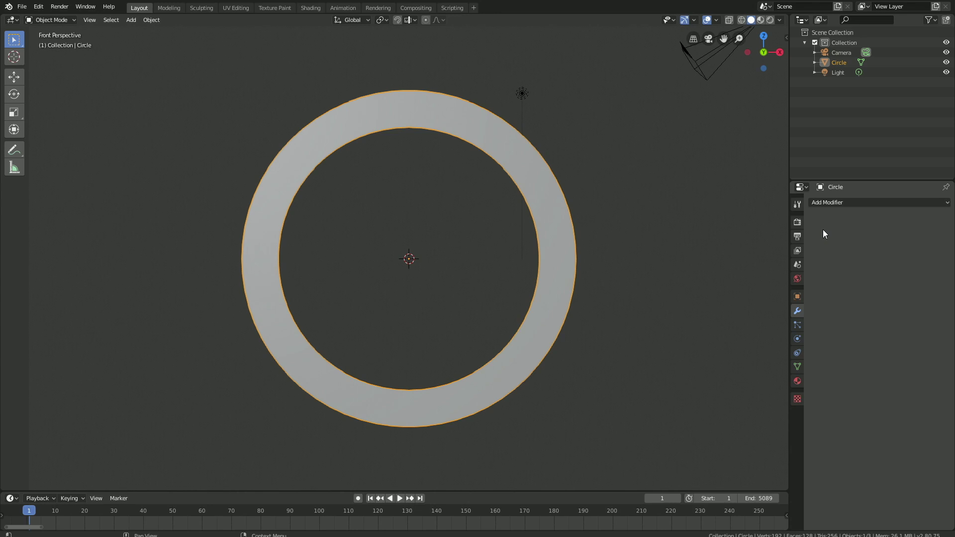
Hide the ring's innermost vertex loop in Edit Mode and return to Object Mode.
left_click(67, 20)
left_click(64, 36)
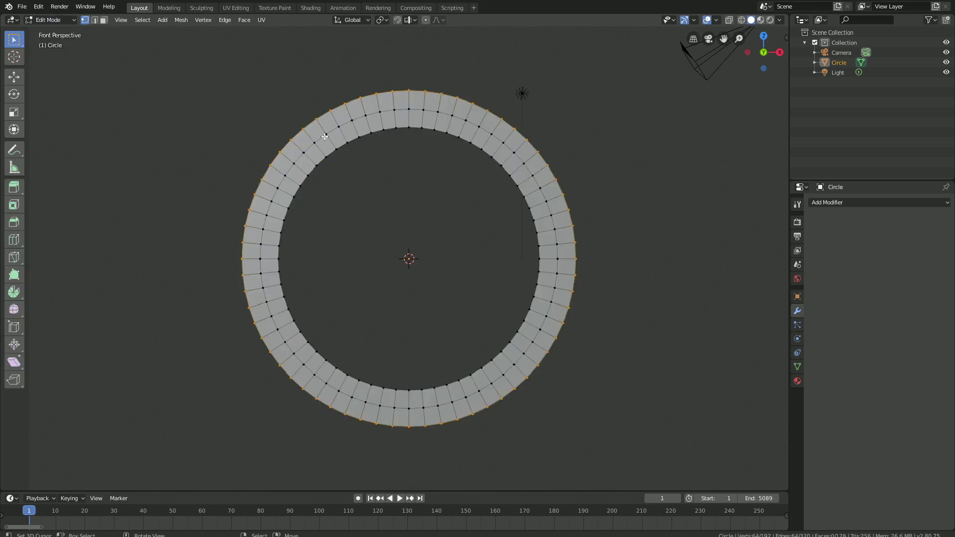
left_click(409, 128, "alt")
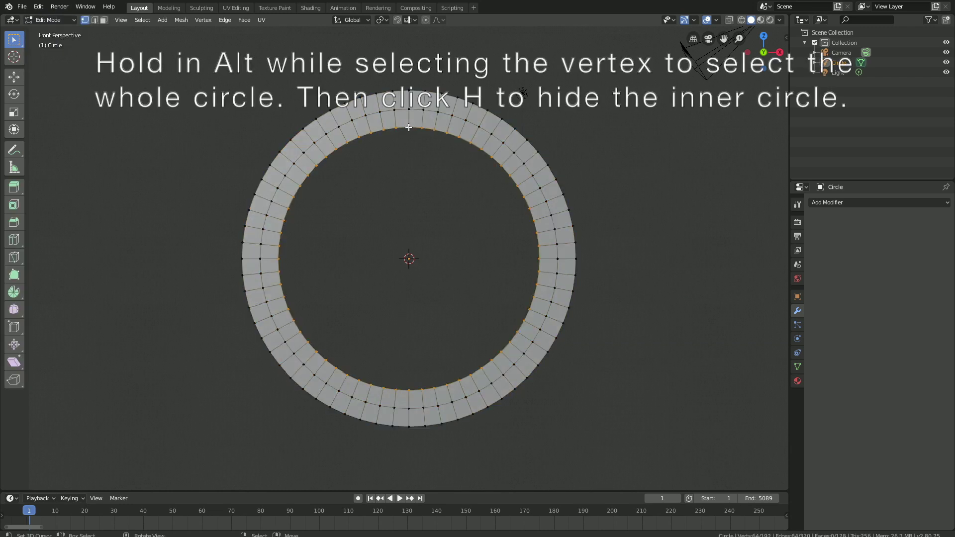
key("h")
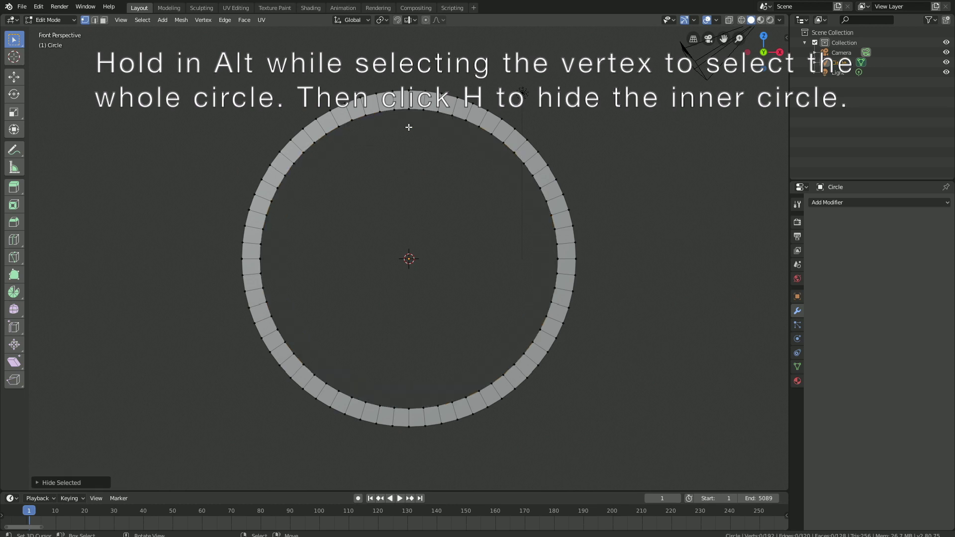
left_click(63, 21)
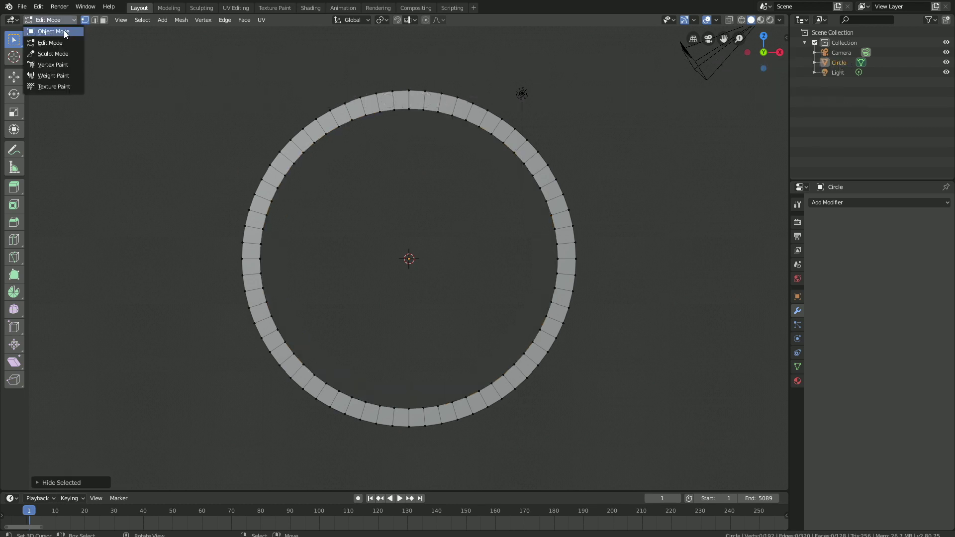
left_click(54, 31)
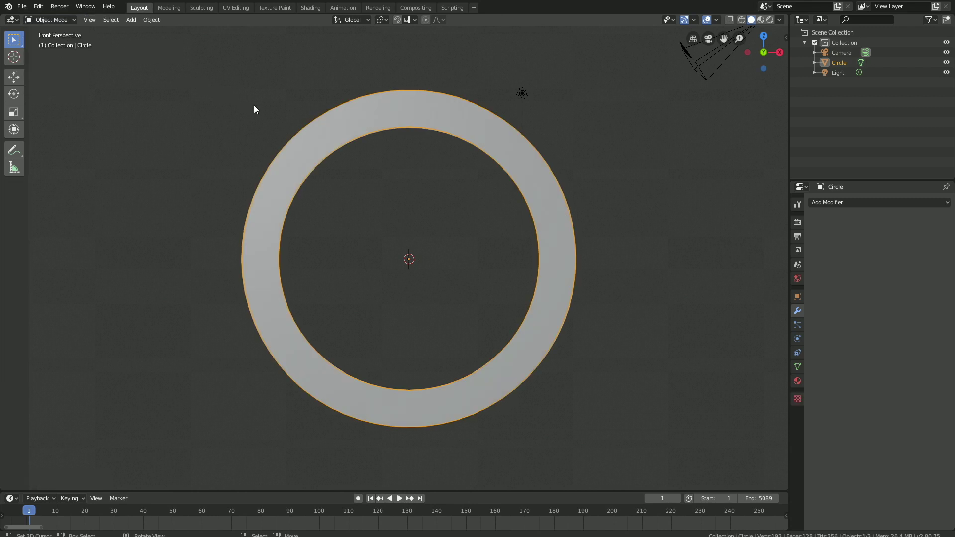
Add two shape keys to the ring: the basis and one key relative to it.
left_click(797, 367)
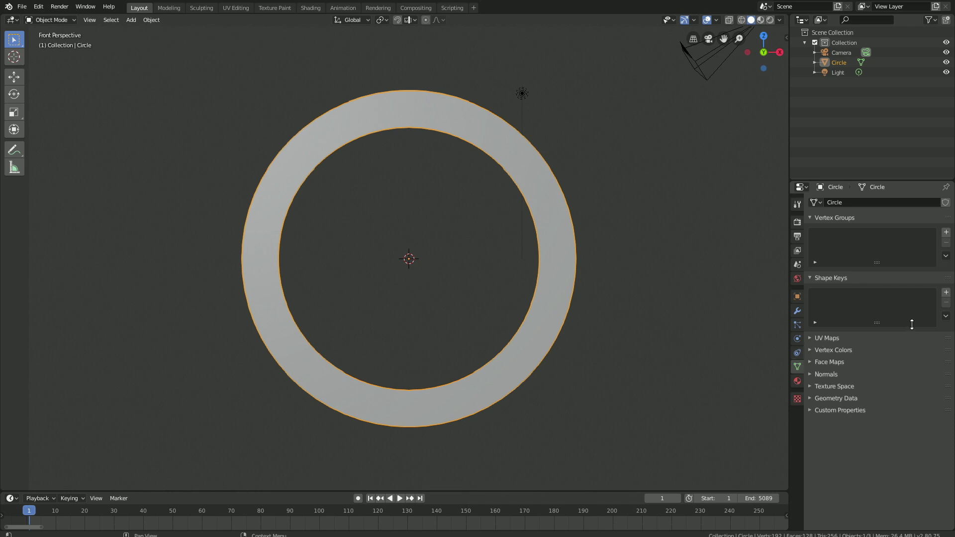
left_click(946, 293)
left_click(946, 293)
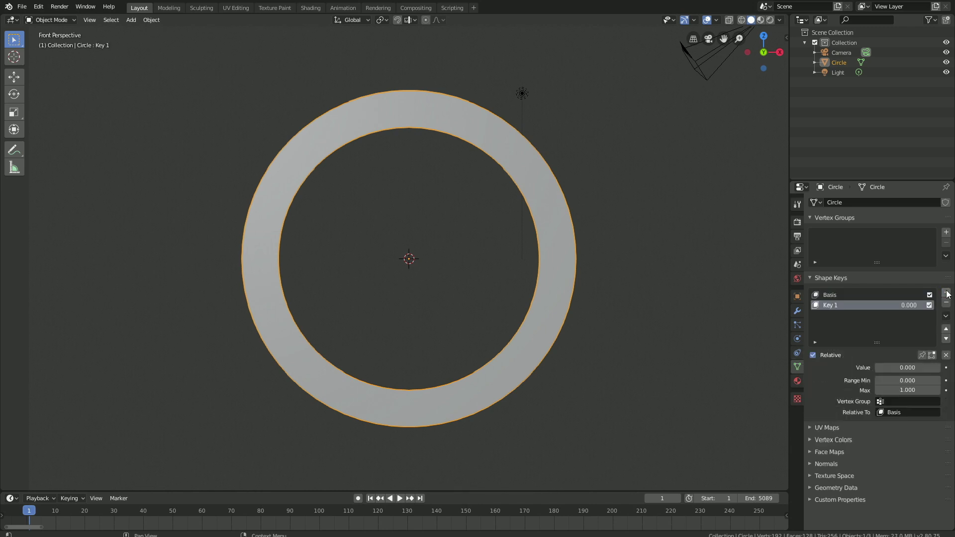
Enter Edit Mode with the second shape key active and enable proportional editing with Smooth falloff.
left_click(68, 23)
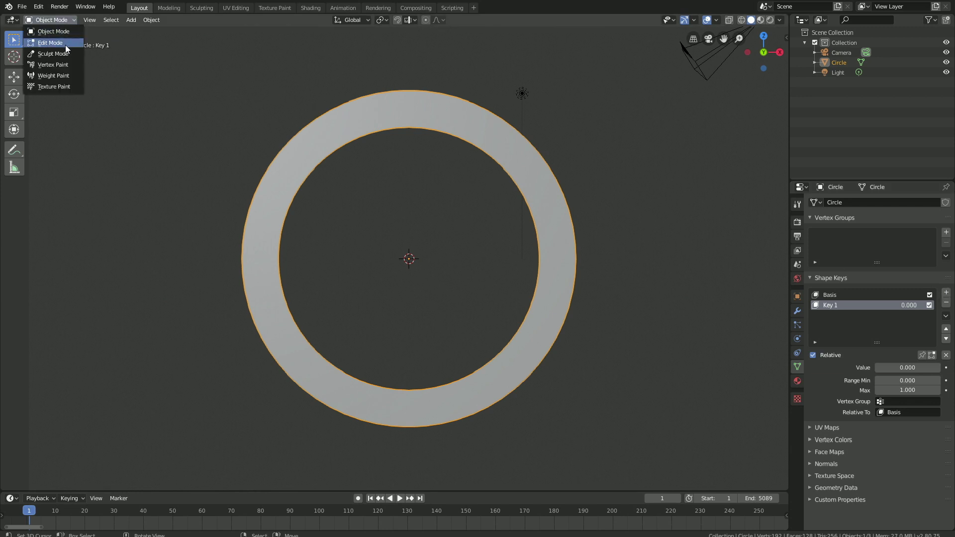
left_click(65, 41)
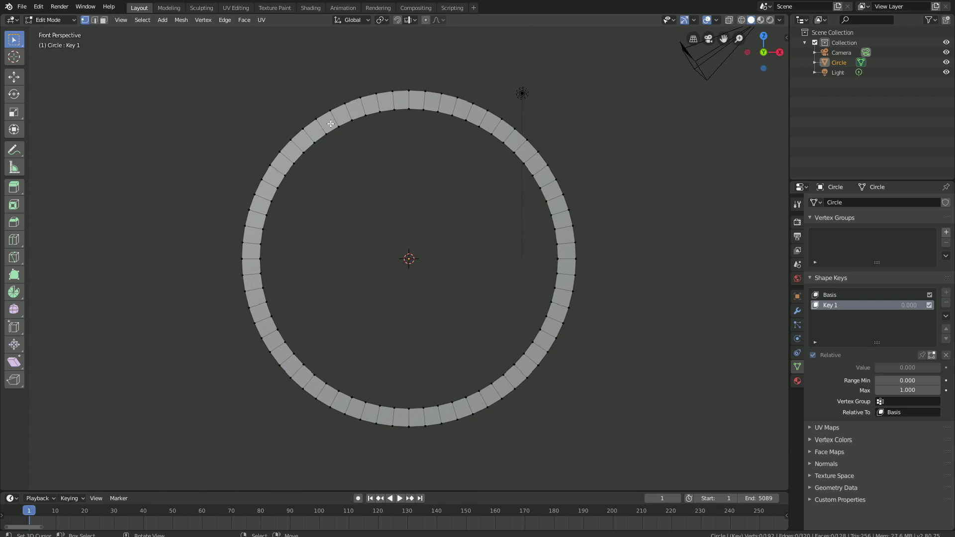
left_click(426, 20)
left_click(441, 20)
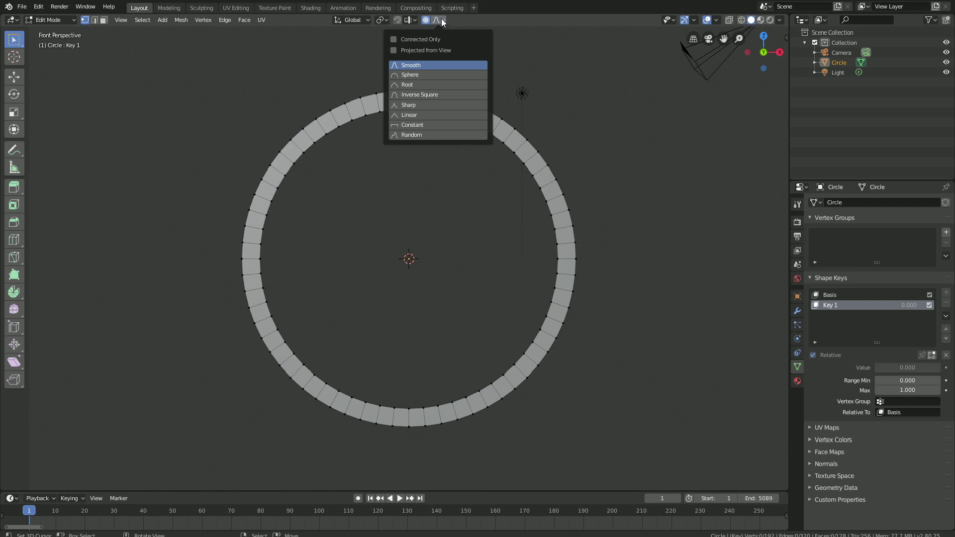
left_click(442, 20)
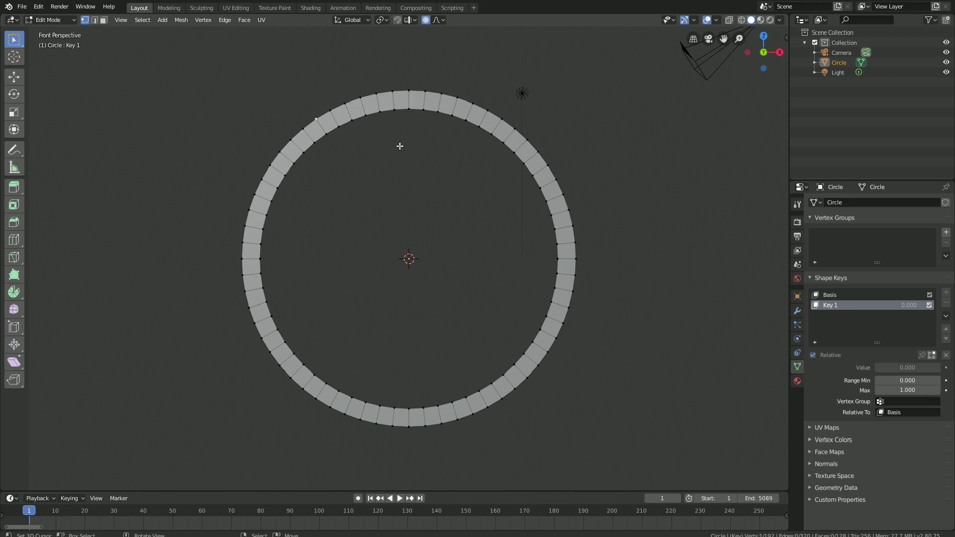
Pull the ring's upper-left outer vertex diagonally outward into a spike, using a proportional size of about 2.6.
key("g")
scroll(404, 145, "down", 3)
scroll(404, 145, "down", 8)
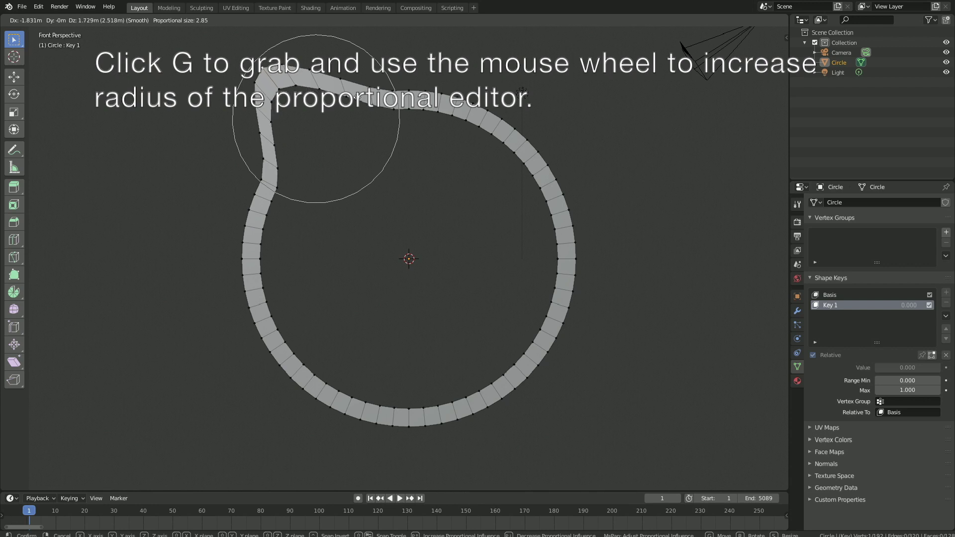
scroll(346, 85, "down", 2)
scroll(328, 65, "up", 3)
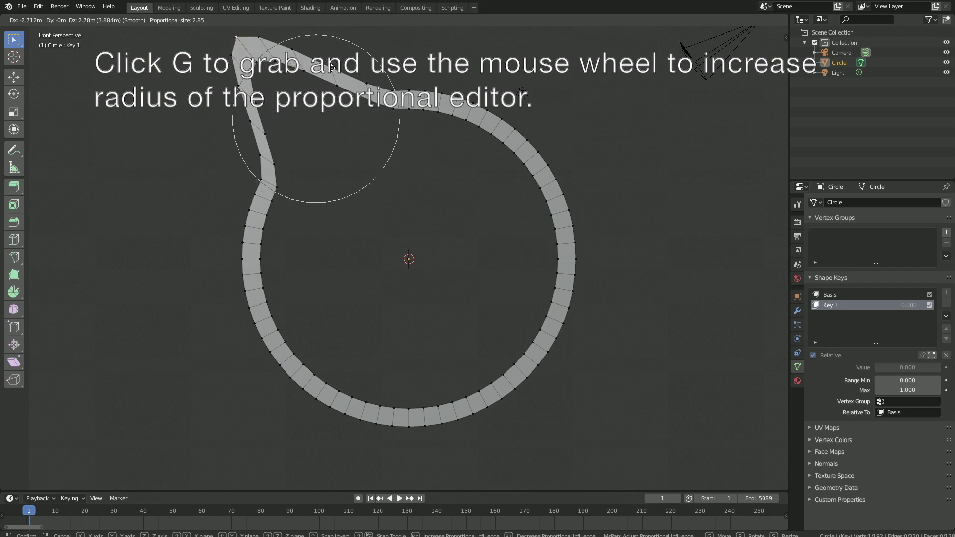
left_click(312, 50)
scroll(356, 100, "down", 2)
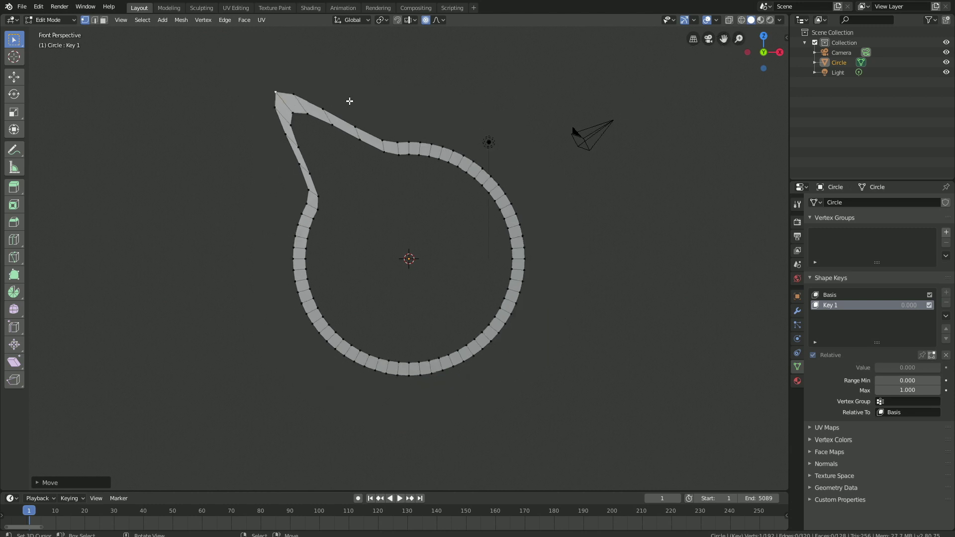
Nudge the spike's tip about 0.22 m along X and Z, then return to Object Mode and test the shape key's value.
key("g")
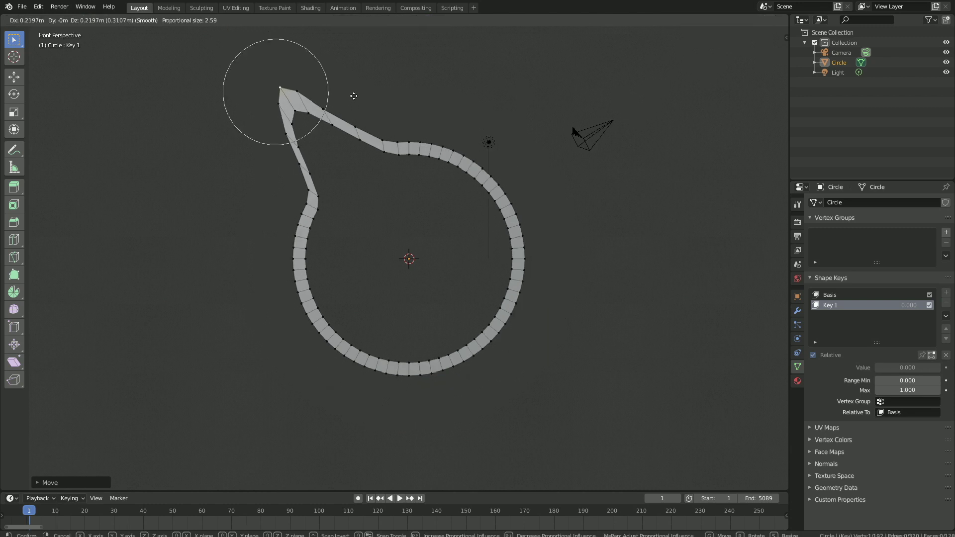
left_click(353, 95)
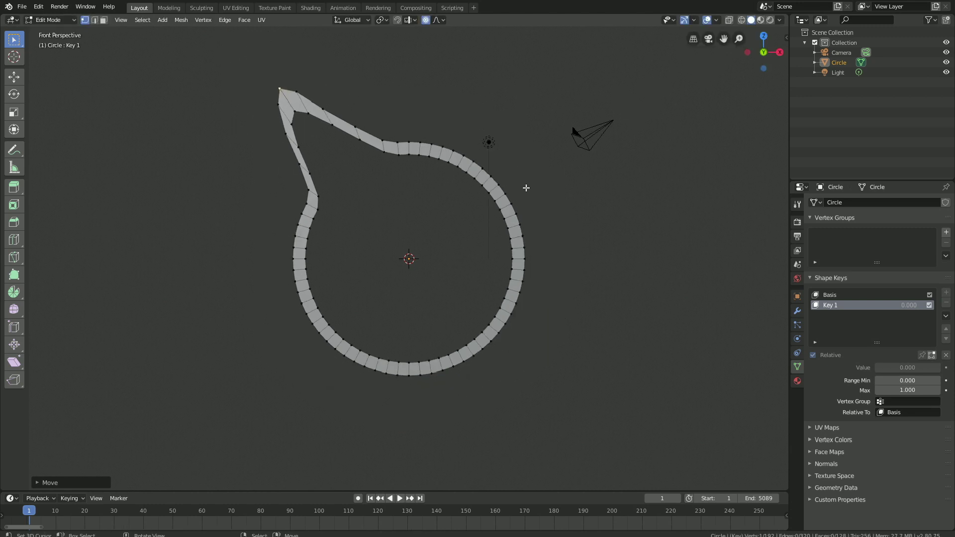
key("Tab")
left_click_drag(897, 368, 857, 367)
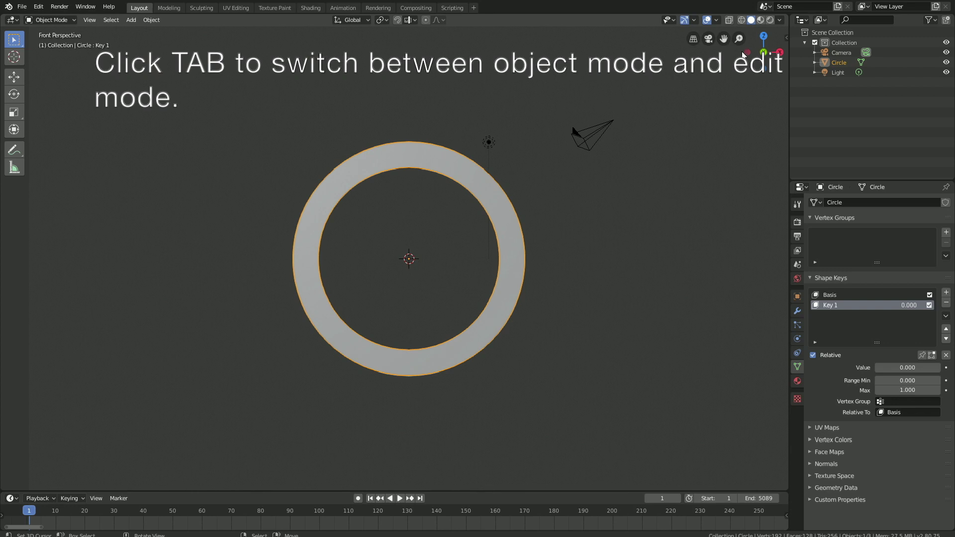
Split the 3D viewport horizontally and turn the upper area into a Graph Editor.
left_click_drag(786, 16, 782, 187)
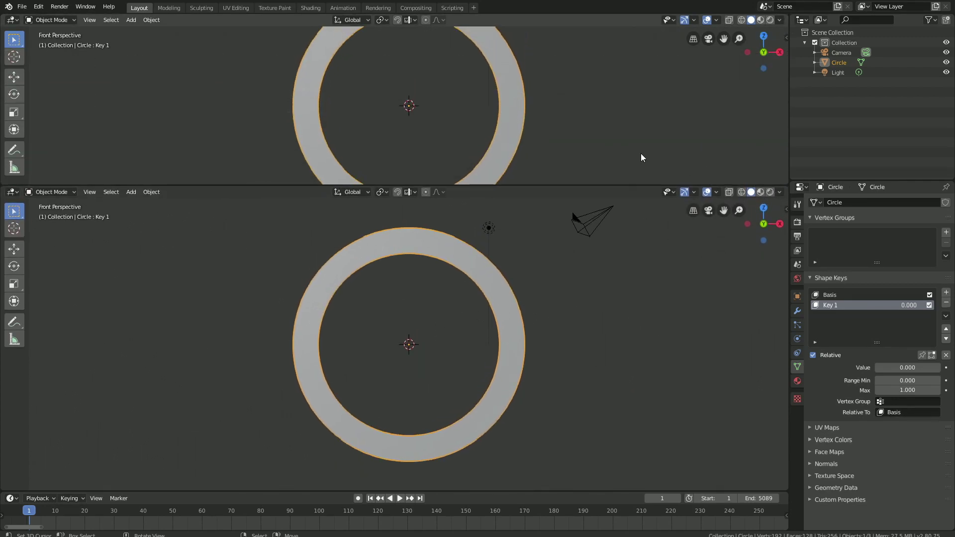
left_click(12, 20)
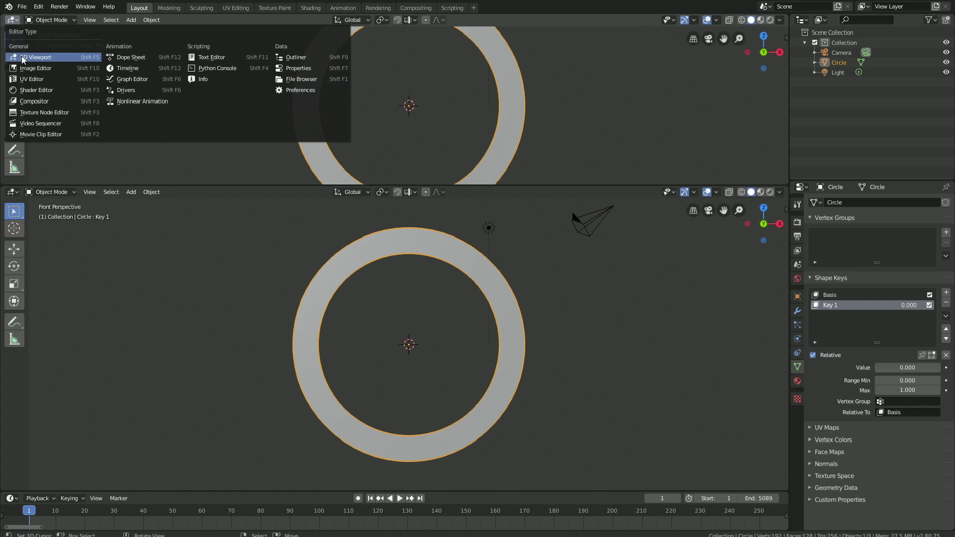
left_click(126, 80)
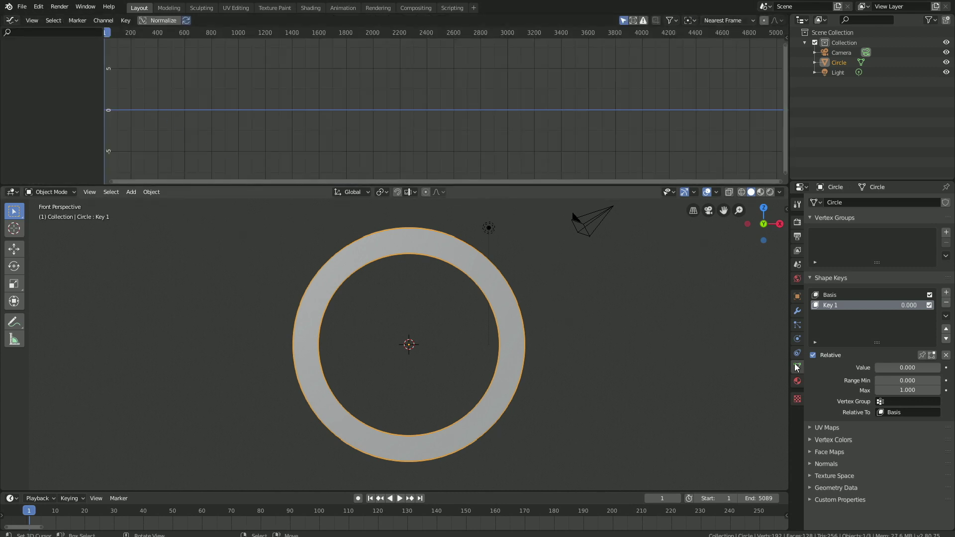
Keyframe Key 1's value at frame 1 and bake Music Viz.mp3 to its F-curve with a highest frequency of 120.
key("i")
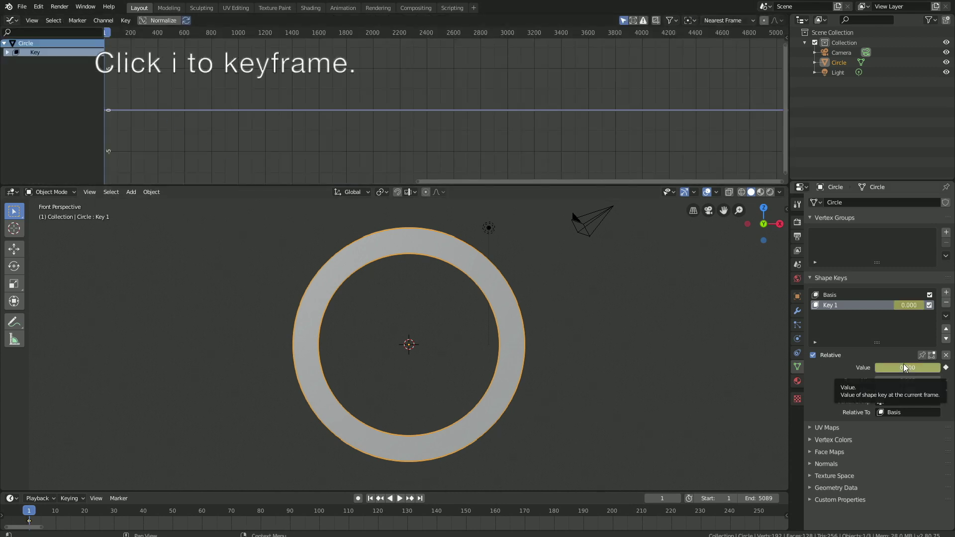
left_click(7, 52)
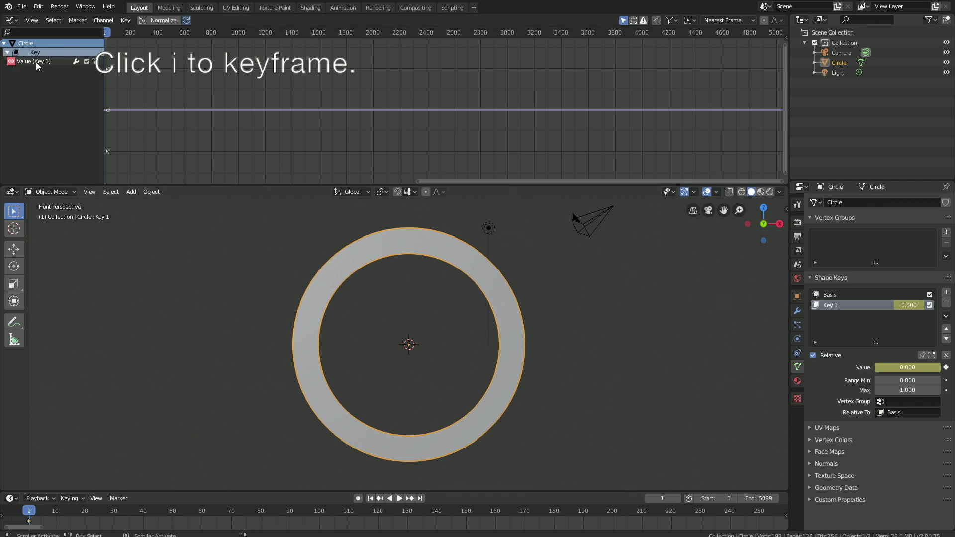
left_click(125, 20)
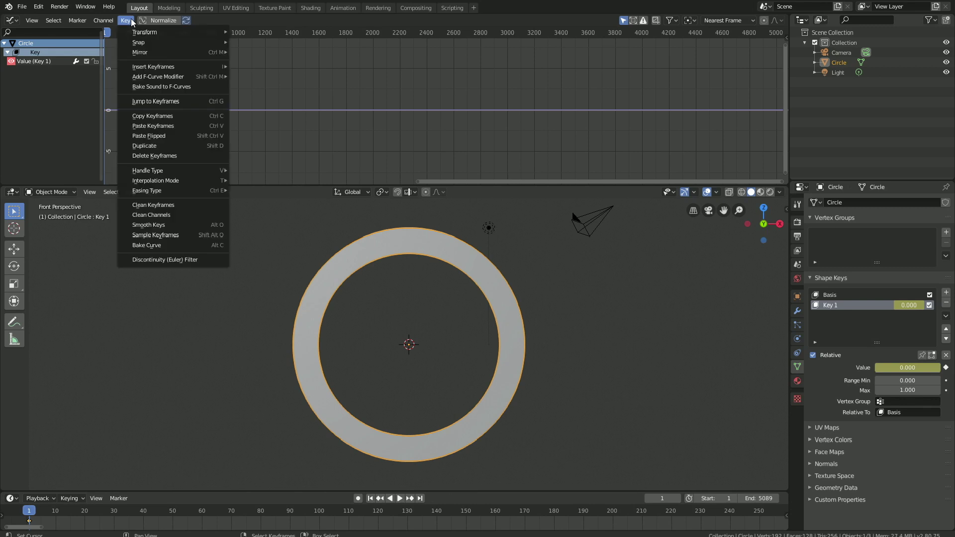
left_click(156, 86)
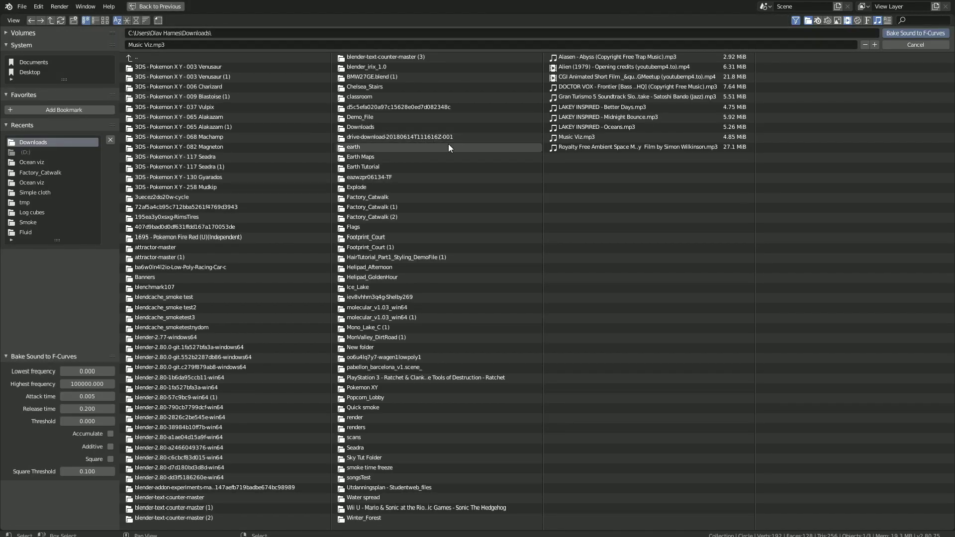
left_click(568, 139)
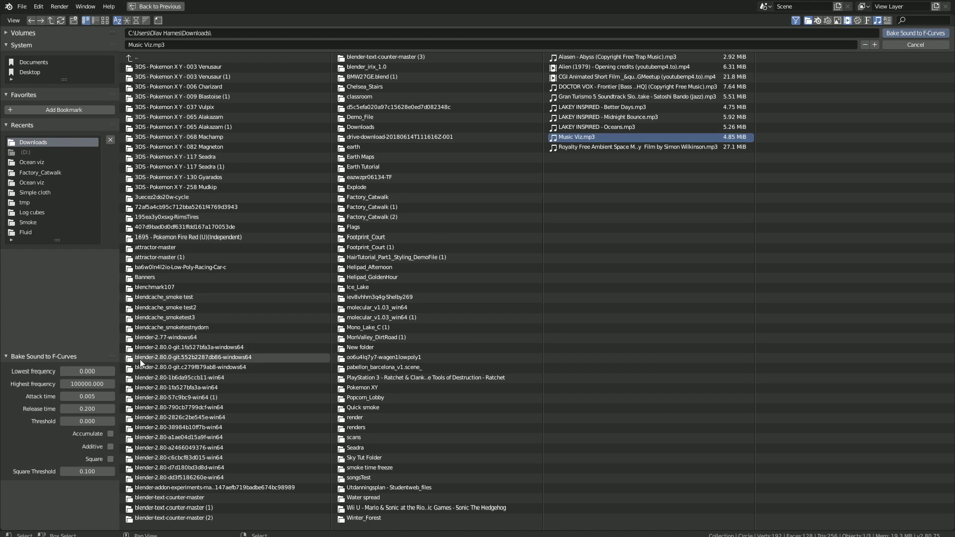
left_click(85, 383)
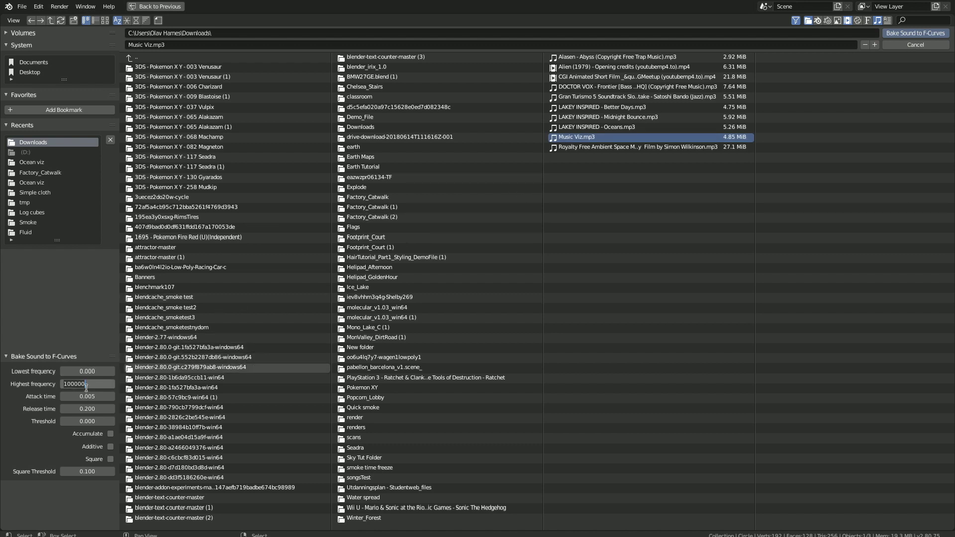
type("120")
key("Return")
left_click(893, 34)
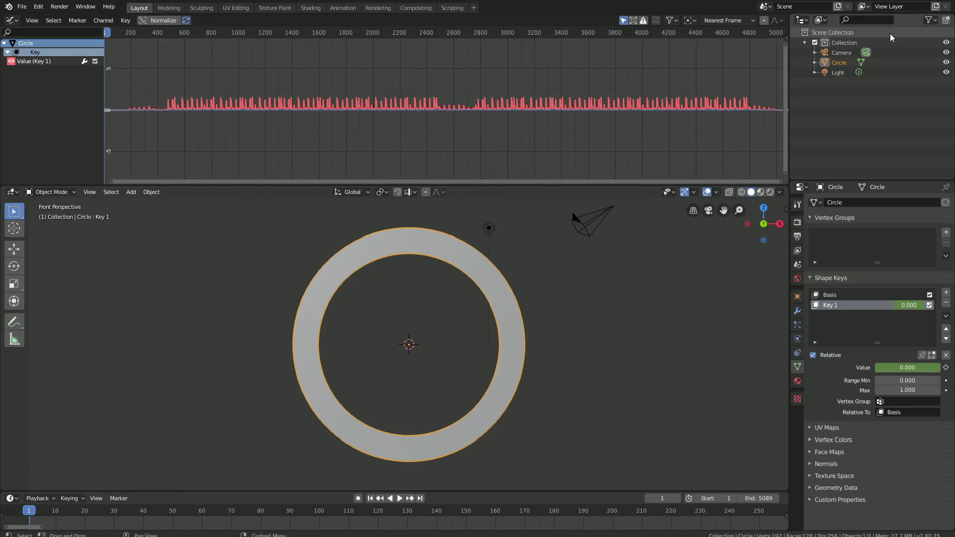
Play the ring's animation from about frame 962 to check the deformation, then return to frame 1.
right_click(234, 76, "shift")
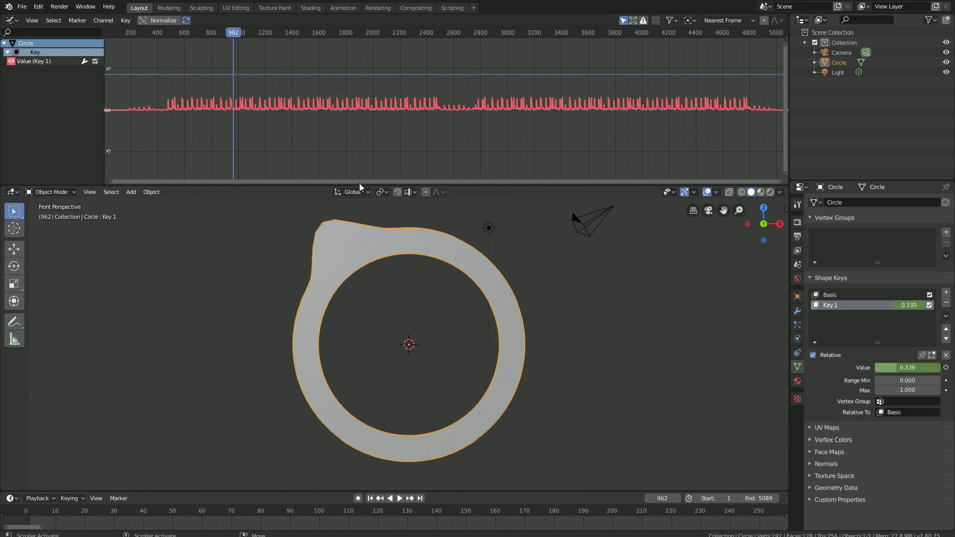
left_click(398, 499)
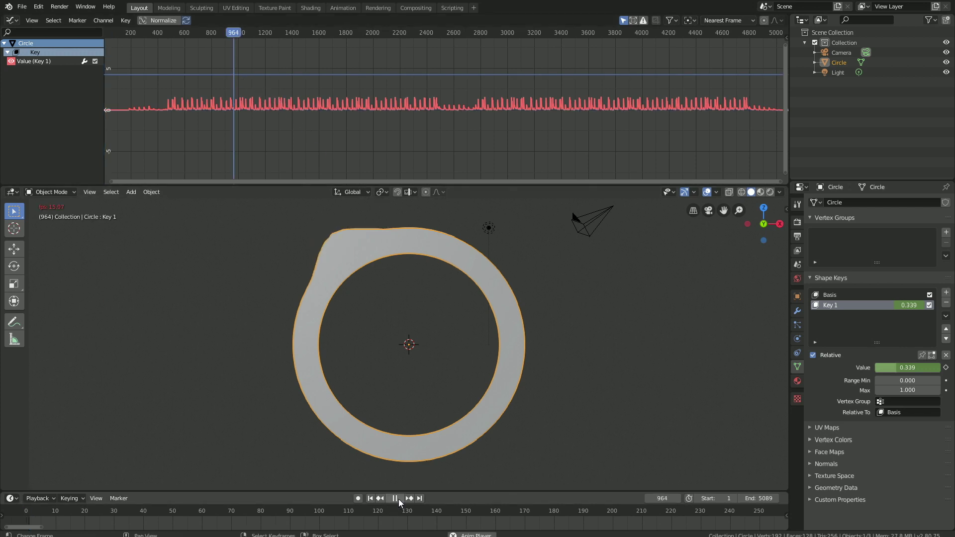
scroll(367, 437, "down", 3)
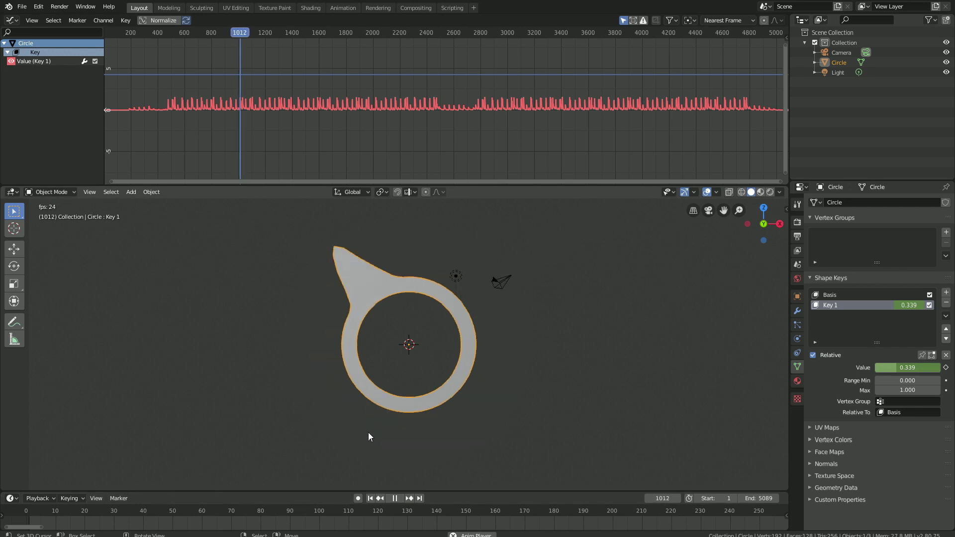
left_click(398, 498)
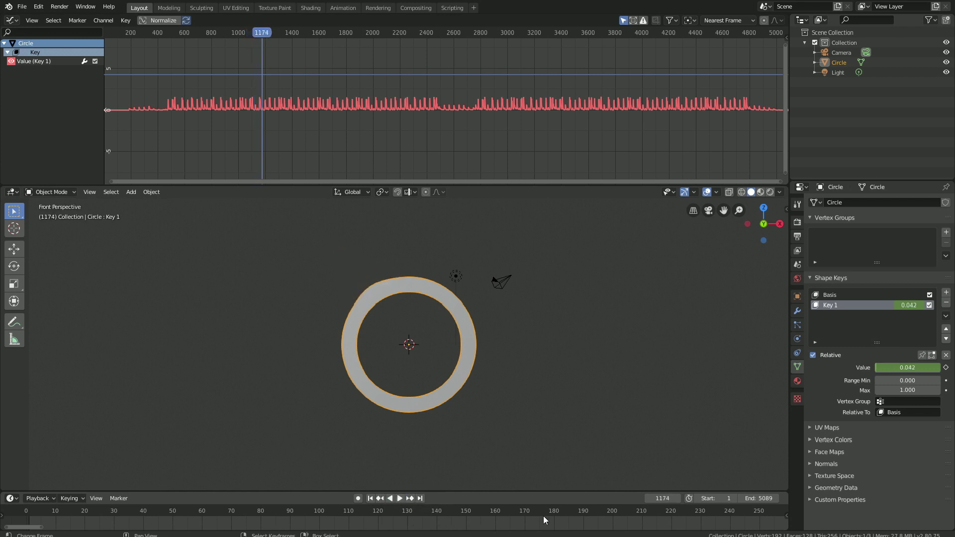
left_click(661, 499)
type("1")
key("Return")
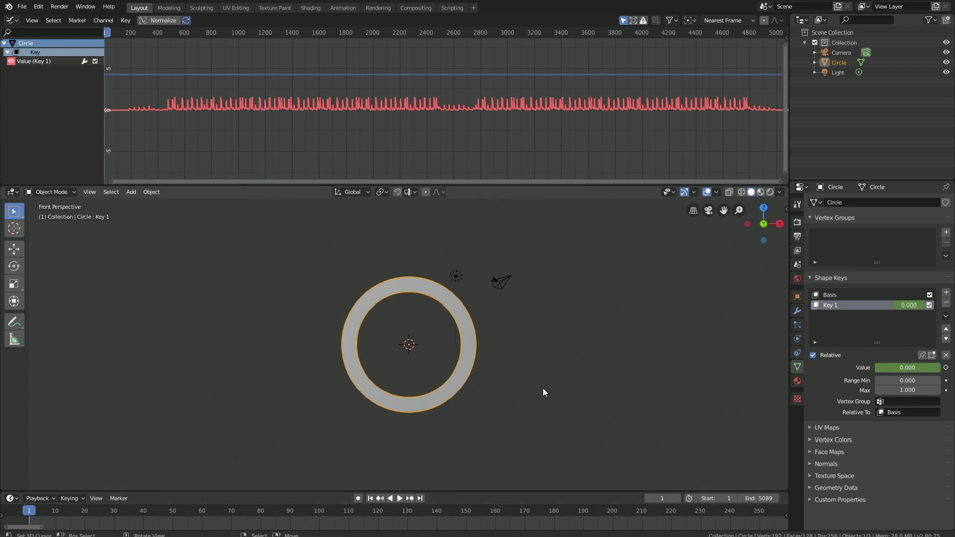
Add another shape key and pull the ring's upper-right outer vertex about 4 m outward with a proportional size of about 4.18.
left_click(946, 293)
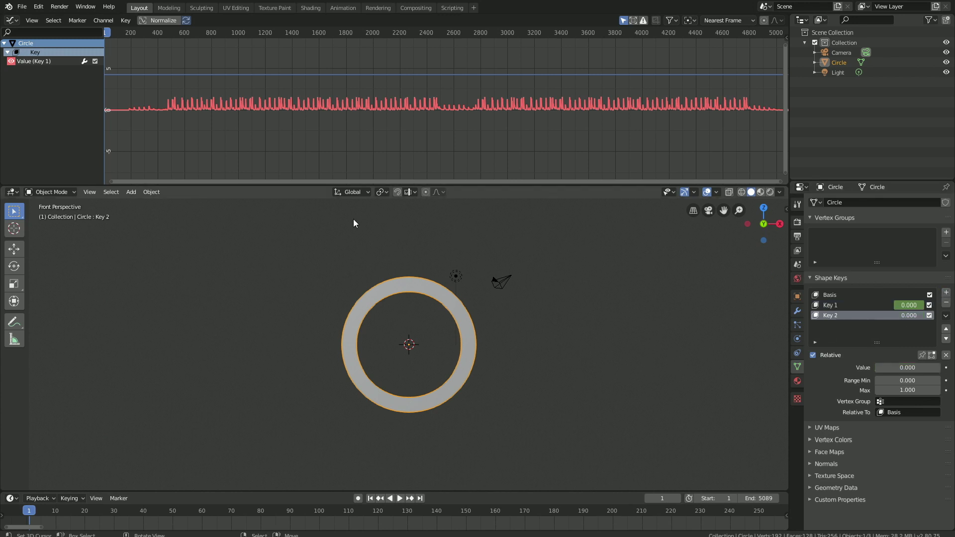
key("Tab")
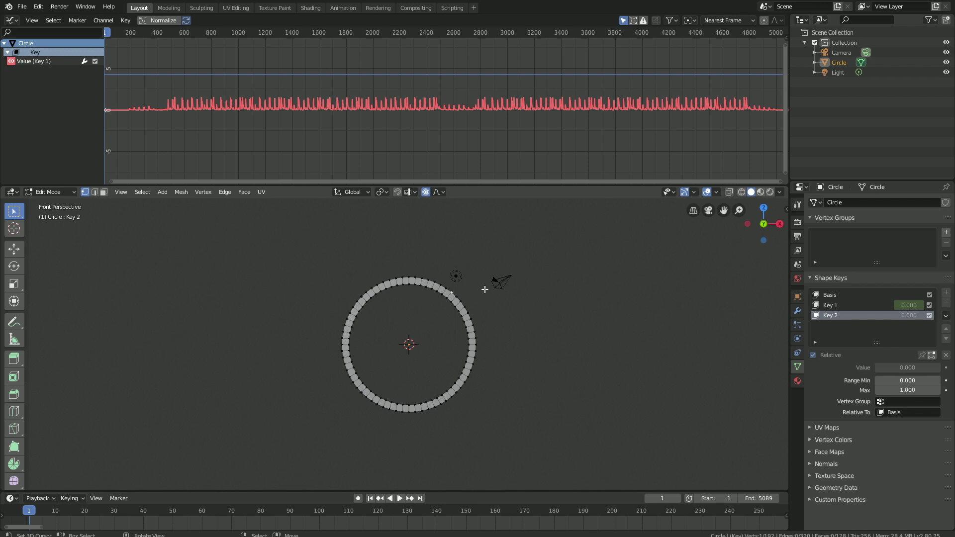
key("g")
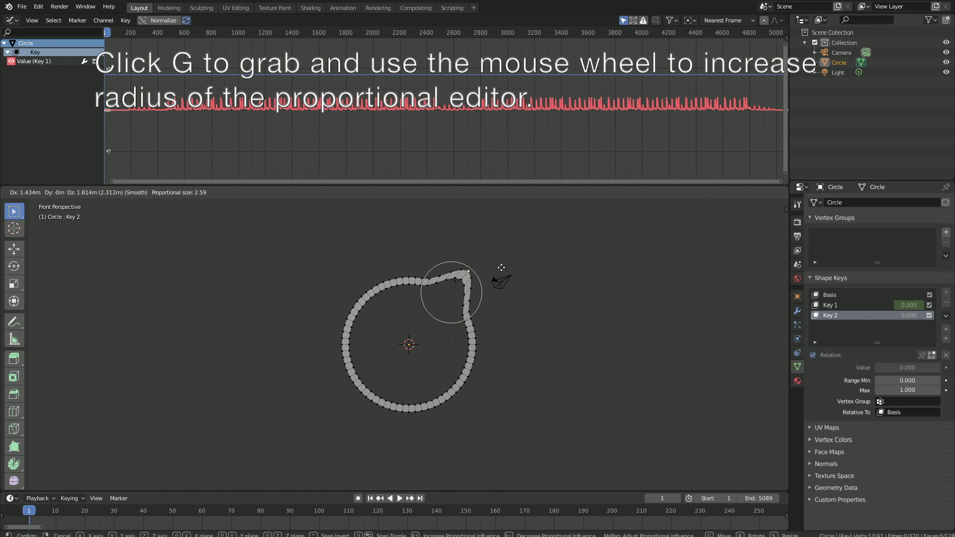
scroll(505, 262, "down", 4)
scroll(508, 256, "down", 1)
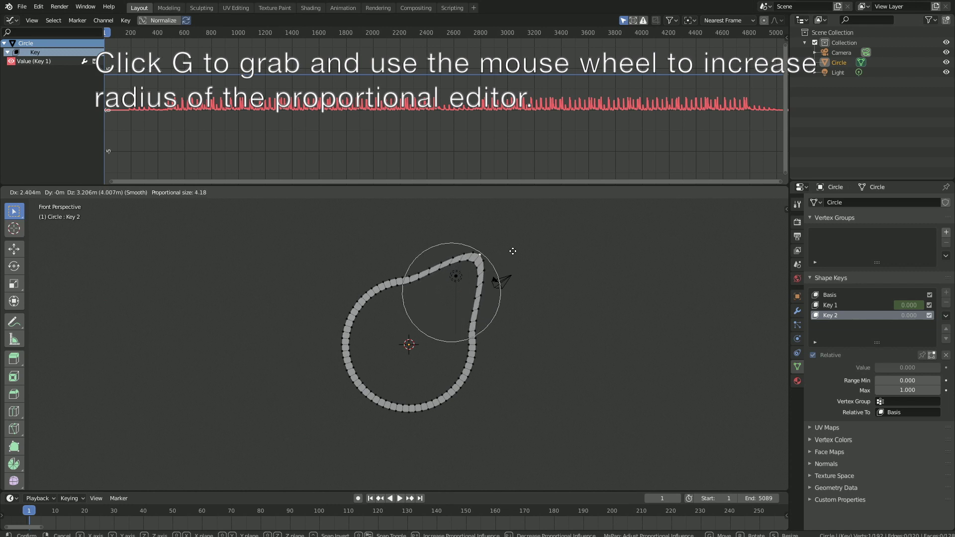
left_click(513, 250)
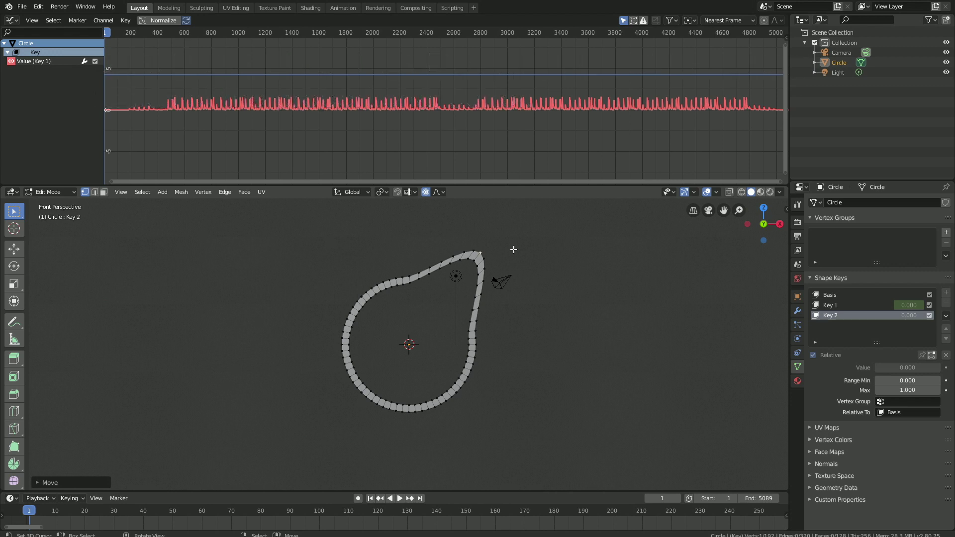
Return to Object Mode, test Key 2's value, and keyframe it at 0 on frame 1.
key("Tab")
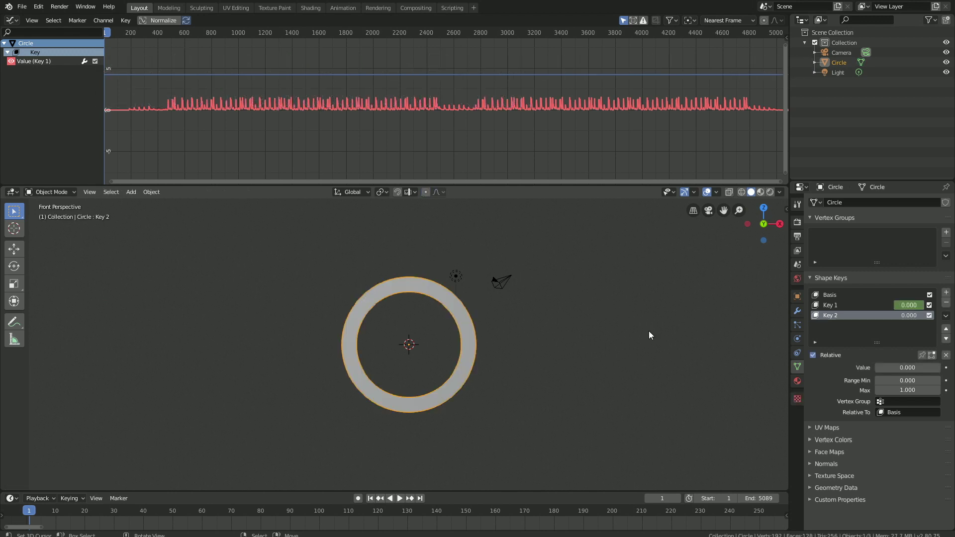
mouse_move(893, 368)
left_mouse_down()
mouse_move(943, 368)
mouse_move(875, 367)
left_mouse_up()
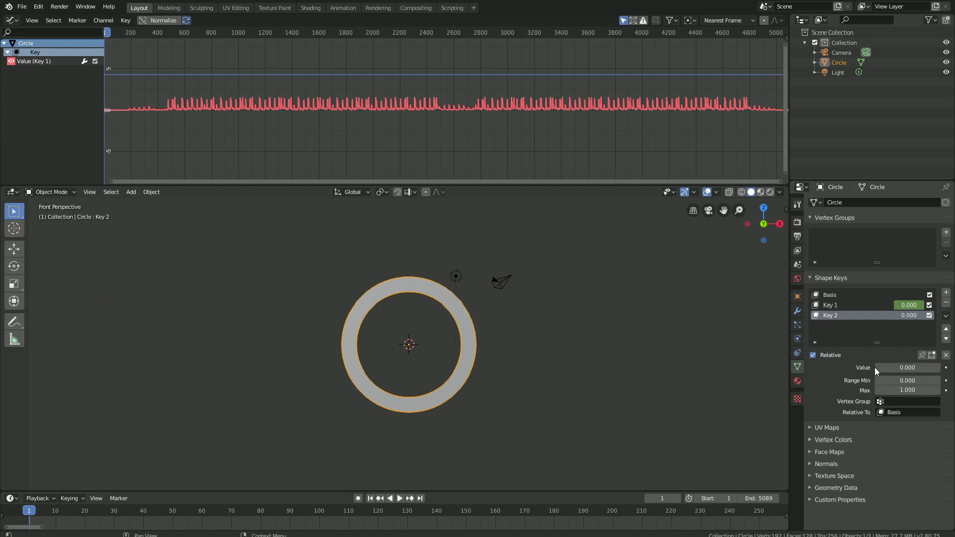
right_click(892, 364)
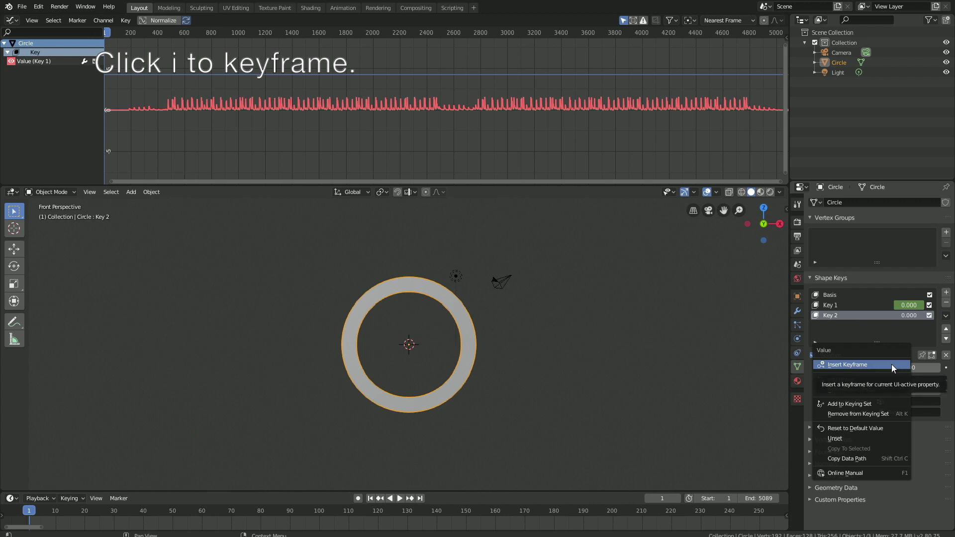
left_click(892, 365)
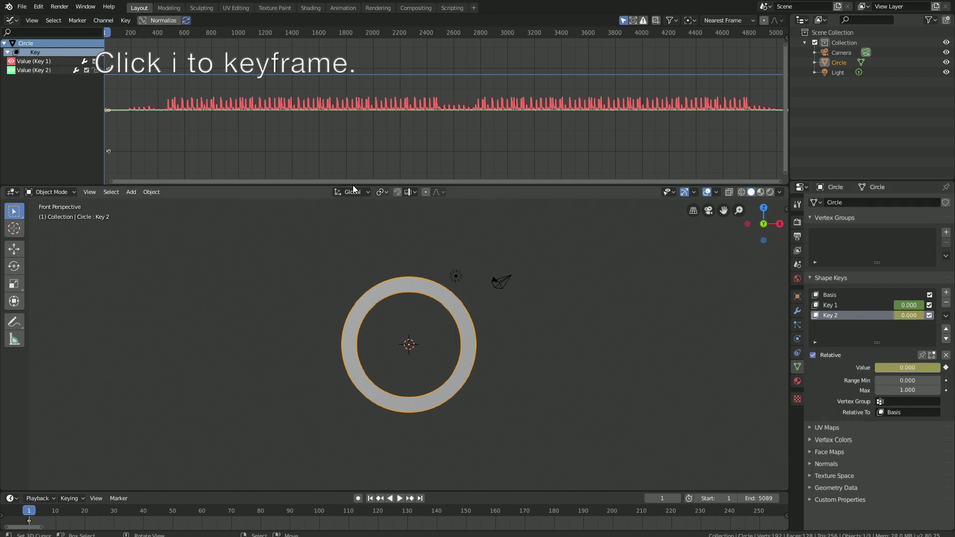
Bake Music Viz.mp3 to Key 2's F-curve with a lowest frequency of 120 and a highest frequency of 250.
left_click(43, 70)
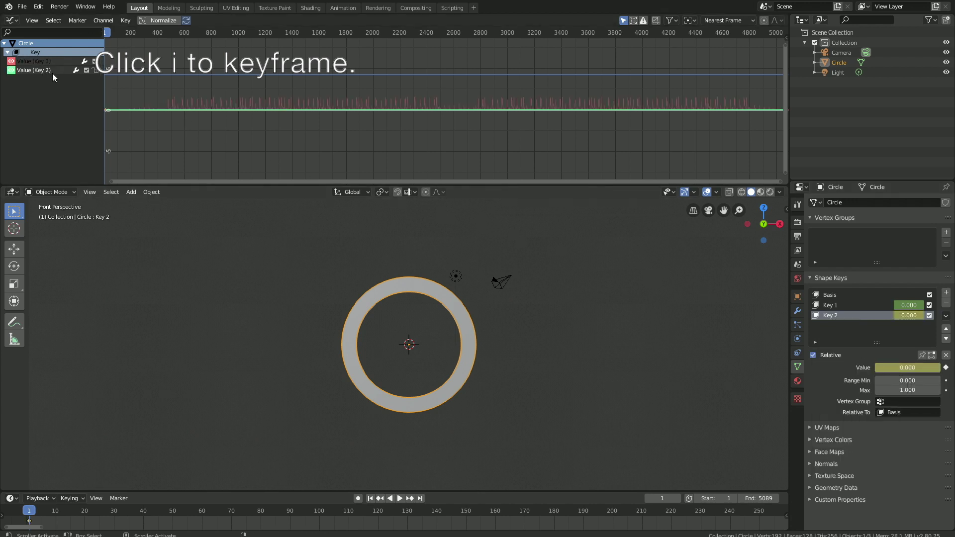
left_click(125, 21)
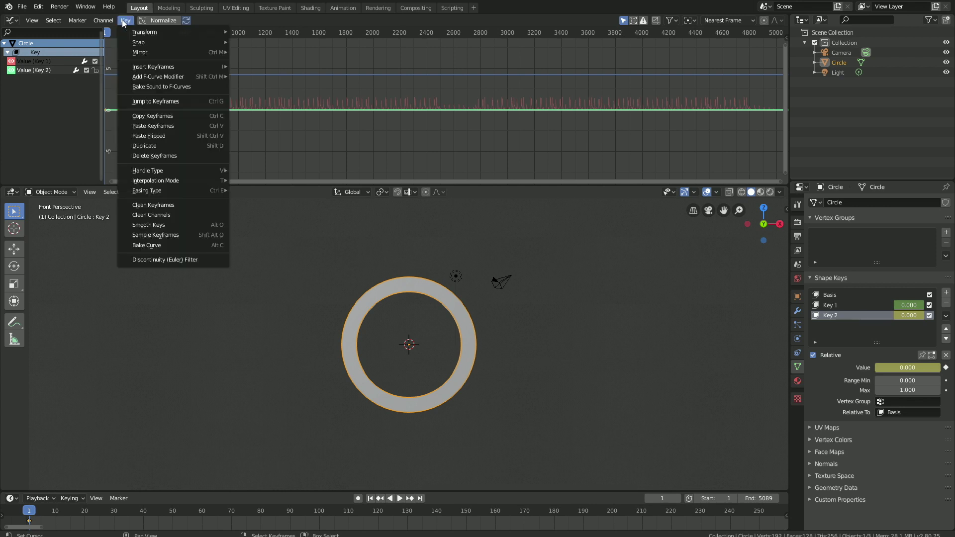
left_click(151, 86)
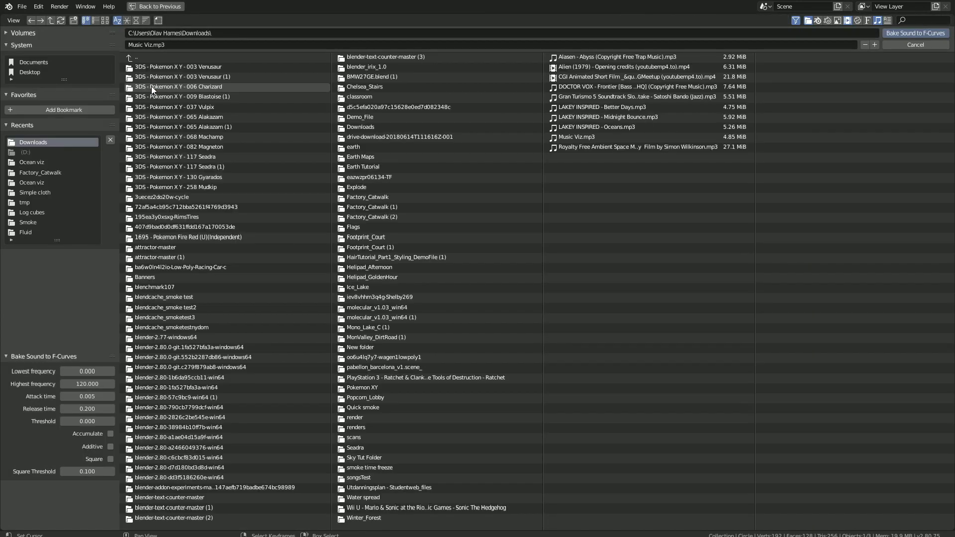
left_click(87, 371)
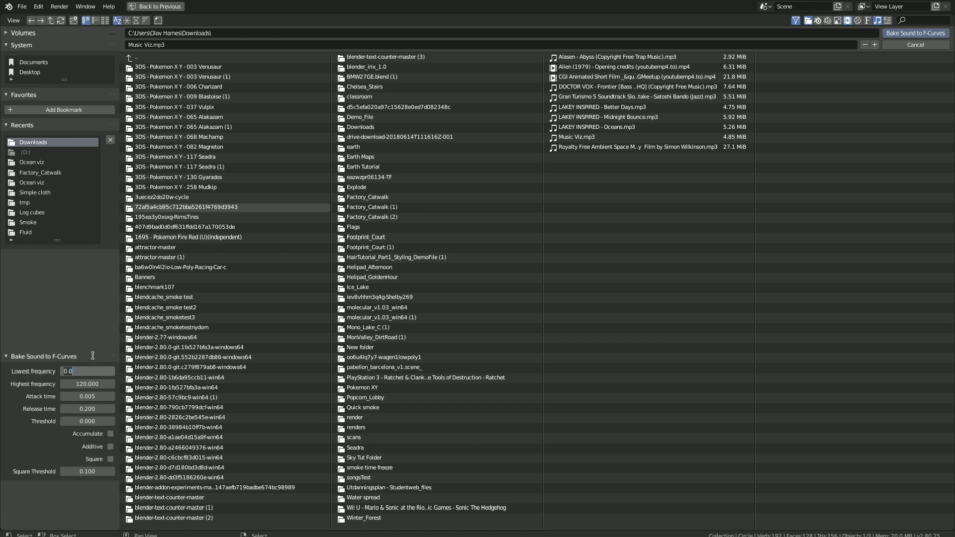
type("12")
left_click(99, 384)
type("250")
key("Return")
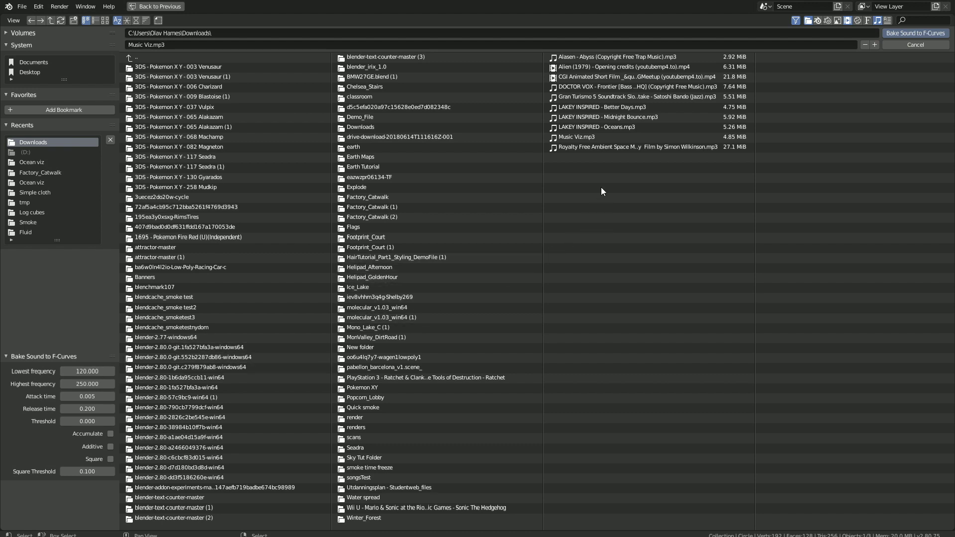
left_click(610, 136)
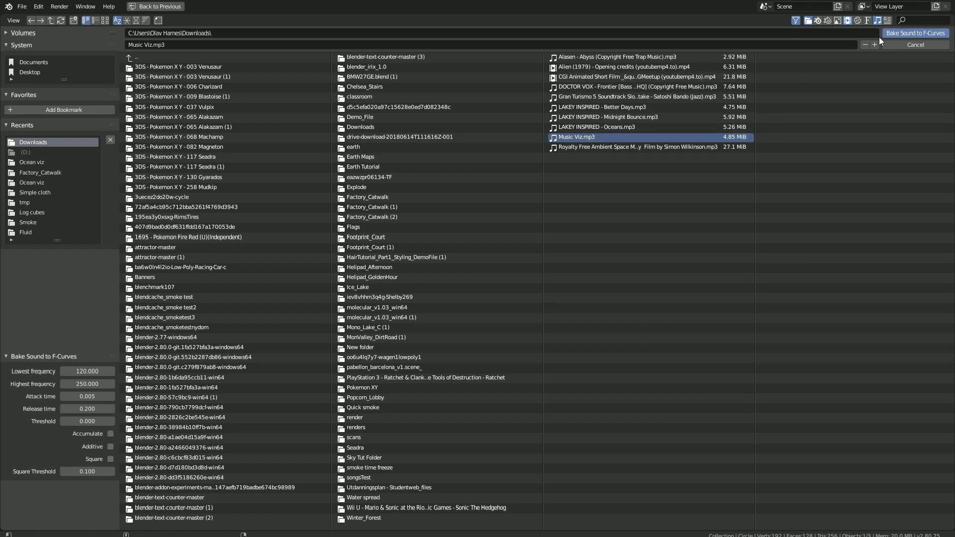
left_click(915, 33)
Play the ring's animation from about frame 550 to check the two deformations, then return to frame 1.
right_click(178, 119)
key("space")
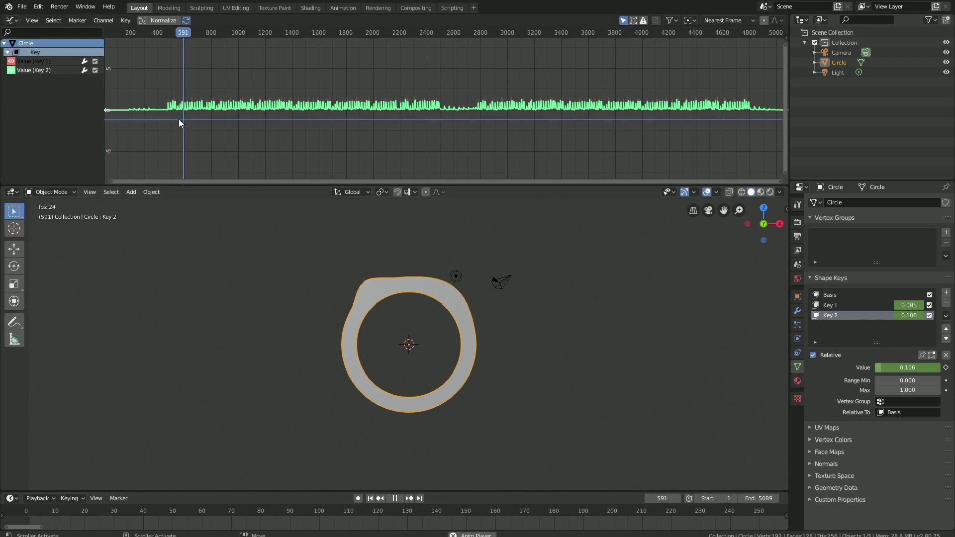
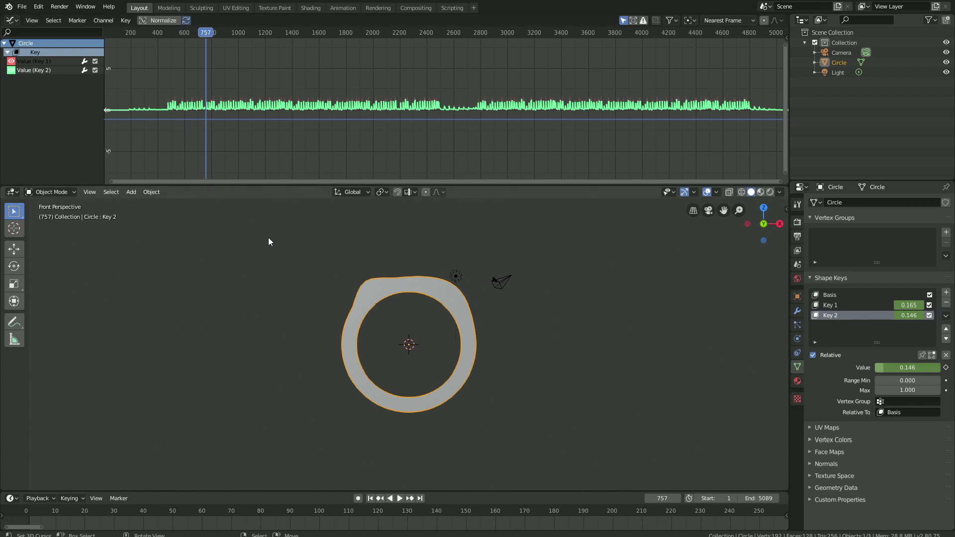
left_click(662, 496)
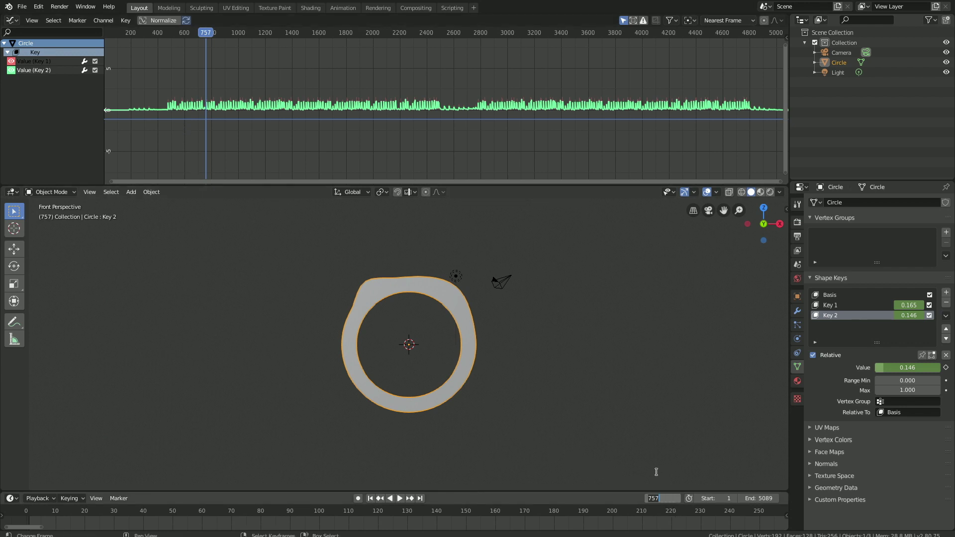
type("1")
key("Return")
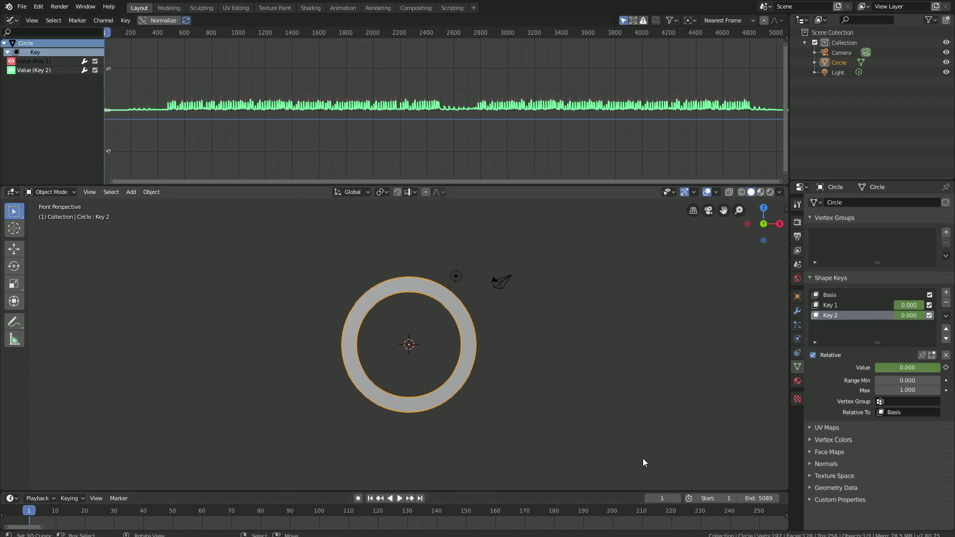
Add a third shape key and pull the ring's lower-right outer vertex diagonally outward with a proportional size of about 2.36.
left_click(947, 293)
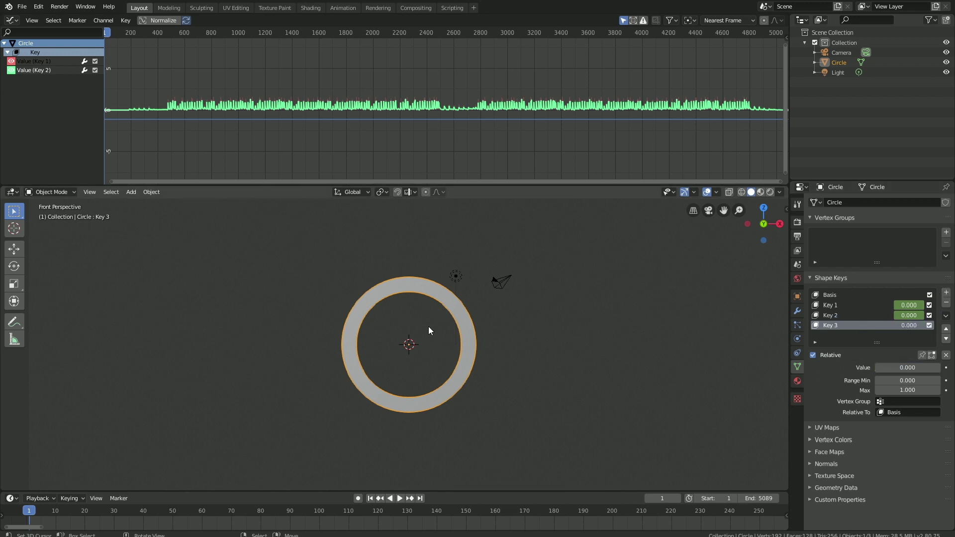
key("Tab")
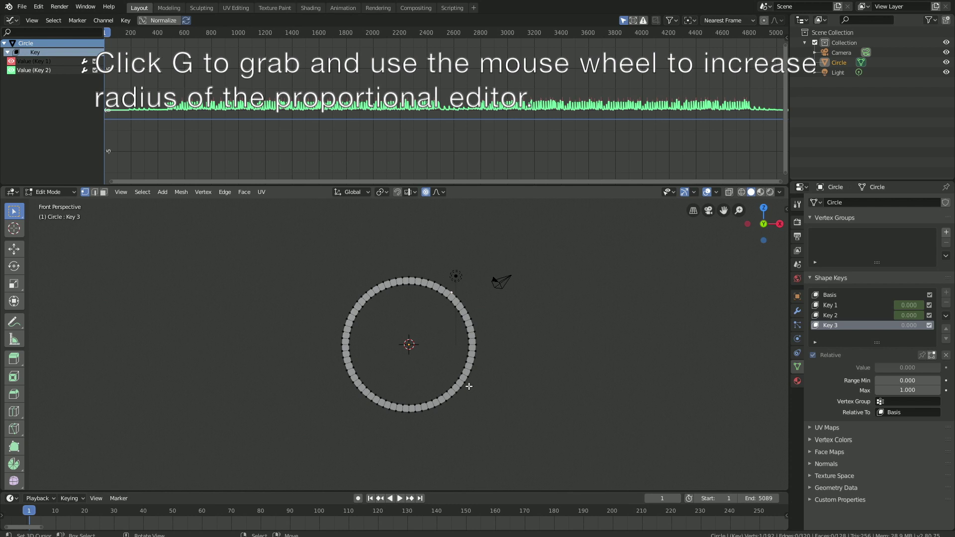
key("g")
scroll(501, 378, "up", 3)
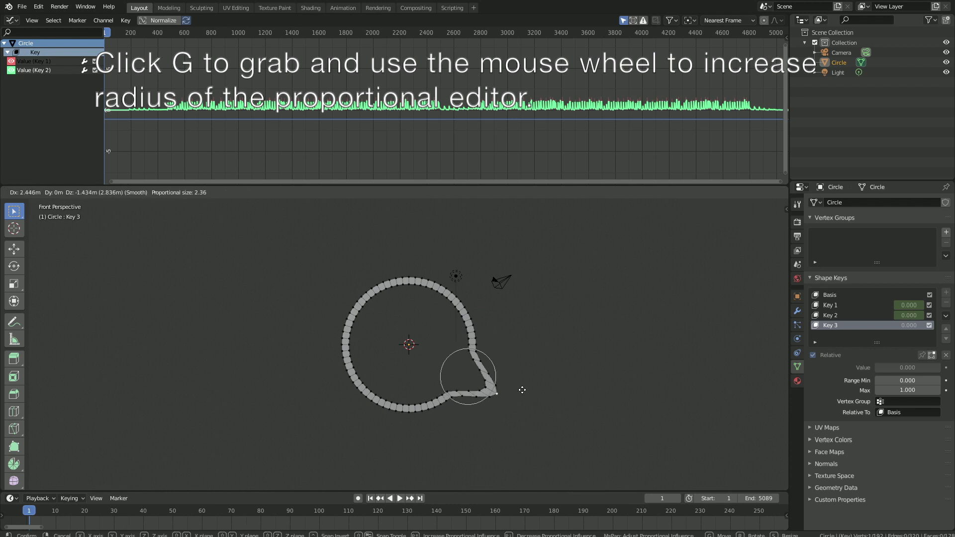
left_click(567, 413)
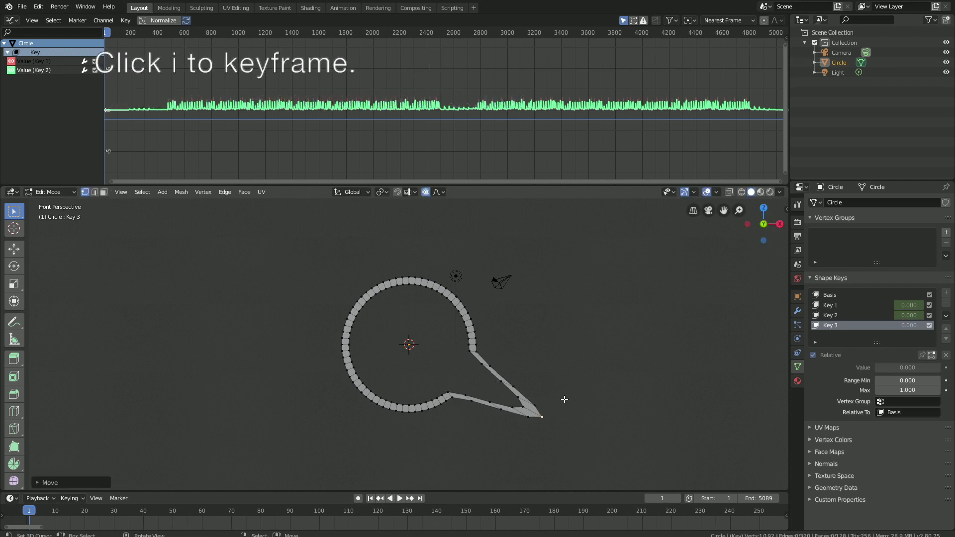
Return to Object Mode, test Key 3's value, and keyframe it at 0 on frame 1.
key("Tab")
mouse_move(899, 368)
left_mouse_down()
mouse_move(921, 368)
mouse_move(900, 368)
left_mouse_up()
right_click(897, 366)
left_click(897, 367)
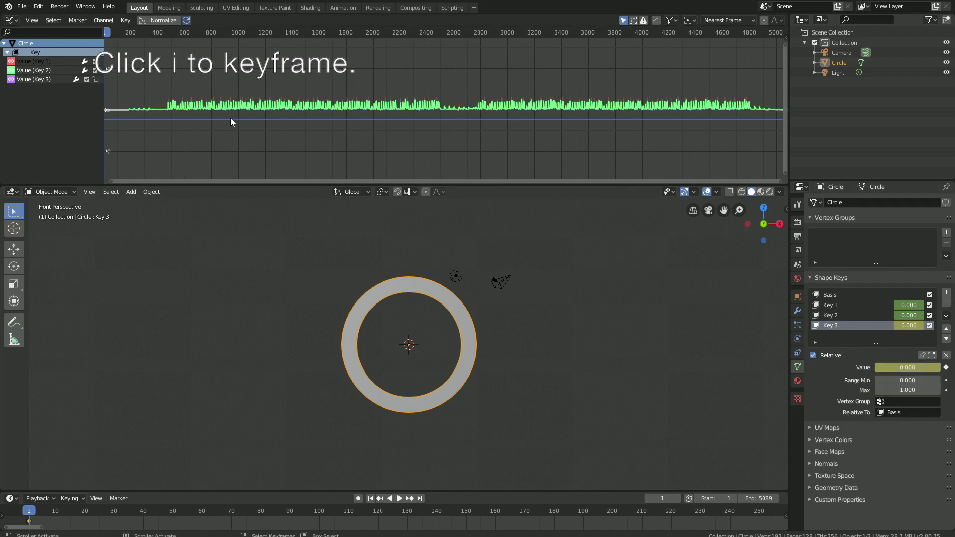
Bake Music Viz.mp3 to Key 3's F-curve with a lowest frequency of 250 and a highest frequency of 350.
left_click(48, 79)
left_click(125, 20)
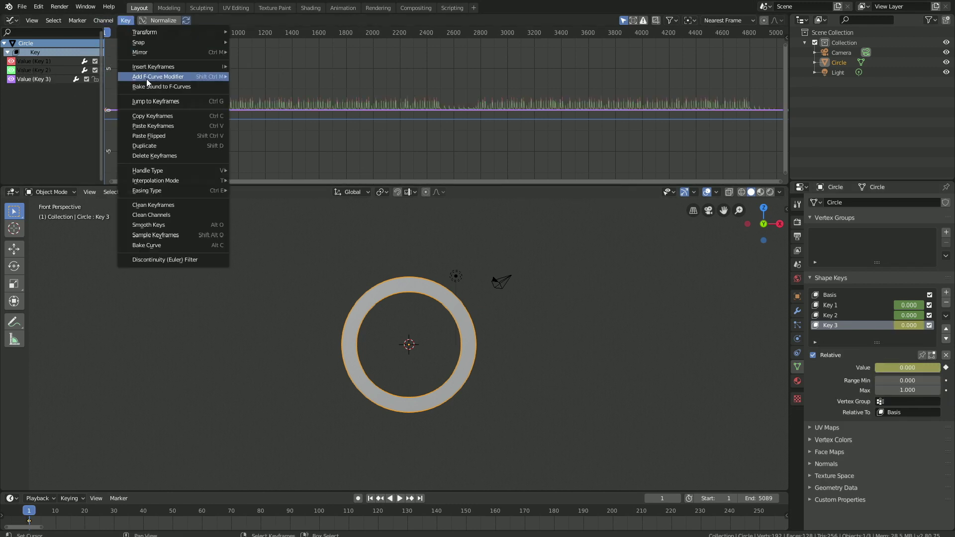
left_click(149, 87)
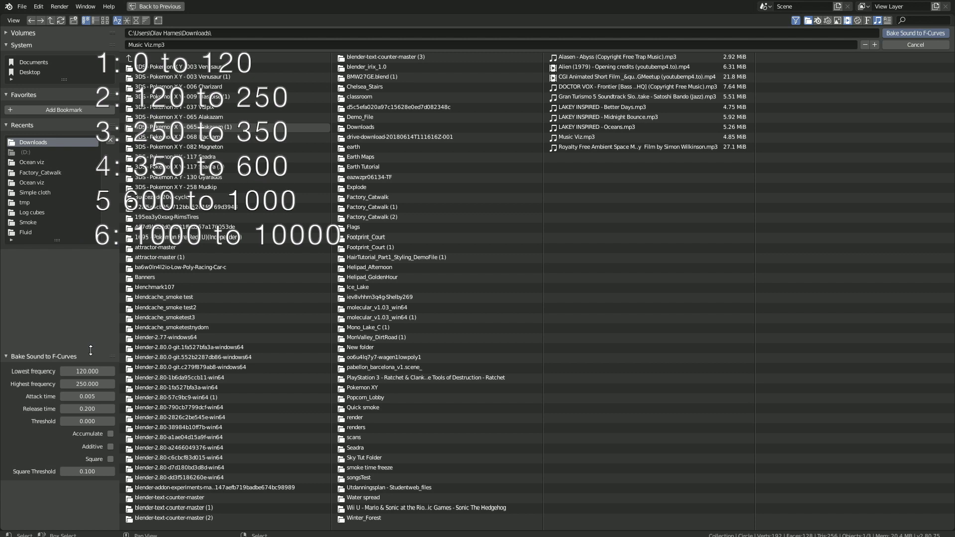
left_click(88, 371)
type("250")
key("Return")
left_click(89, 384)
type("350")
key("Return")
left_click(585, 136)
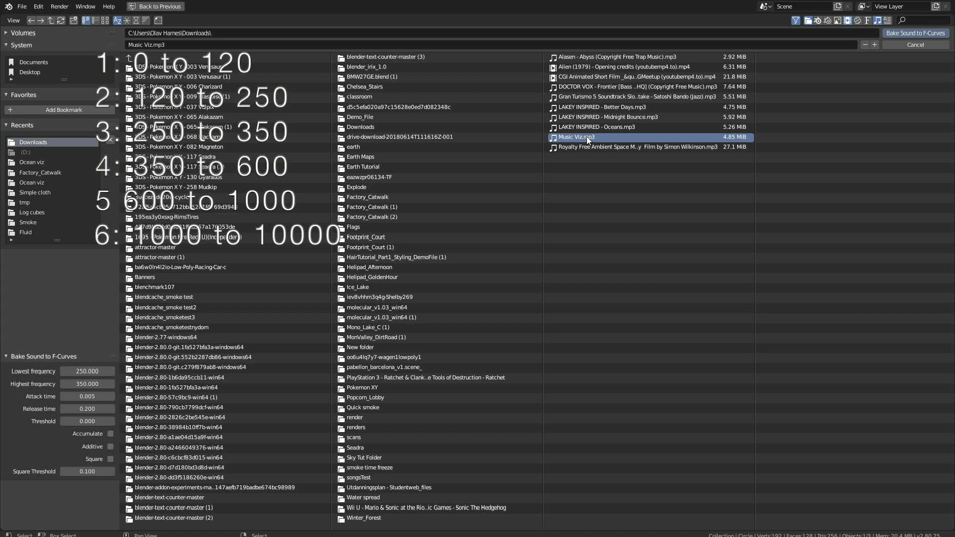
left_click(908, 34)
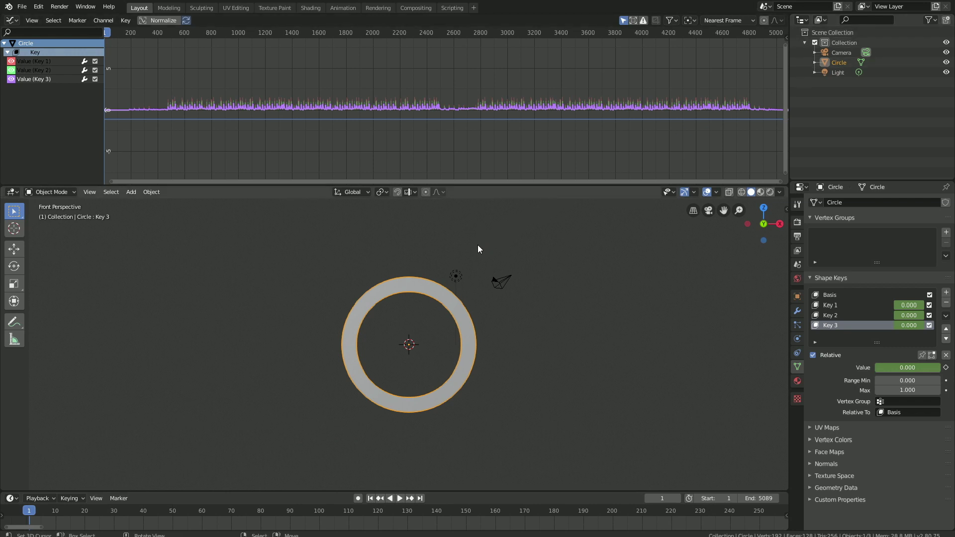
Play the ring's animation from about frame 1340 to check the Key 3 deformation, then return to frame 1.
left_click(284, 143)
key("space")
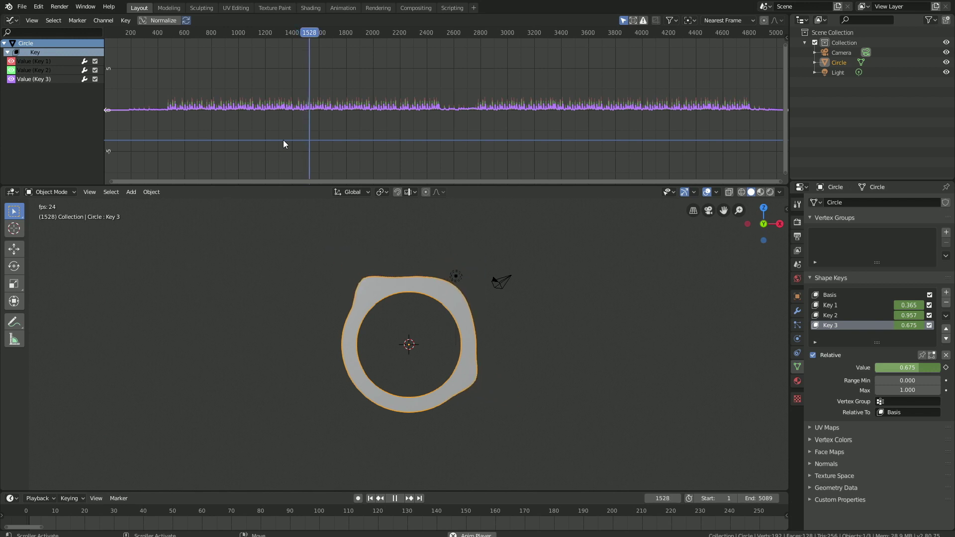
key("space")
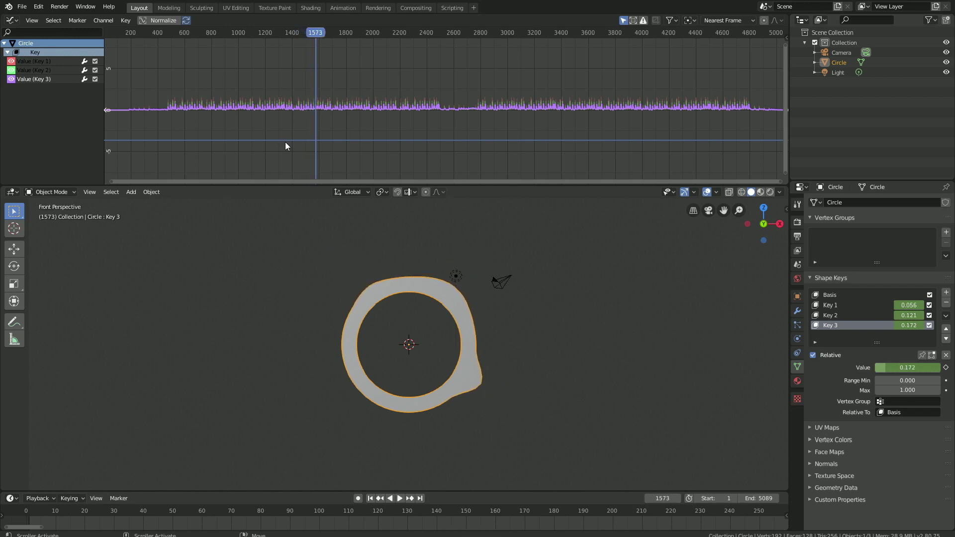
left_click(661, 498)
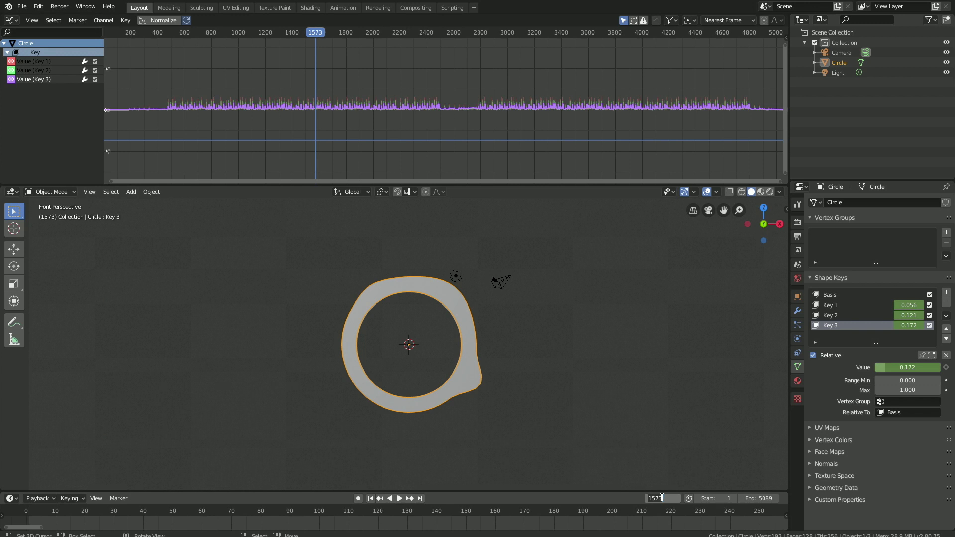
type("1")
key("Return")
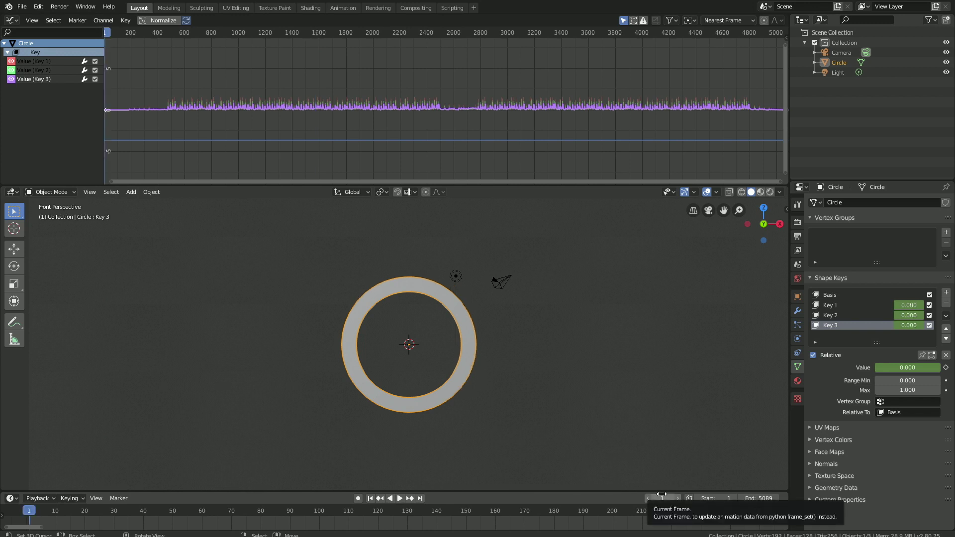
Add a fourth shape key and pull the ring's bottom outer vertex downward with proportional editing.
key("Tab")
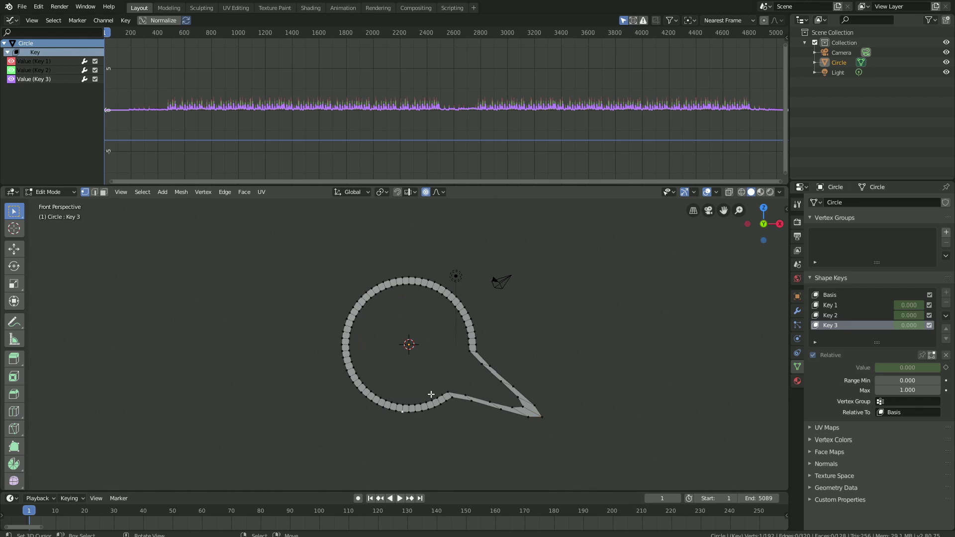
key("Tab")
left_click(946, 293)
key("Tab")
key("g")
scroll(432, 432, "down", 5)
left_click(431, 453)
Return to Object Mode, test Key 4's value, and keyframe it at 0 on frame 1.
key("Tab")
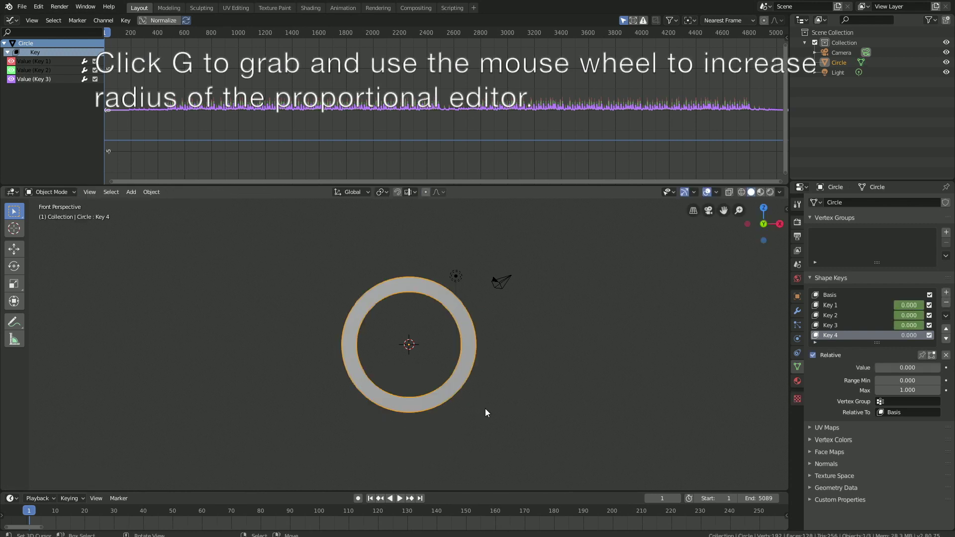
mouse_move(891, 368)
left_mouse_down()
mouse_move(911, 368)
mouse_move(896, 368)
left_mouse_up()
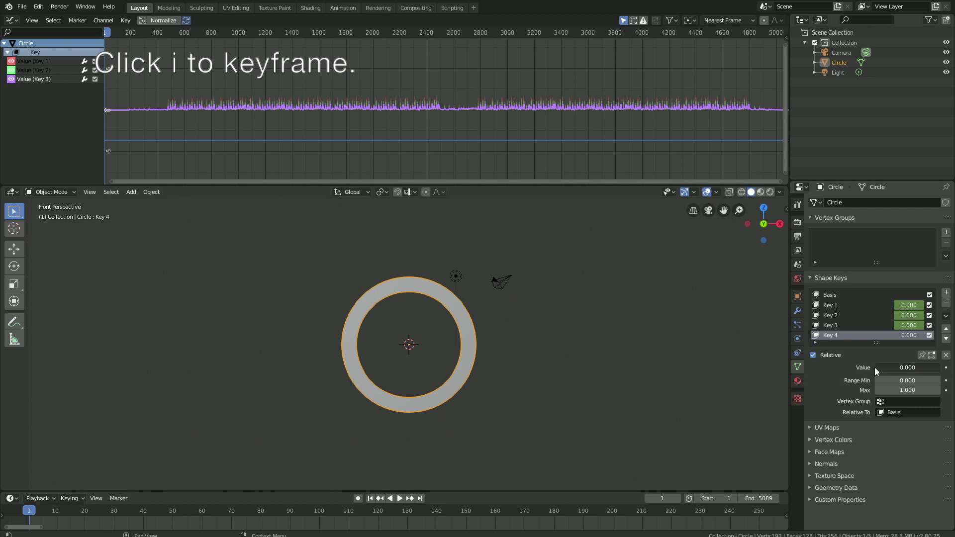
key("i")
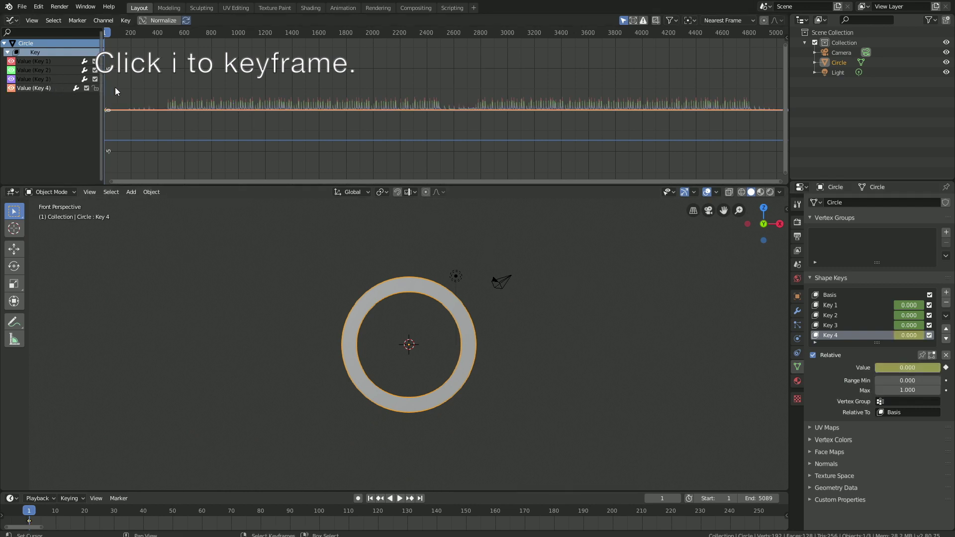
Bake Music Viz.mp3 to Key 4's F-curve with a lowest frequency of 350 and a highest frequency of 600.
left_click(124, 20)
left_click(150, 87)
left_click(577, 137)
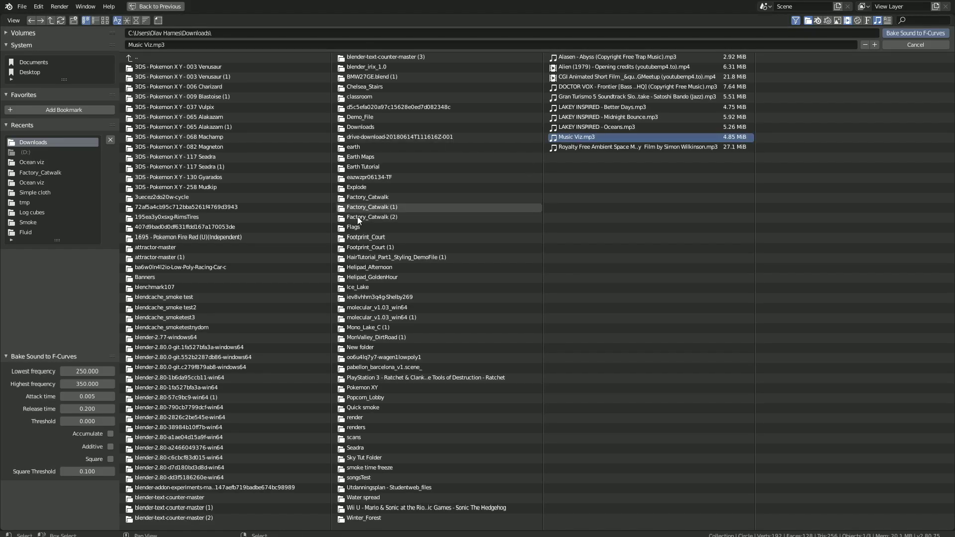
left_click(89, 364)
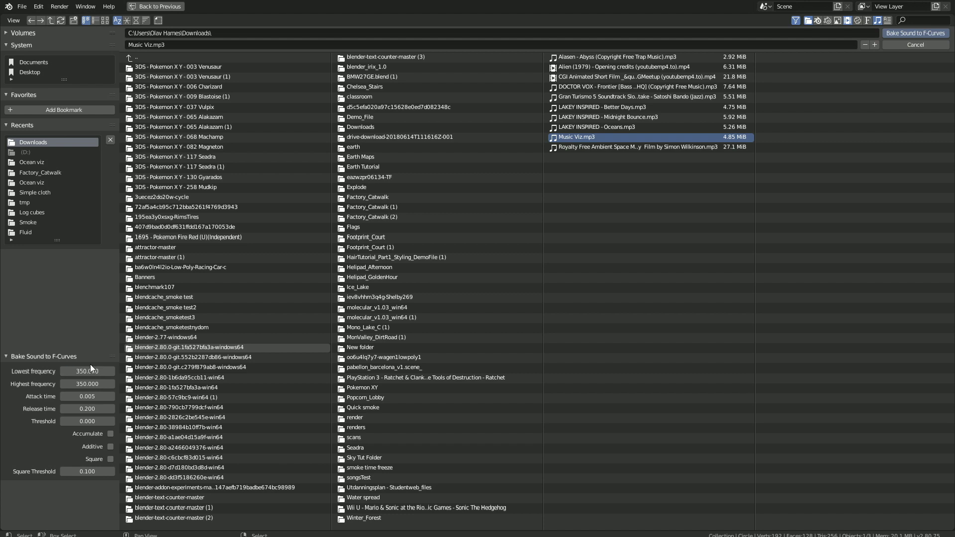
left_click(89, 382)
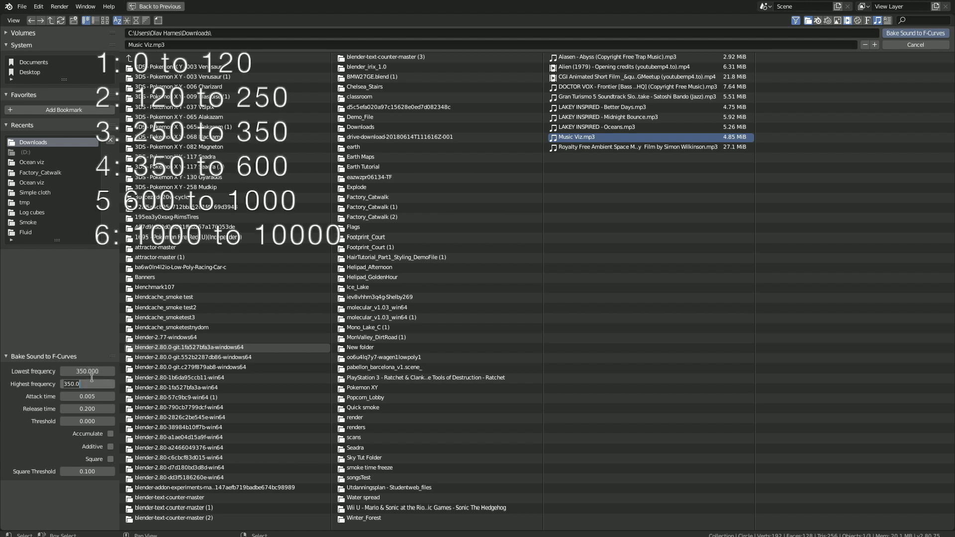
type("60")
left_click(899, 34)
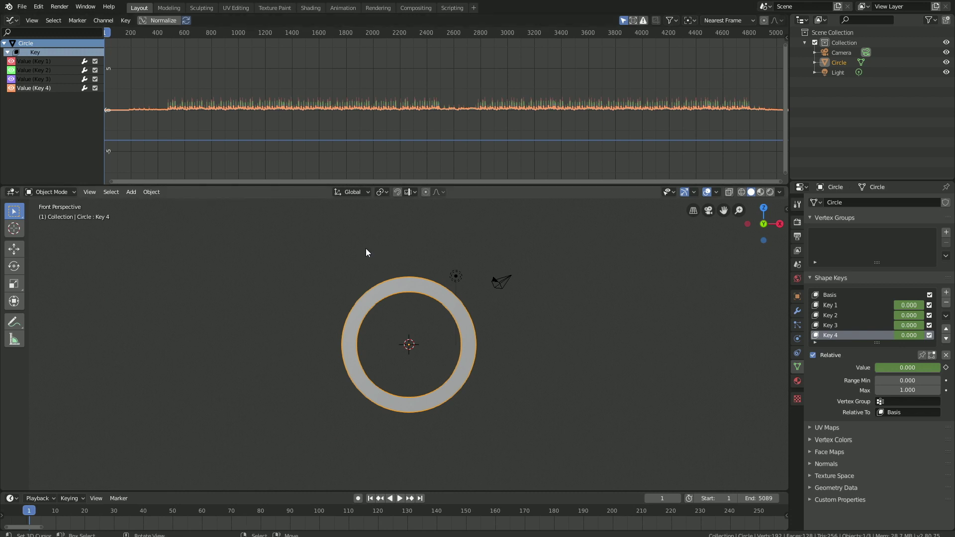
Play the ring's animation from about frame 1750 to check all four deformations, then return to frame 1.
left_click(339, 127)
key("space")
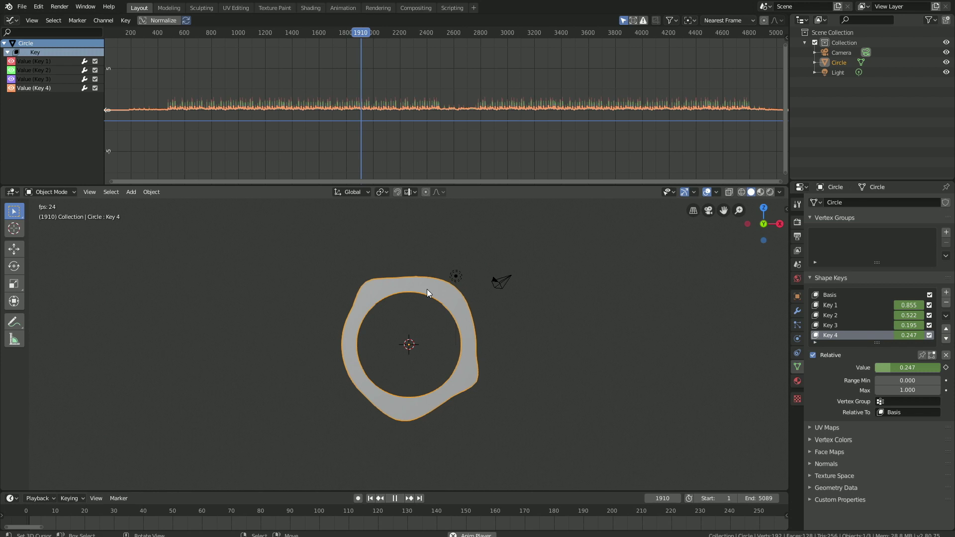
key("space")
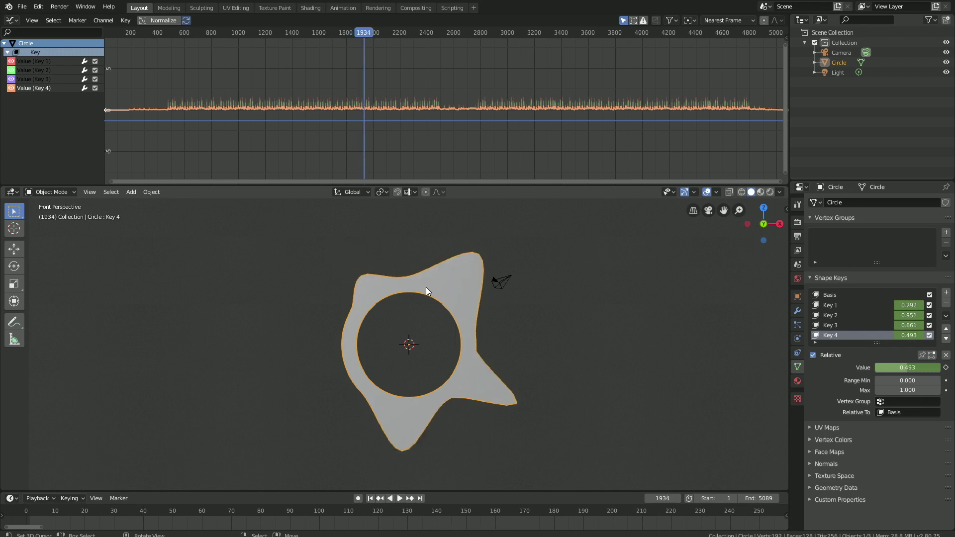
double_click(663, 498)
type("1")
key("Return")
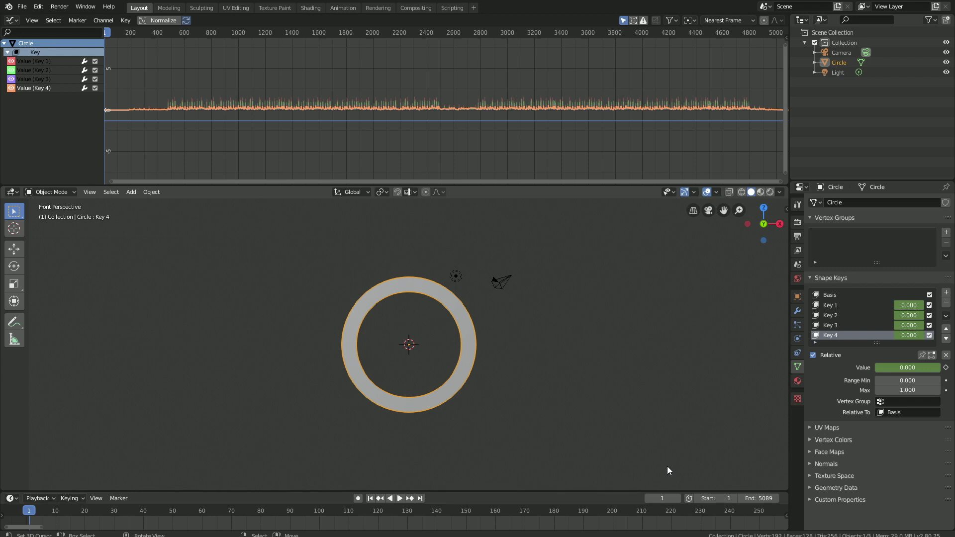
Add a fifth shape key, pull the ring's lower-left outer vertex about 4.5 m outward with proportional editing, and return to Object Mode.
left_click(947, 293)
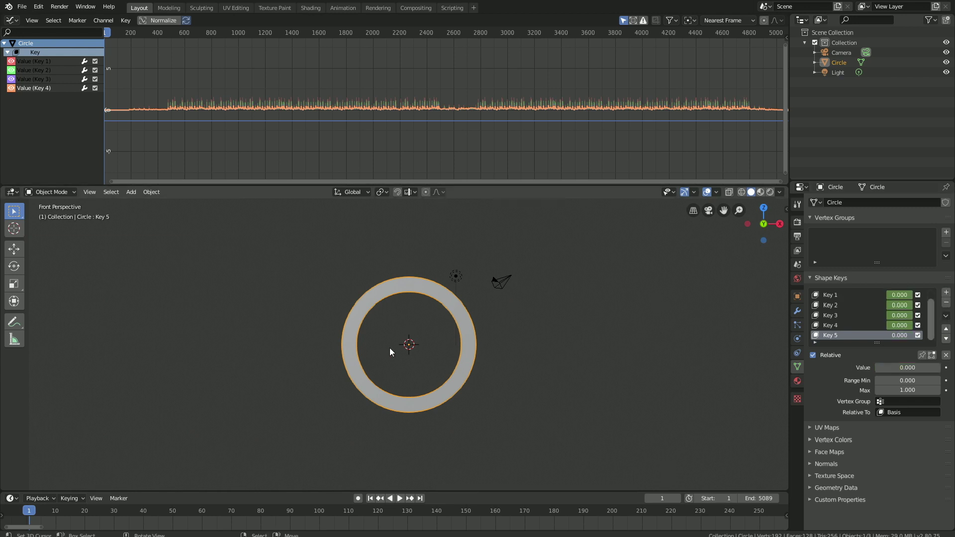
key("Tab")
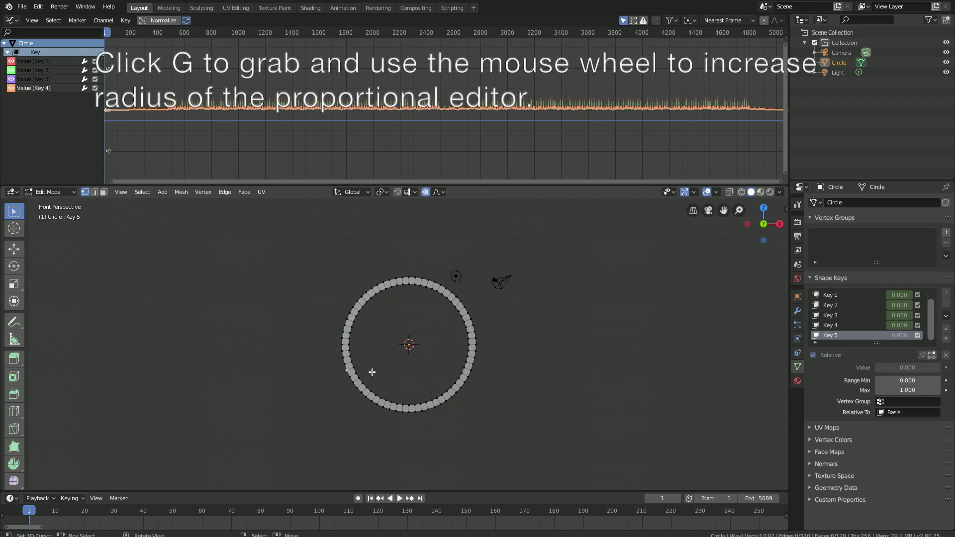
key("g")
scroll(355, 363, "up", 3)
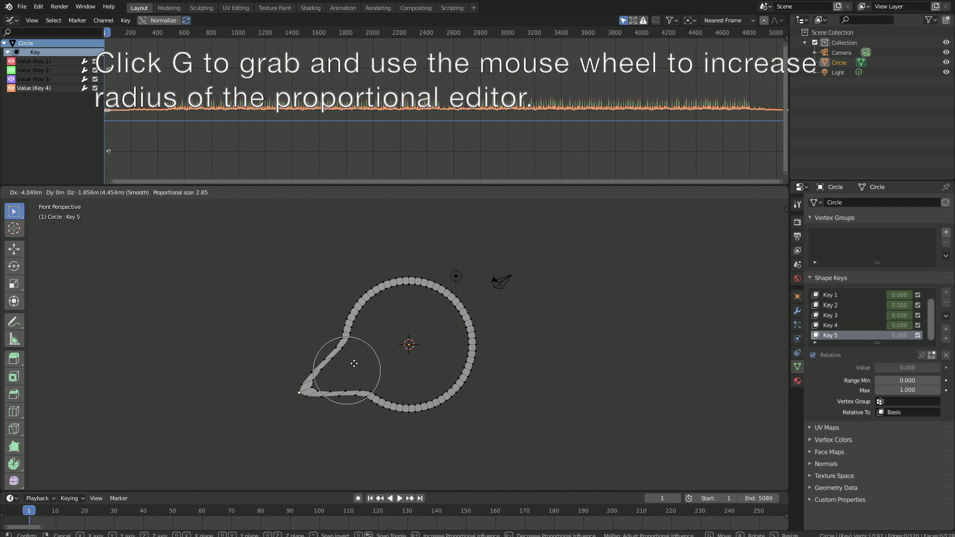
scroll(355, 363, "down", 5)
left_click(352, 363)
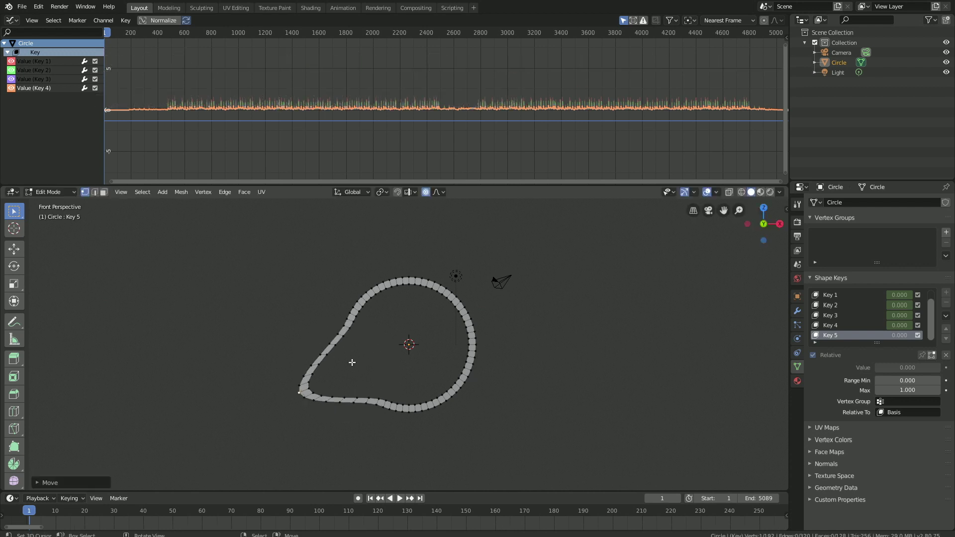
key("g")
key("Escape")
key("Tab")
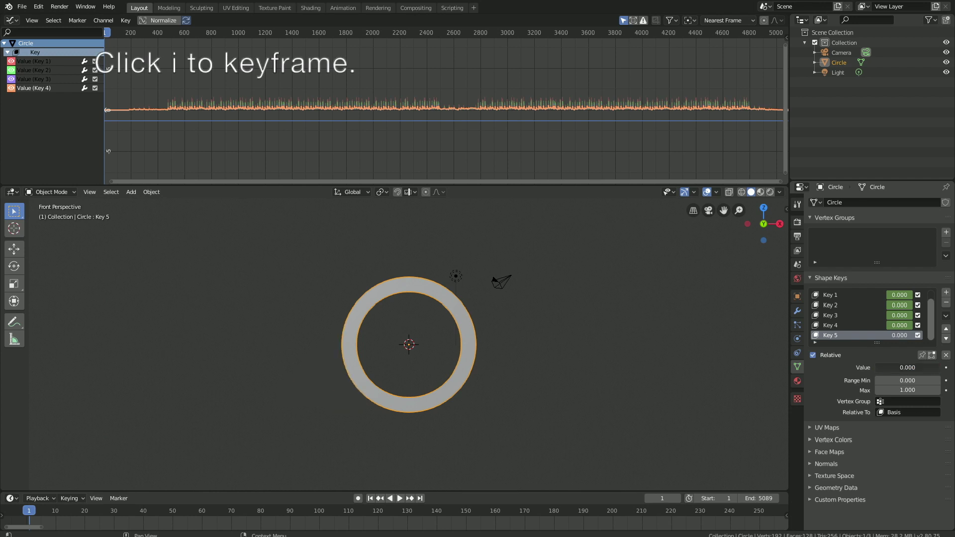
Keyframe Key 5 at 0 on frame 1 and bake Music Viz.mp3 to its F-curve with frequencies from 600 to 1000.
key("i")
left_click(47, 98)
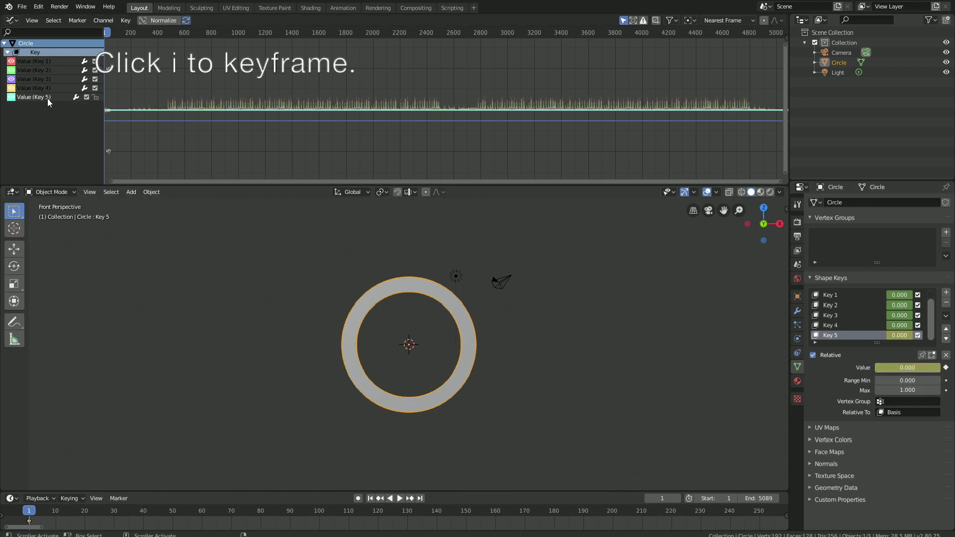
left_click(125, 20)
left_click(161, 87)
left_click(577, 137)
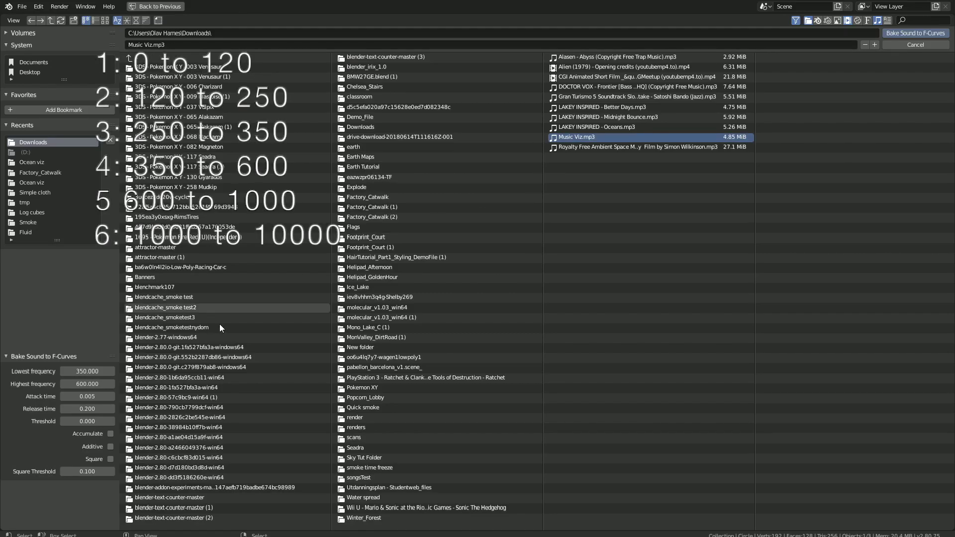
left_click(87, 366)
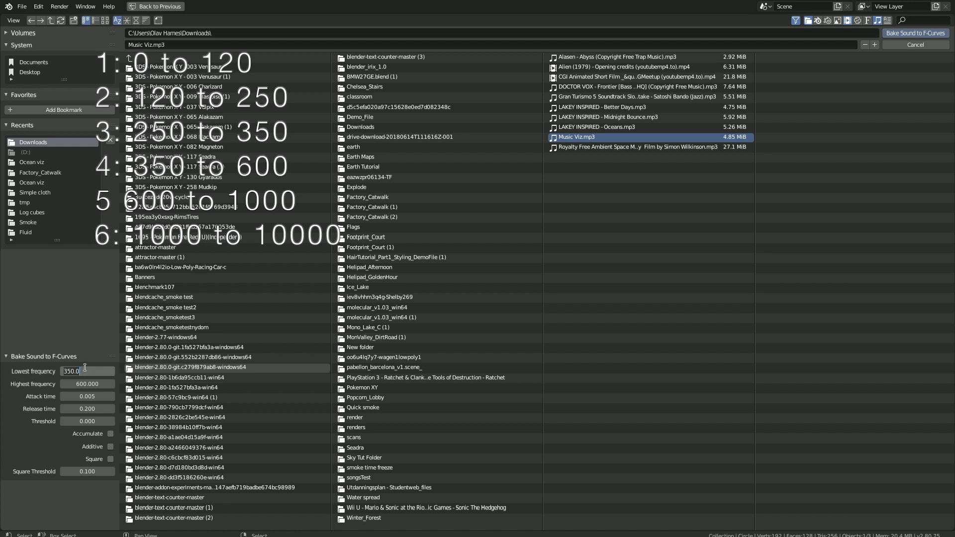
type("600")
left_click(93, 379)
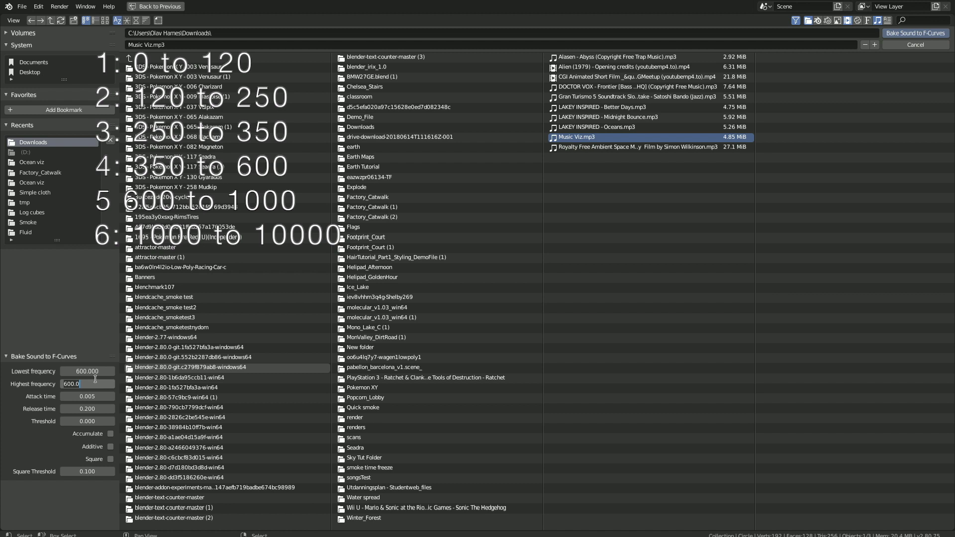
type("1")
key("Return")
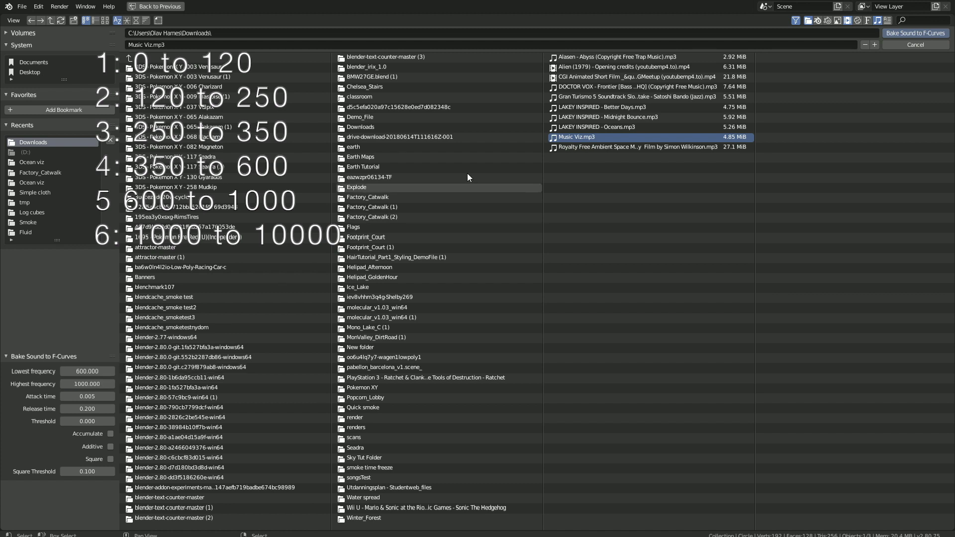
left_click(914, 33)
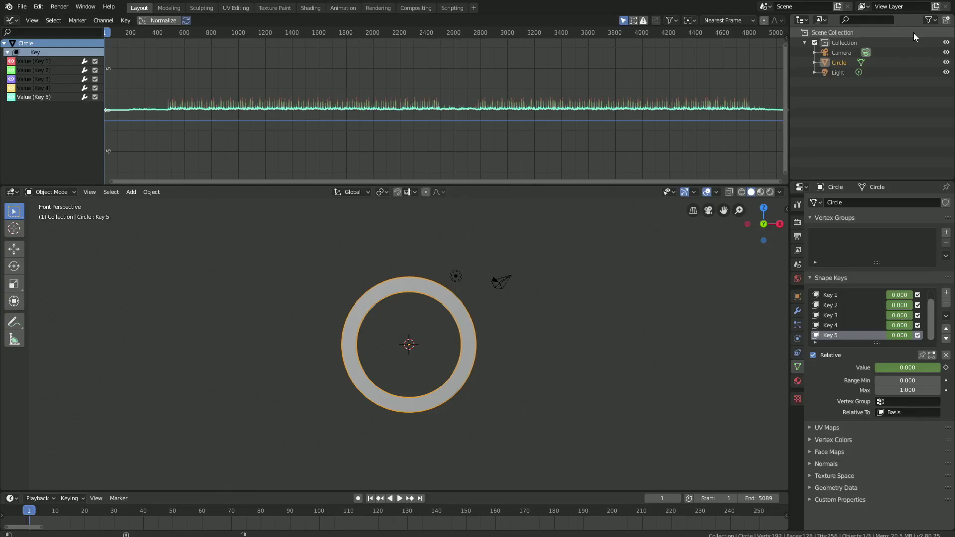
Play the ring's animation from about frame 1700 to check all five deformations, and return to frame 1.
left_click(332, 132)
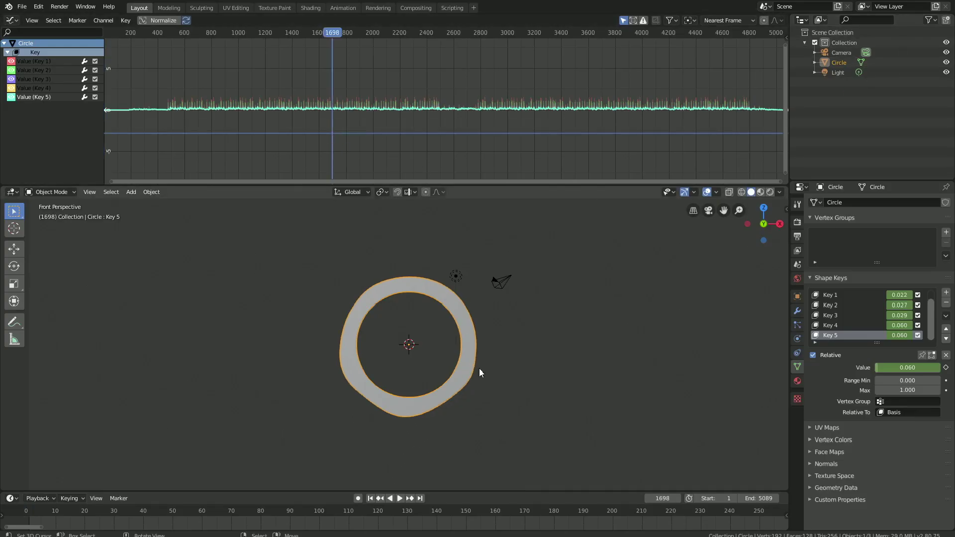
key("space")
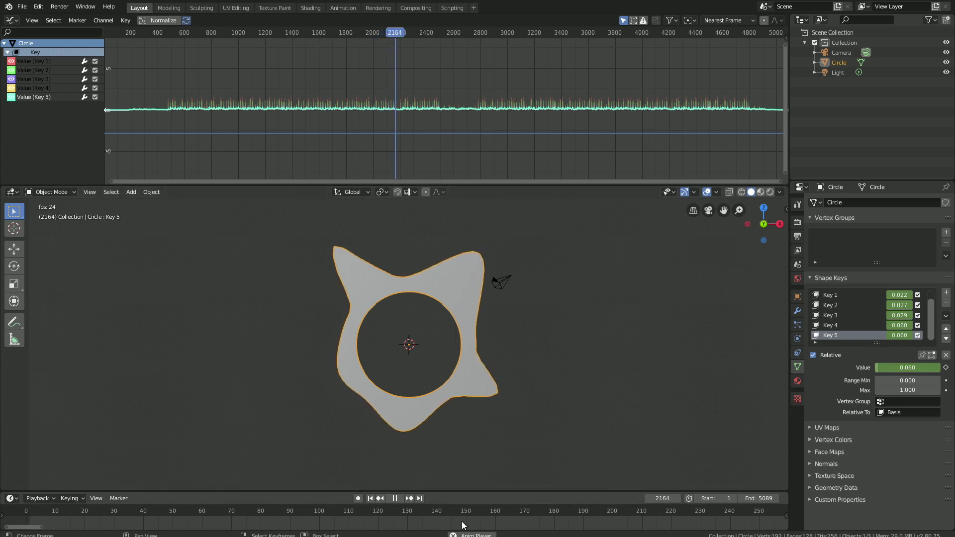
left_click(390, 498)
left_click(664, 499)
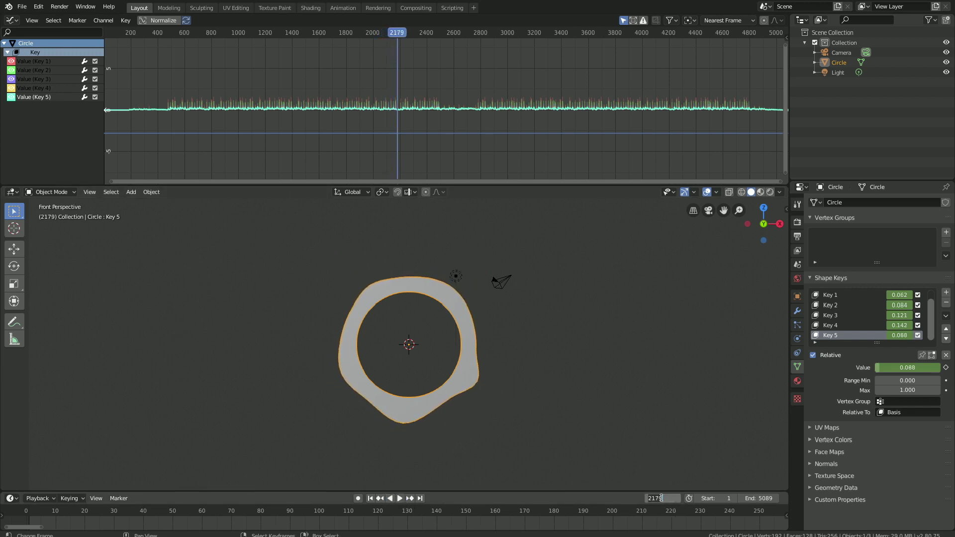
type("1")
key("Return")
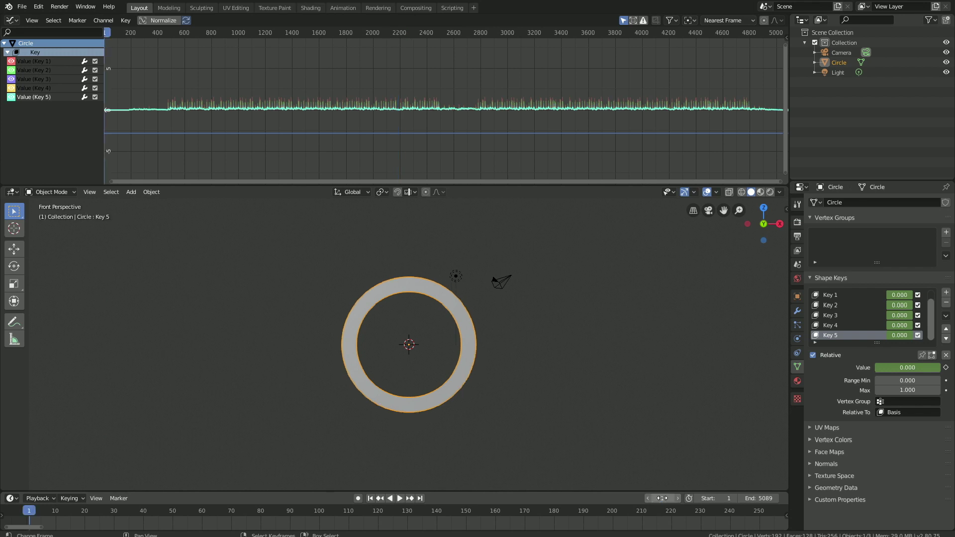
Add a sixth shape key, scale the ring's outer edge loop up to about 1.07, and return to Object Mode.
left_click(946, 293)
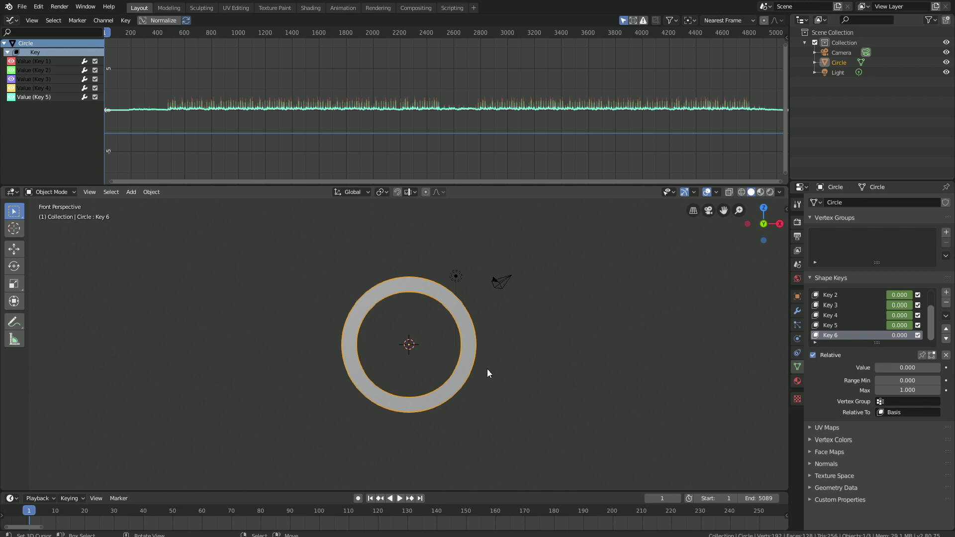
key("Tab")
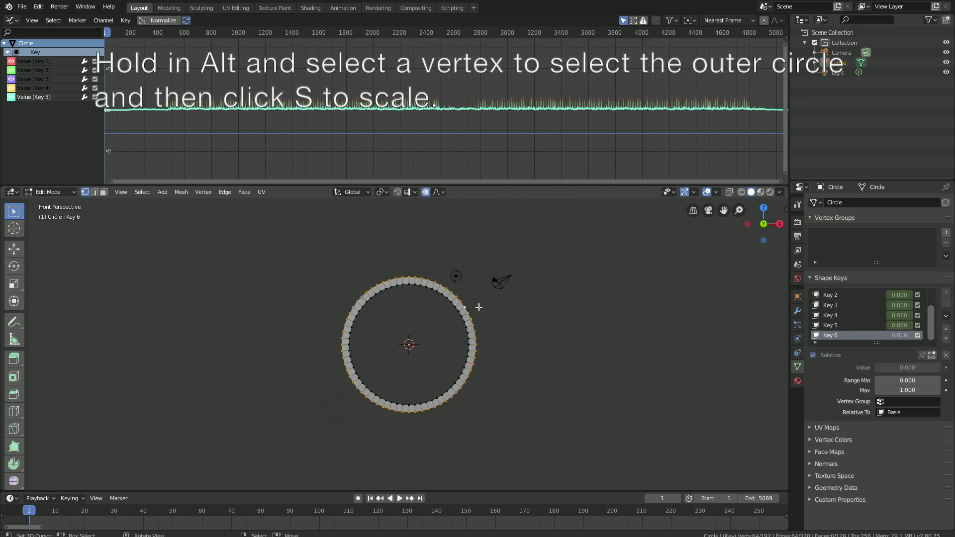
left_click(467, 305, "alt")
key("s")
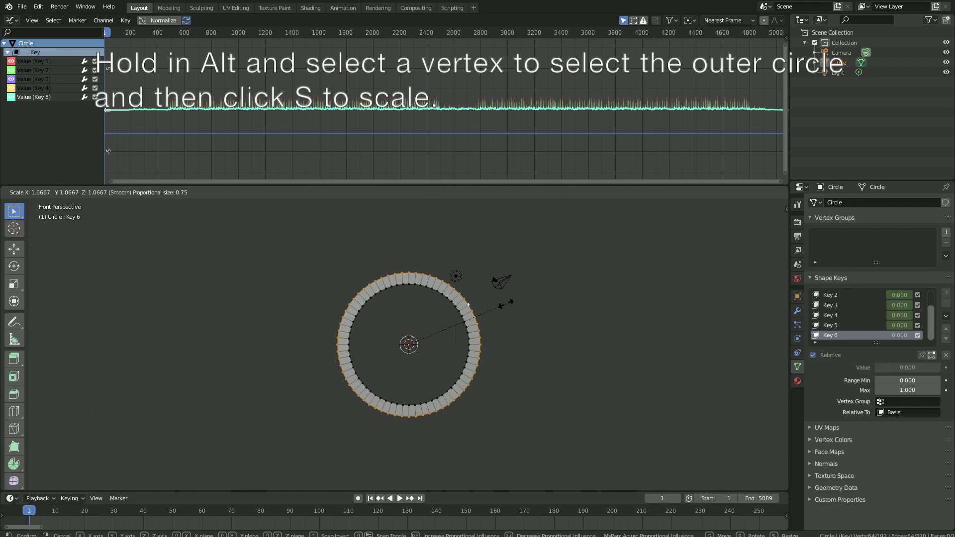
left_click(507, 305)
key("Tab")
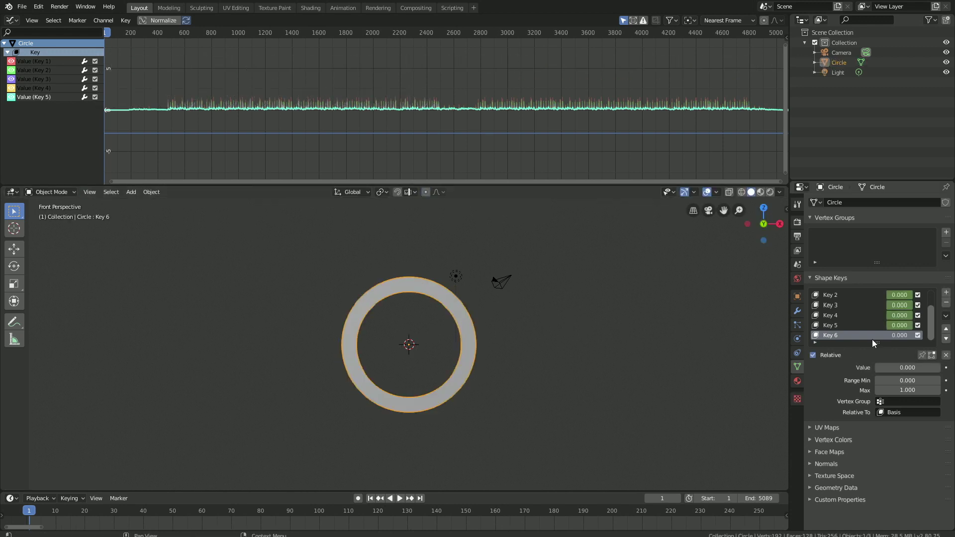
Keyframe Key 6 at 0 on frame 1 and bake Music Viz.mp3 to its F-curve with frequencies from 1000 to 10000.
key("i")
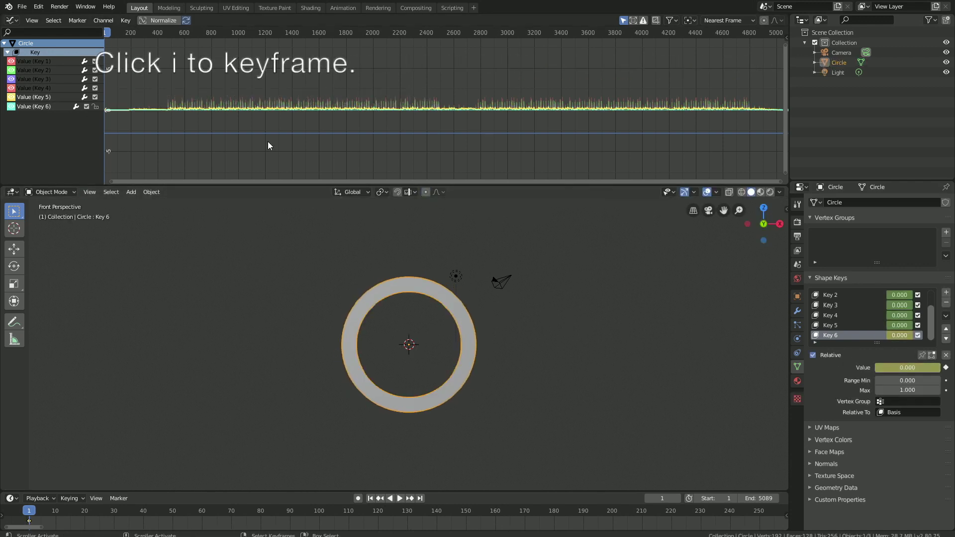
left_click(40, 108)
left_click(125, 20)
left_click(154, 84)
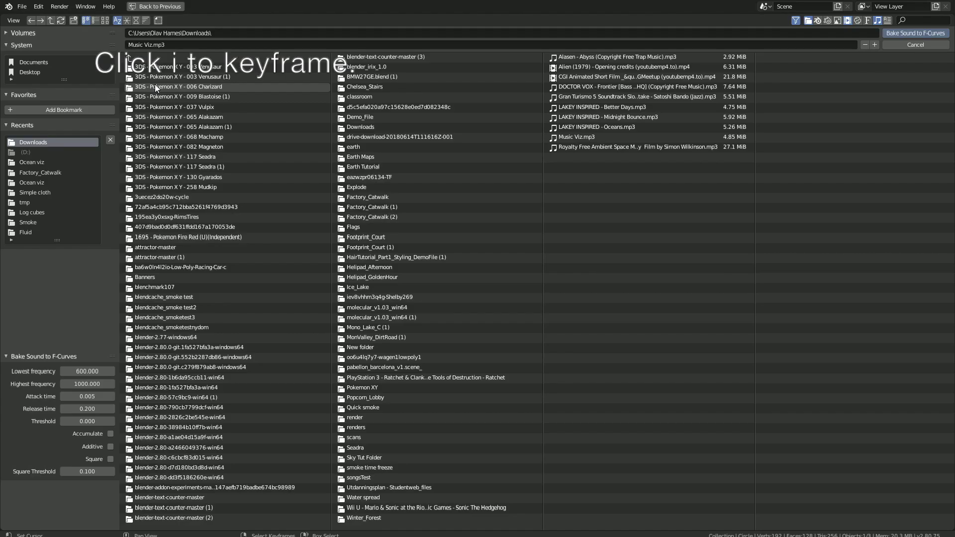
left_click(99, 371)
type("10")
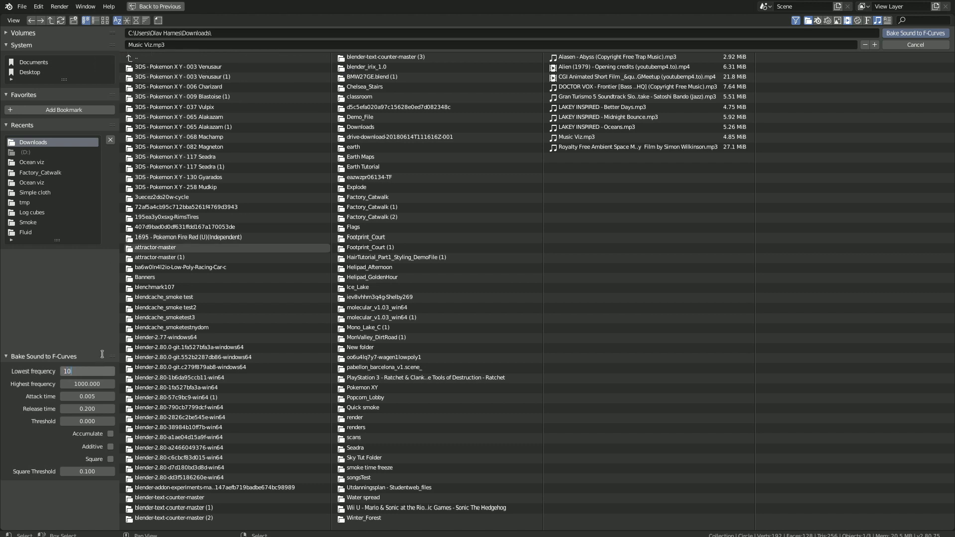
key("Return")
left_click(90, 384)
type("10")
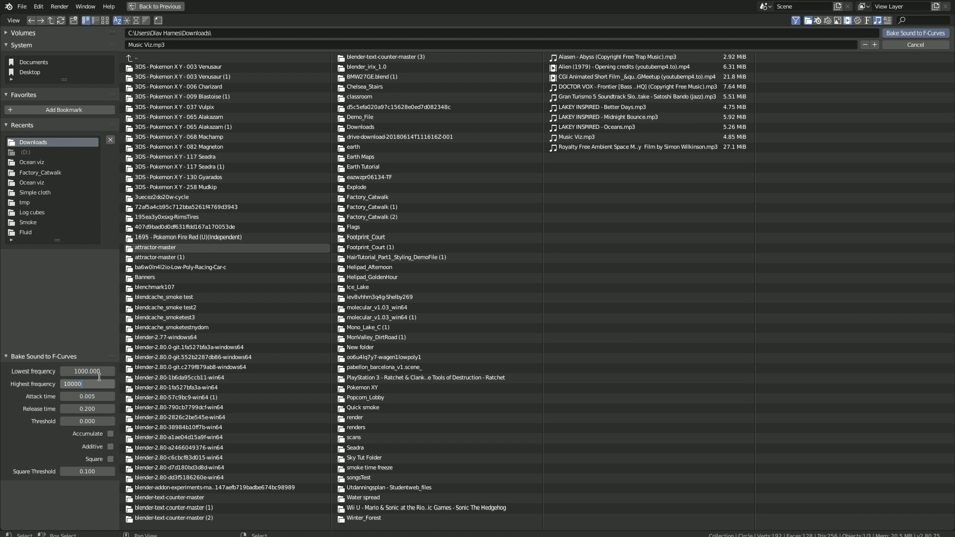
key("Return")
left_click(578, 136)
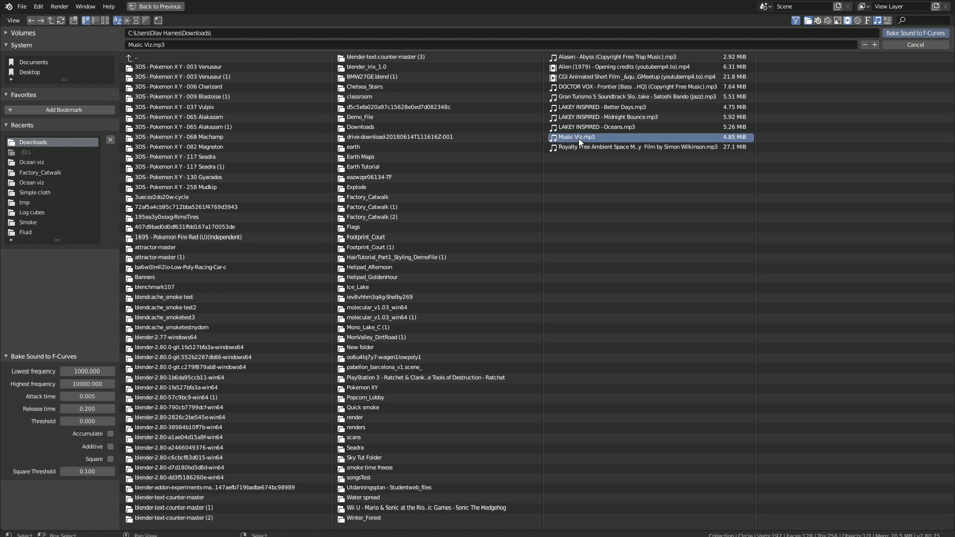
left_click(907, 34)
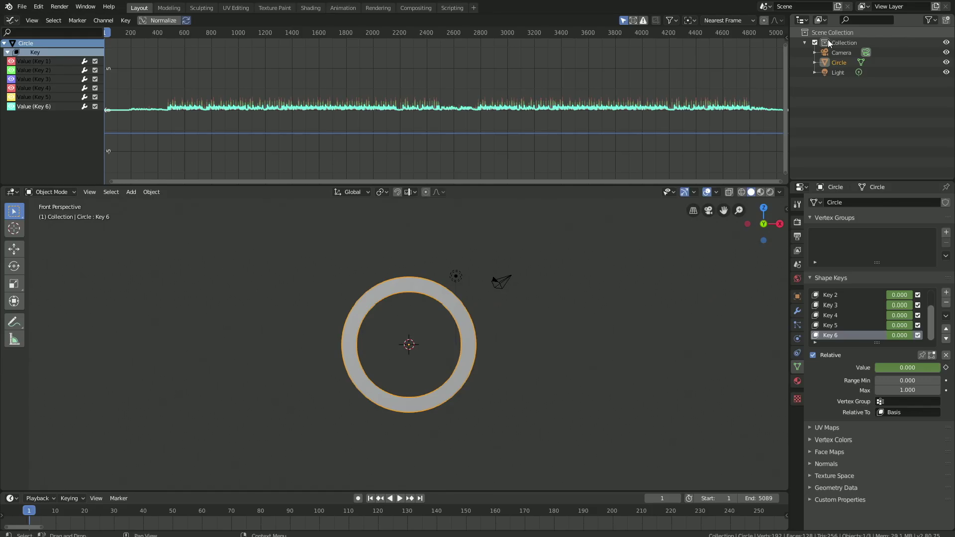
Play the ring's animation from about frame 1060 to check all six shape keys together.
left_click(247, 133)
key("space")
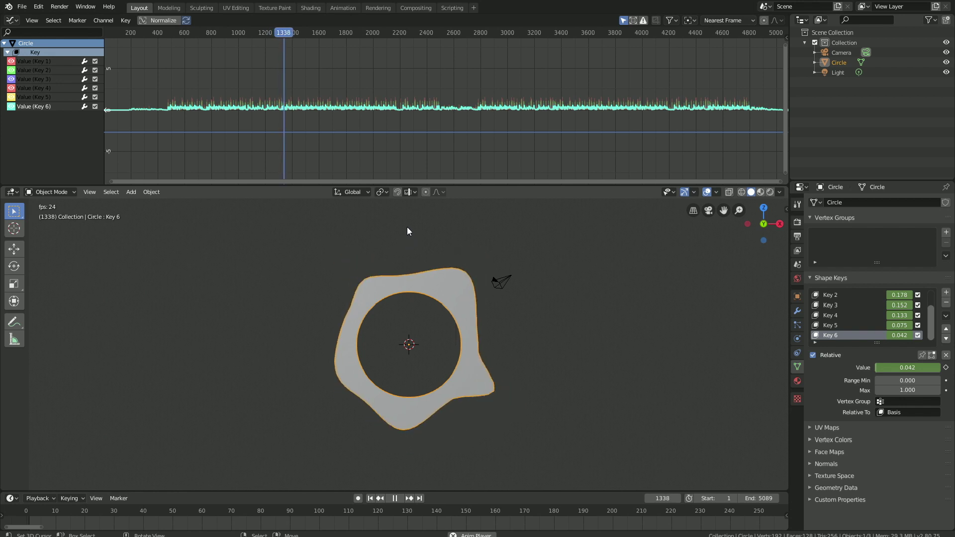
key("space")
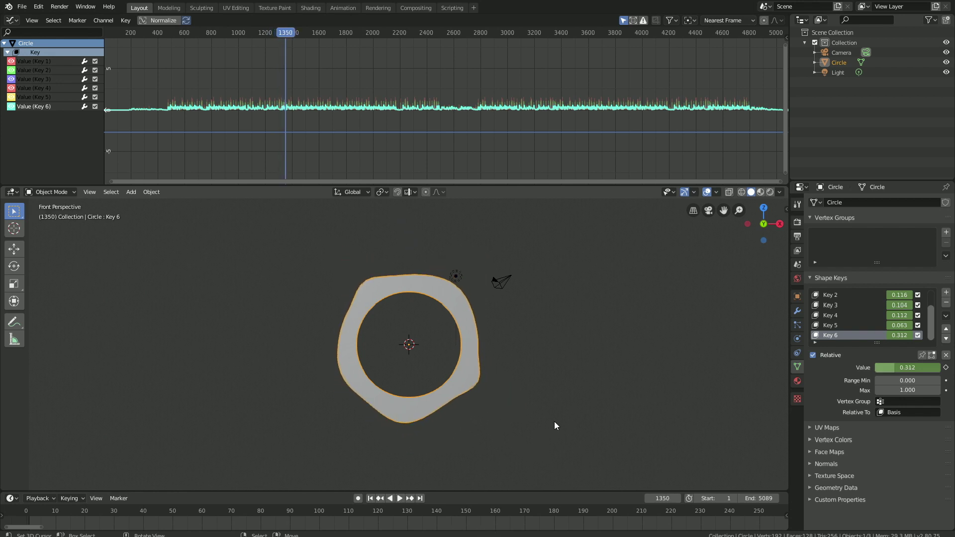
Add a Subdivision Surface modifier to the ring with its default levels.
left_click(798, 311)
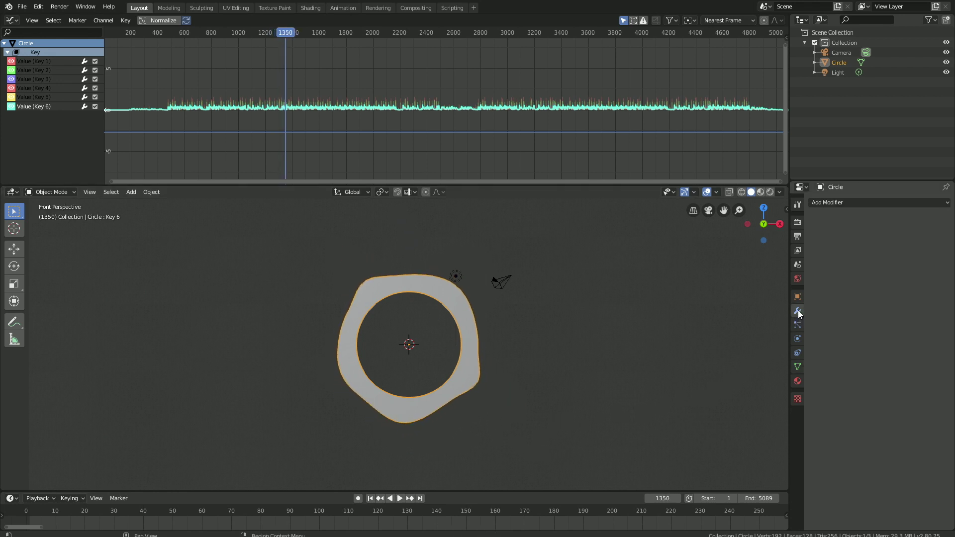
left_click(832, 204)
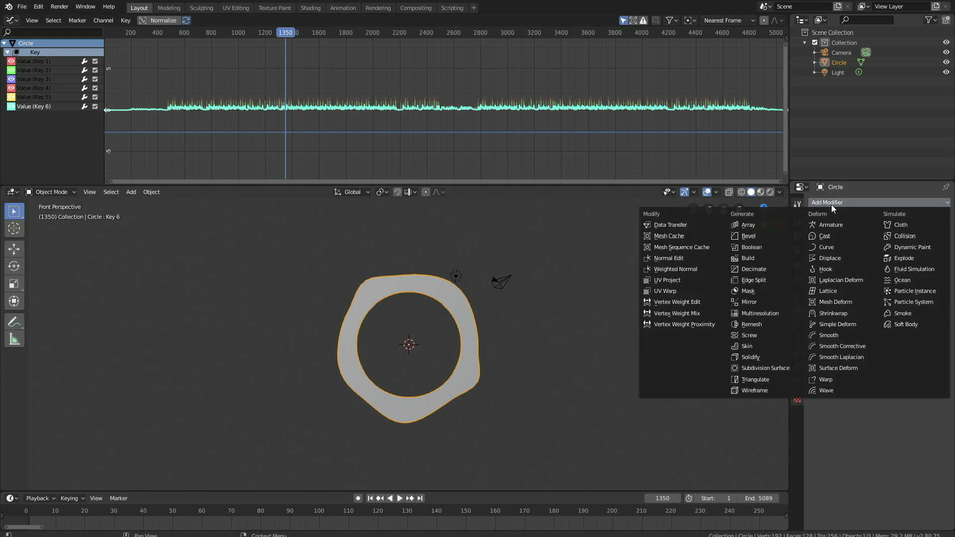
left_click(780, 367)
scroll(547, 334, "up", 3)
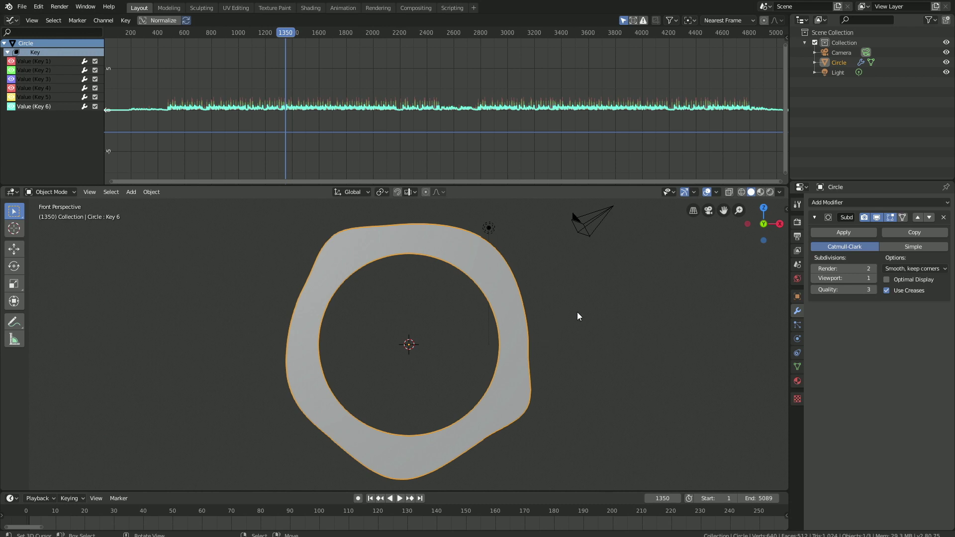
Add a Solidify modifier to the ring and set its thickness to 0.11 m.
left_click(828, 203)
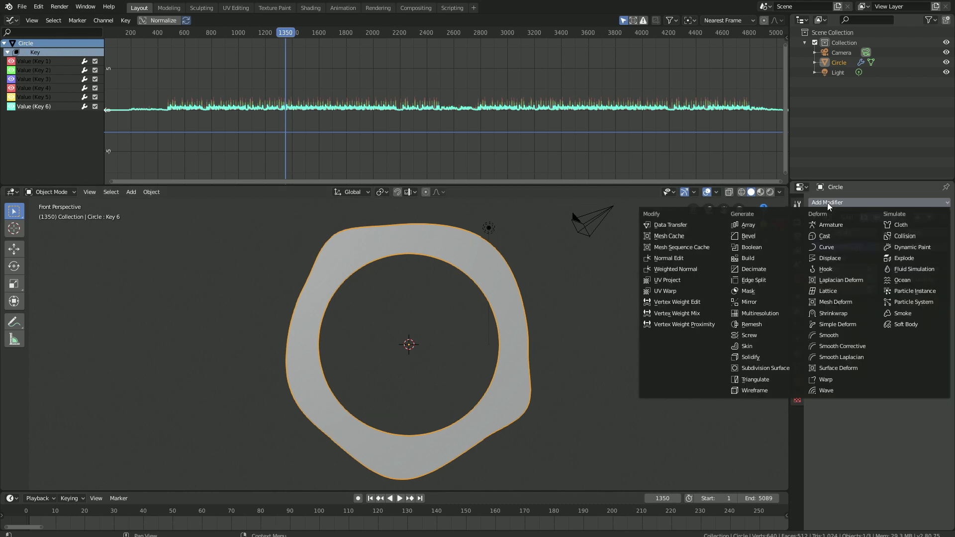
left_click(766, 356)
middle_click_drag(516, 326, 617, 324)
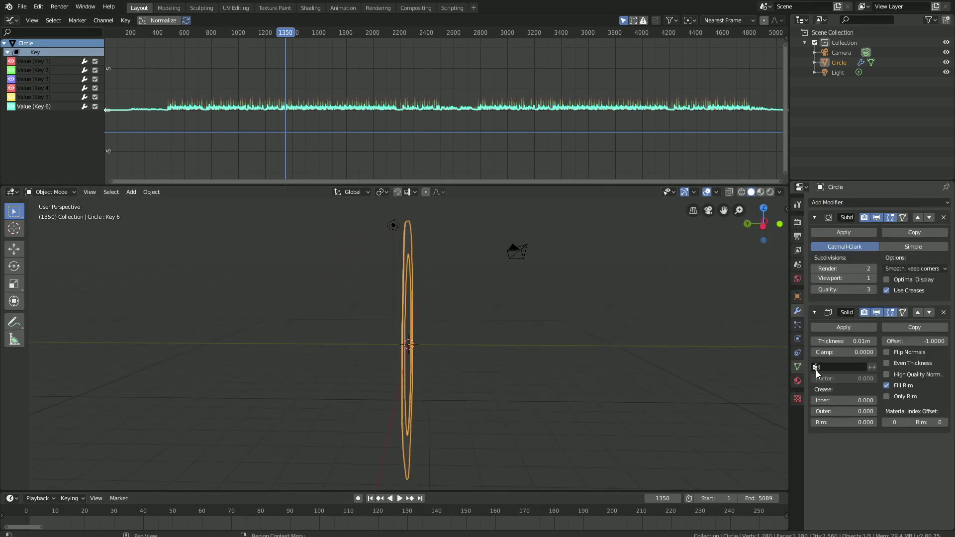
mouse_move(844, 341)
left_mouse_down()
mouse_move(834, 341)
mouse_move(856, 341)
left_mouse_up()
middle_click_drag(617, 324, 533, 334)
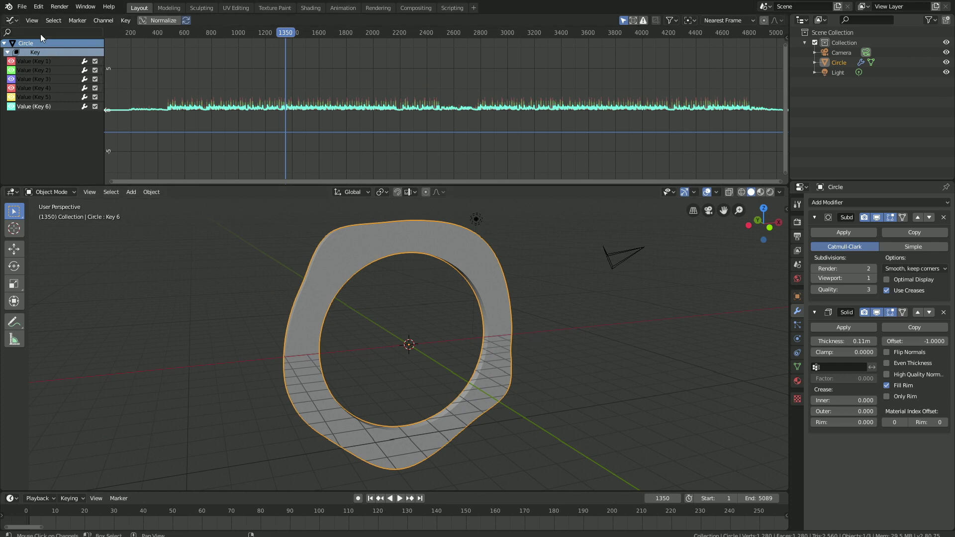
Save the project under the file name tut.
left_click(22, 7)
left_click(45, 82)
left_click(226, 44)
type("tut")
key("Return")
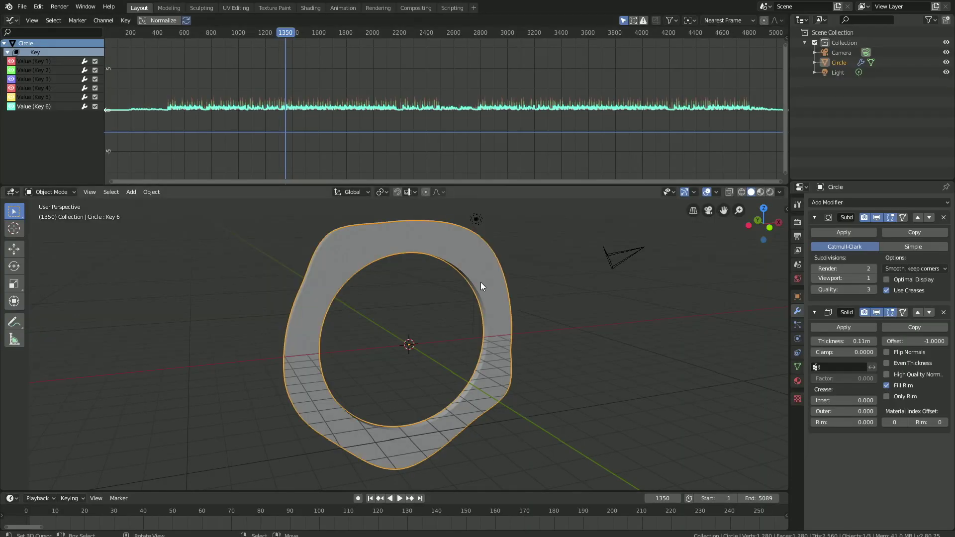
scroll(480, 282, "down", 4)
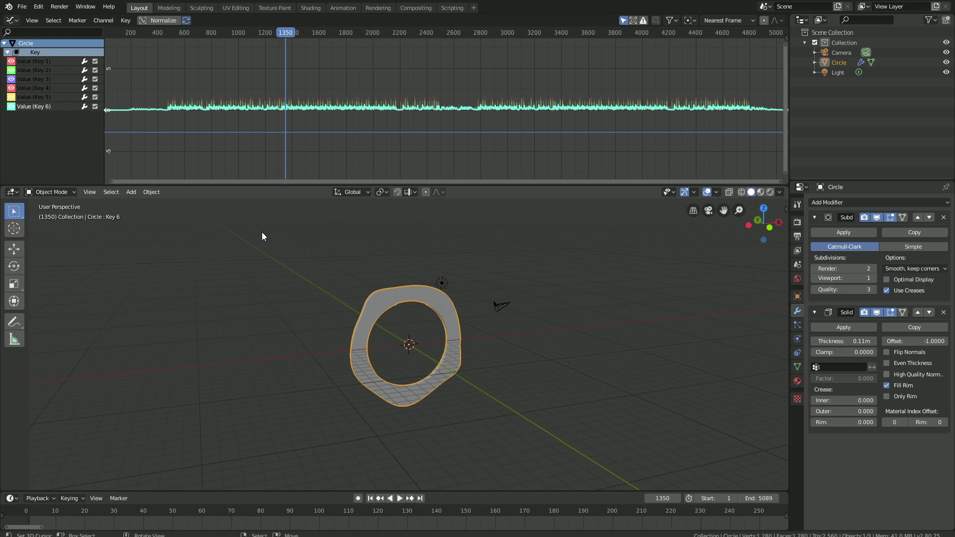
Add a UV sphere at the ring's centre and scale it up to about half the width of the ring's opening.
left_click(131, 192)
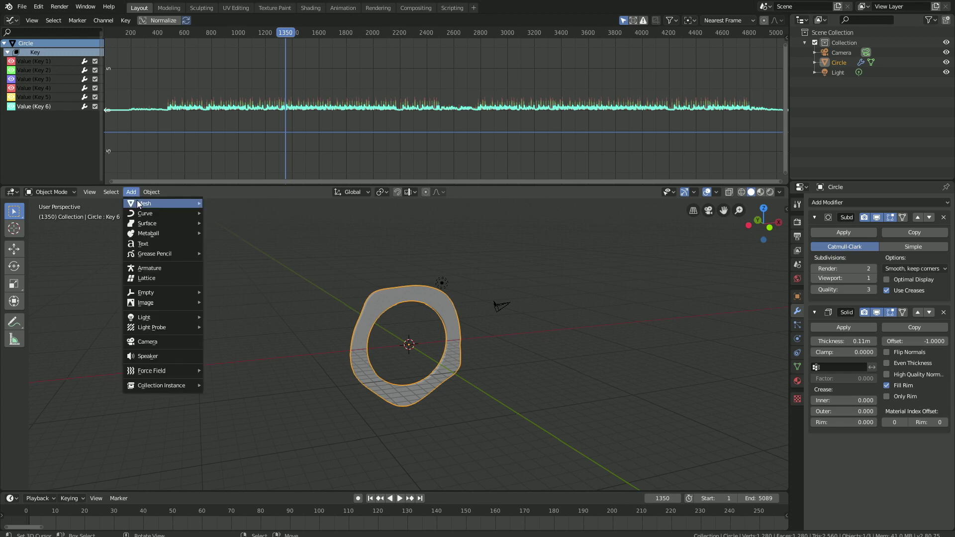
mouse_move(136, 200)
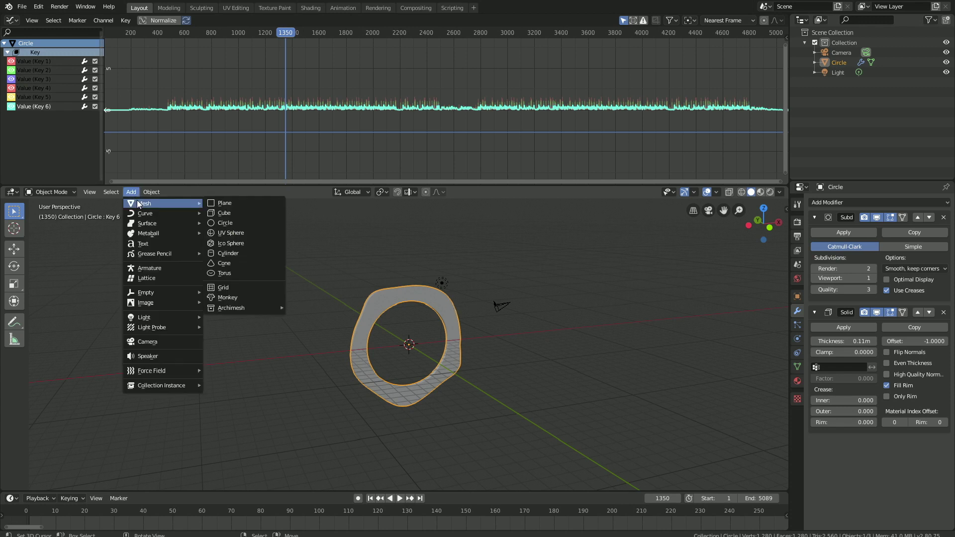
left_click(244, 232)
key("s")
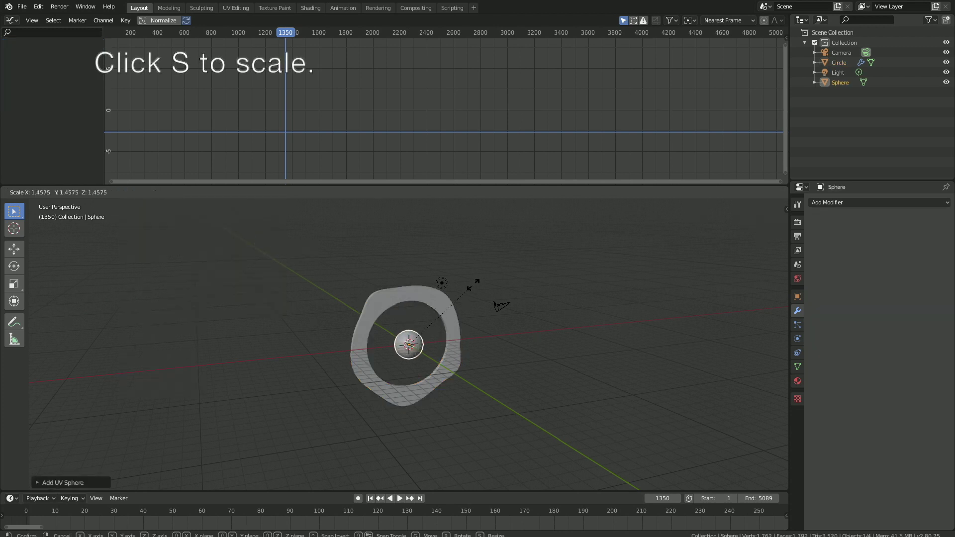
left_click(502, 278)
middle_click_drag(503, 275, 490, 280)
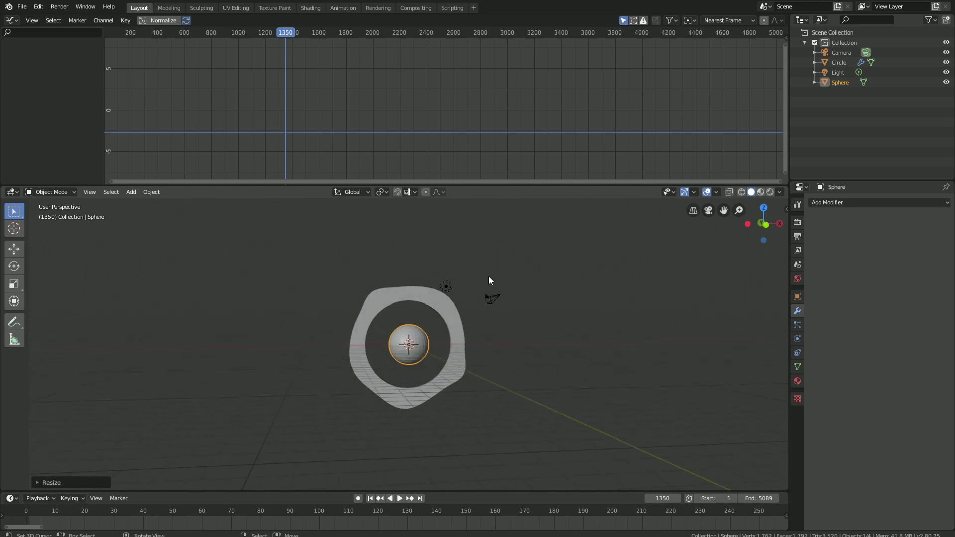
Add a Subdivision Surface modifier to the sphere with 3 render subdivisions, and shade the sphere smooth.
left_click(832, 204)
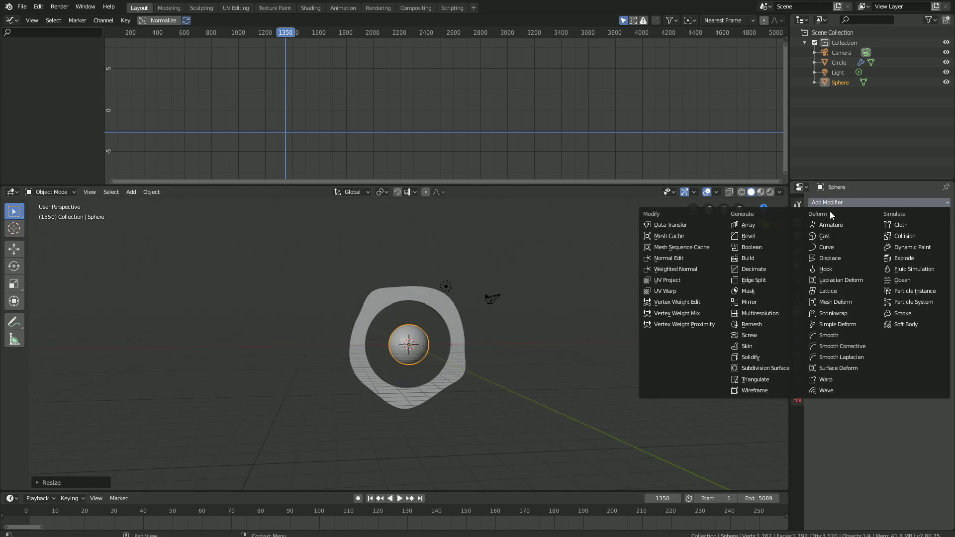
left_click(784, 364)
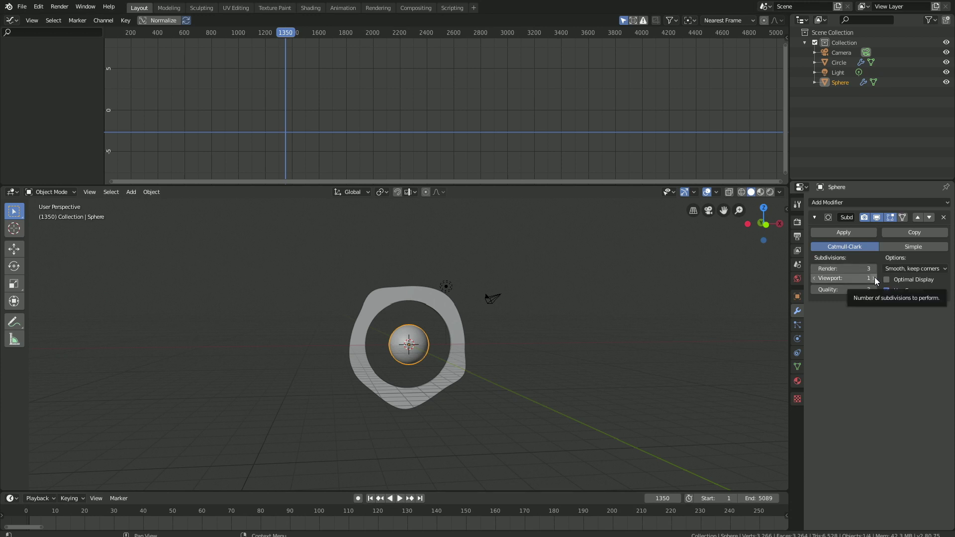
left_click(144, 192)
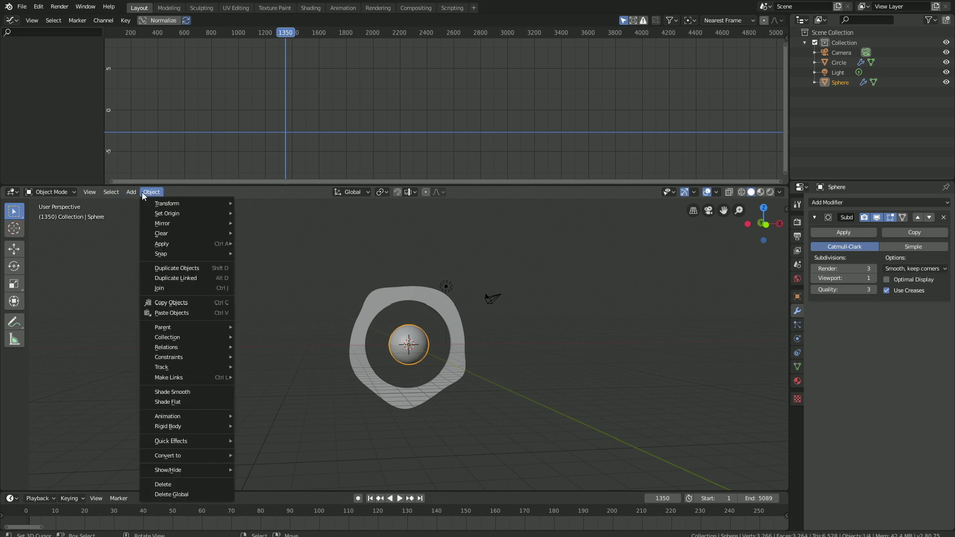
mouse_move(190, 418)
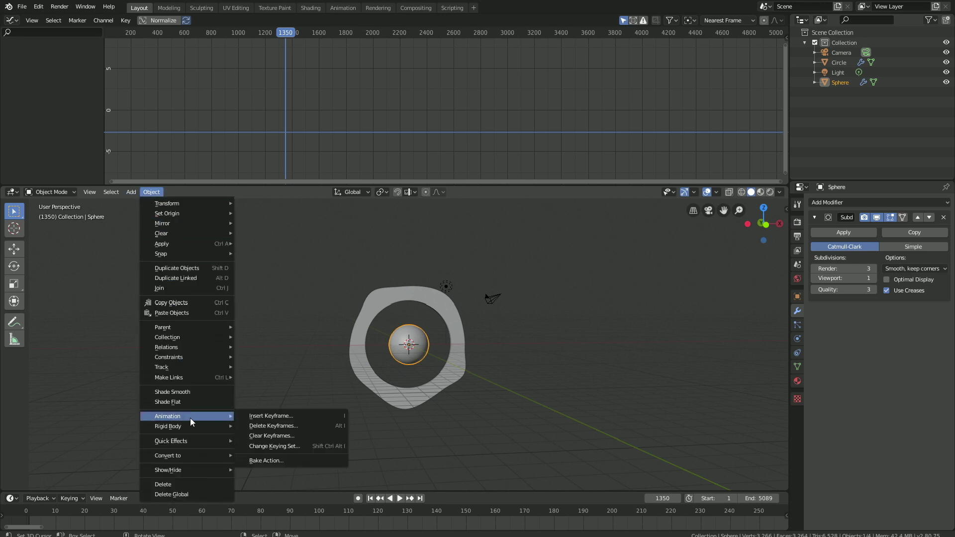
left_click(186, 393)
middle_click_drag(407, 351, 429, 345)
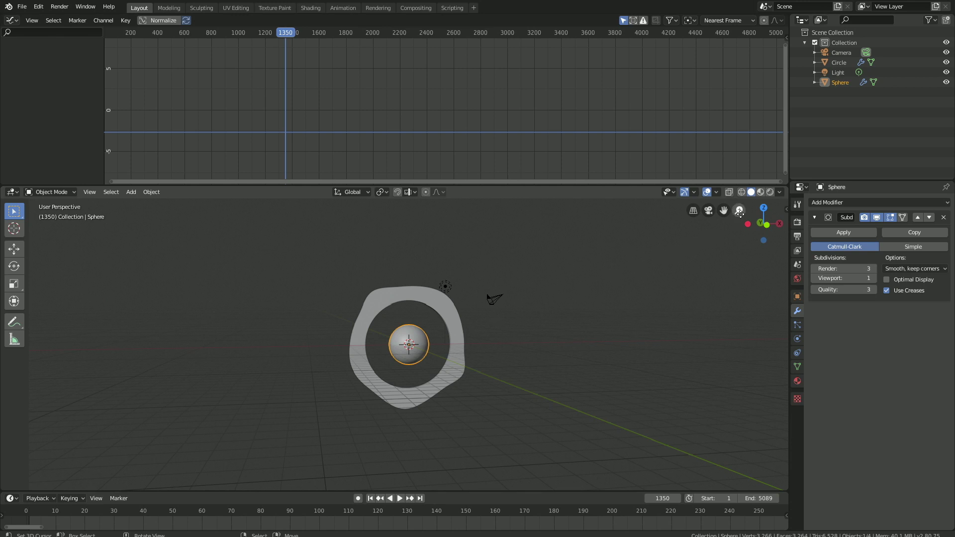
Switch the viewport to rendered shading and set the world background colour to an Environment Texture.
left_click(772, 192)
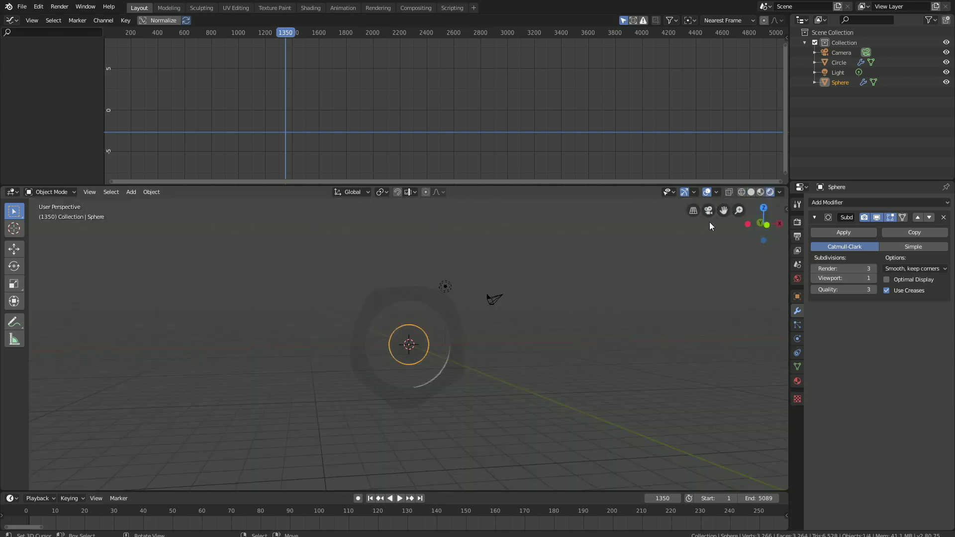
left_click(797, 279)
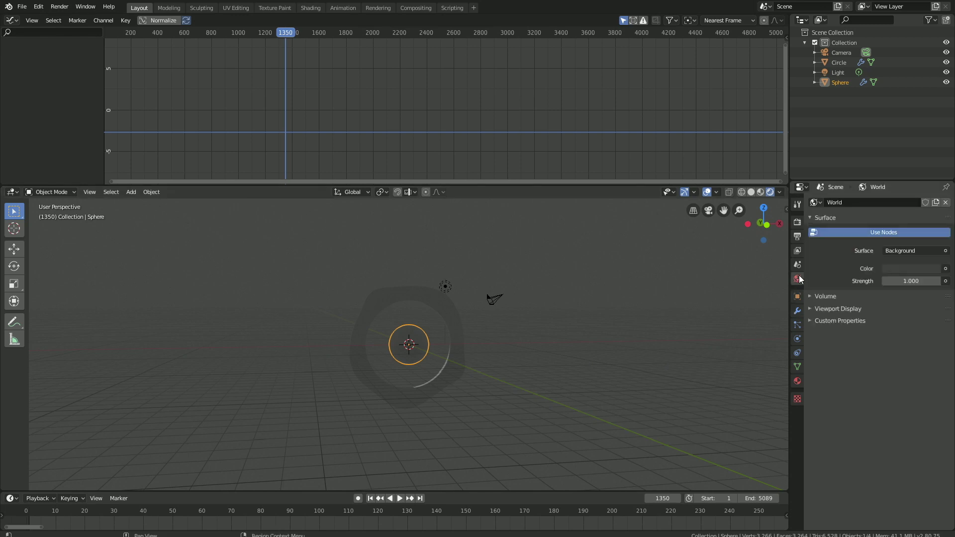
left_click(945, 270)
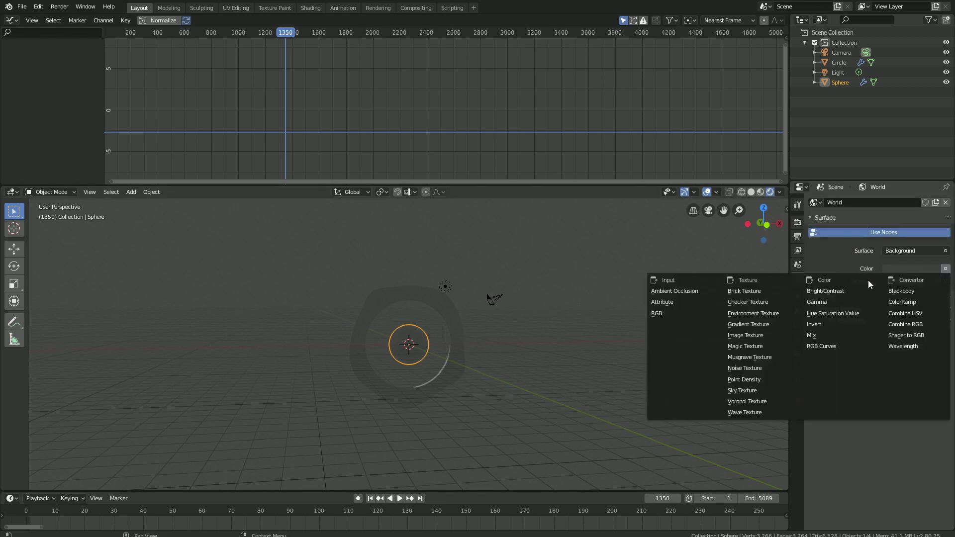
left_click(767, 312)
Browse the sIBL Archive website for HDRI sets, and load Factory_Catwalk_2k.hdr from the Factory_Catwalk folder as the world's environment image.
left_click(938, 282)
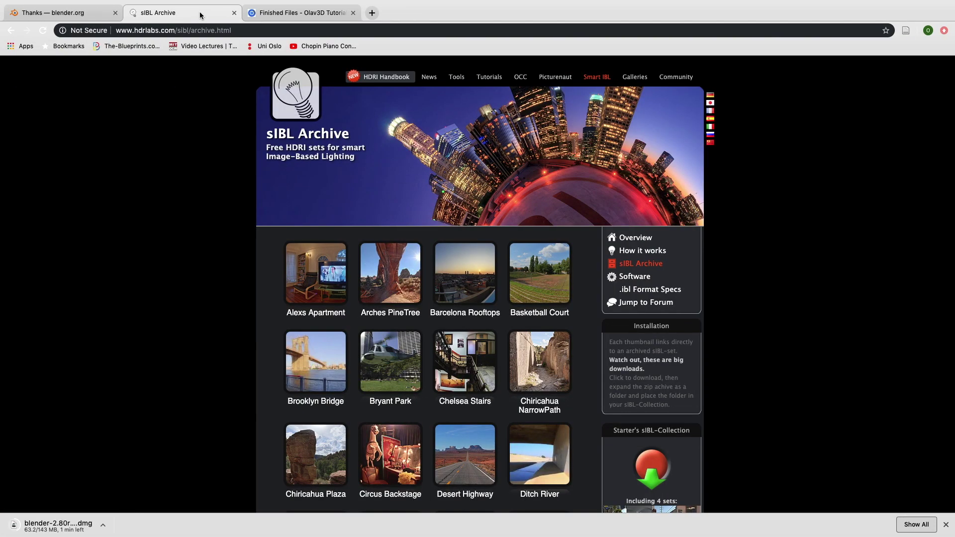
scroll(314, 343, "down", 8)
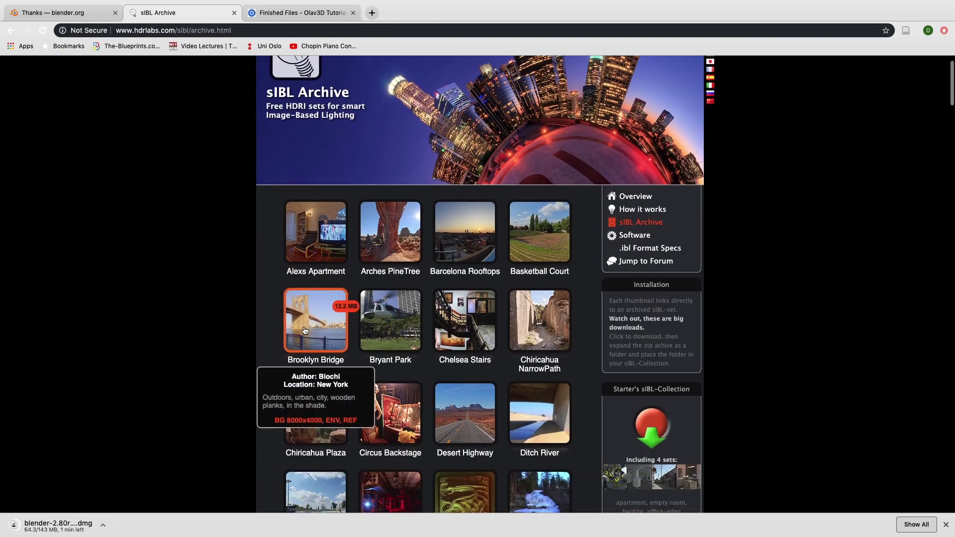
left_click(389, 304)
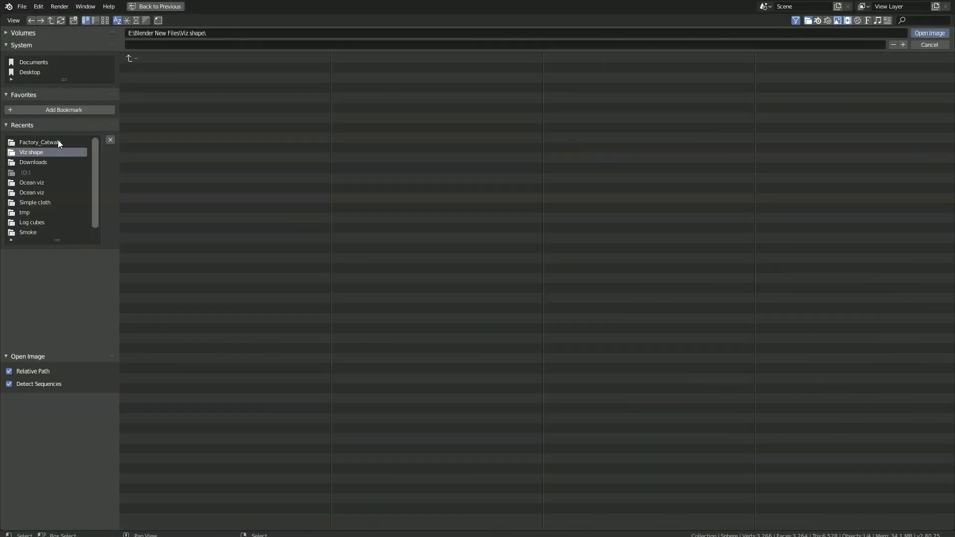
left_click(58, 142)
left_click(187, 66)
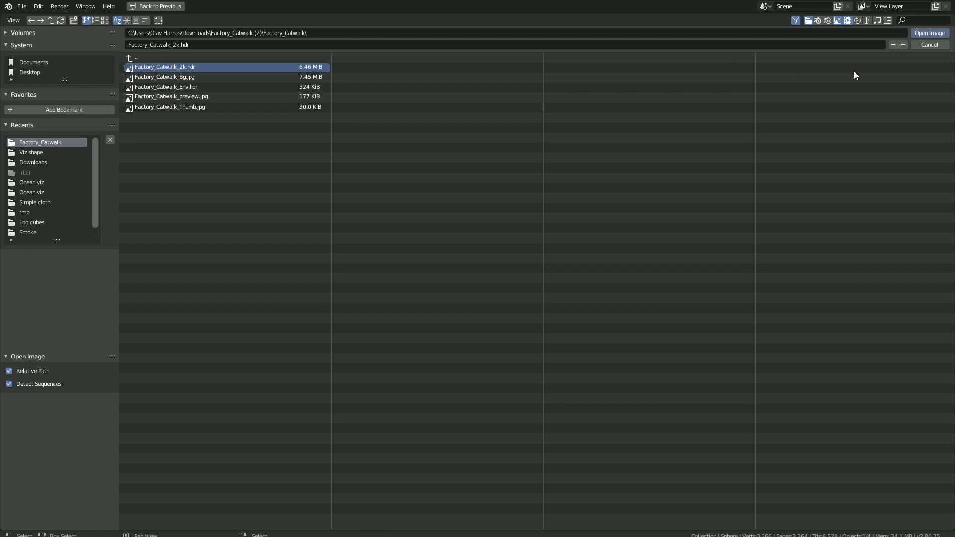
left_click(919, 34)
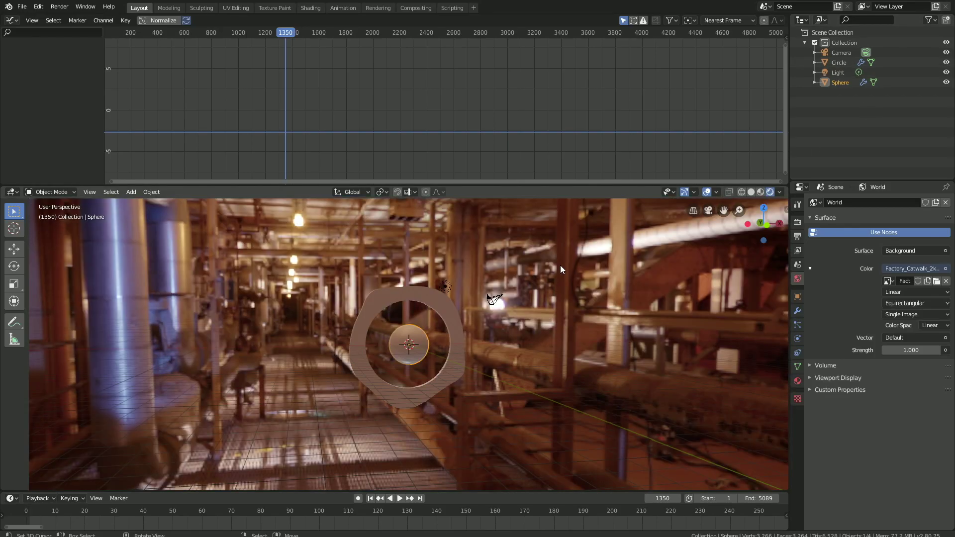
Add a plane, move it down along the Z axis below the ring, and scale it up into a large floor.
mouse_move(448, 325)
middle_mouse_down()
mouse_move(431, 321)
mouse_move(458, 325)
middle_mouse_up()
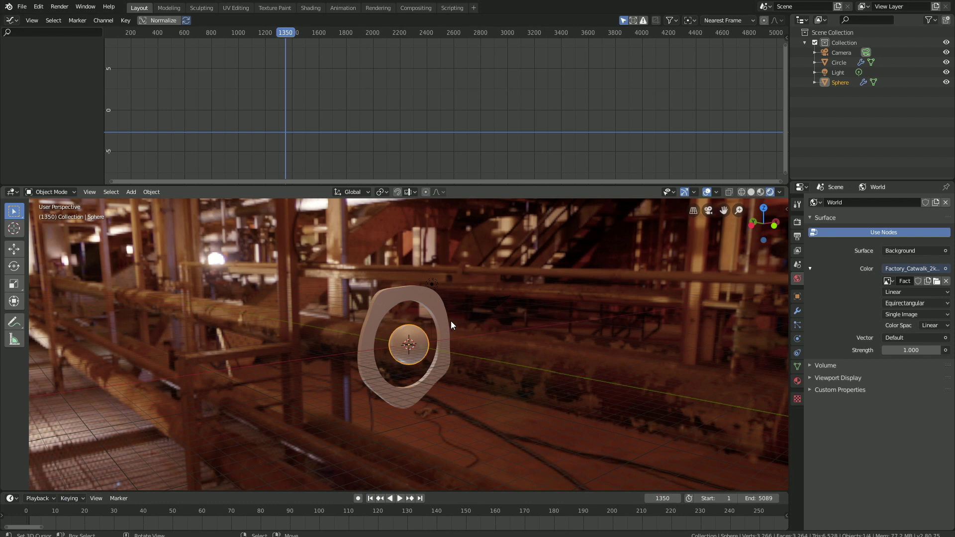
left_click(129, 195)
mouse_move(130, 200)
left_click(235, 204)
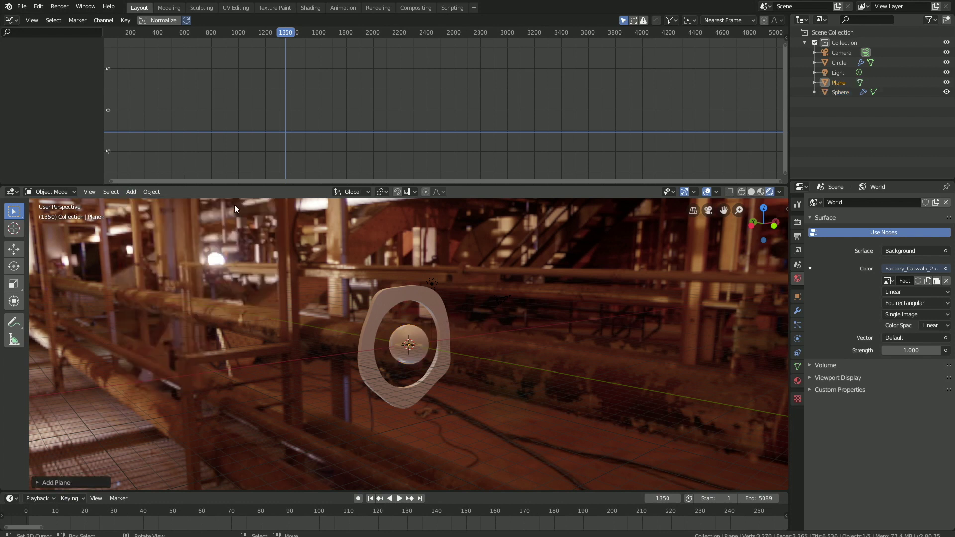
key("g")
key("z")
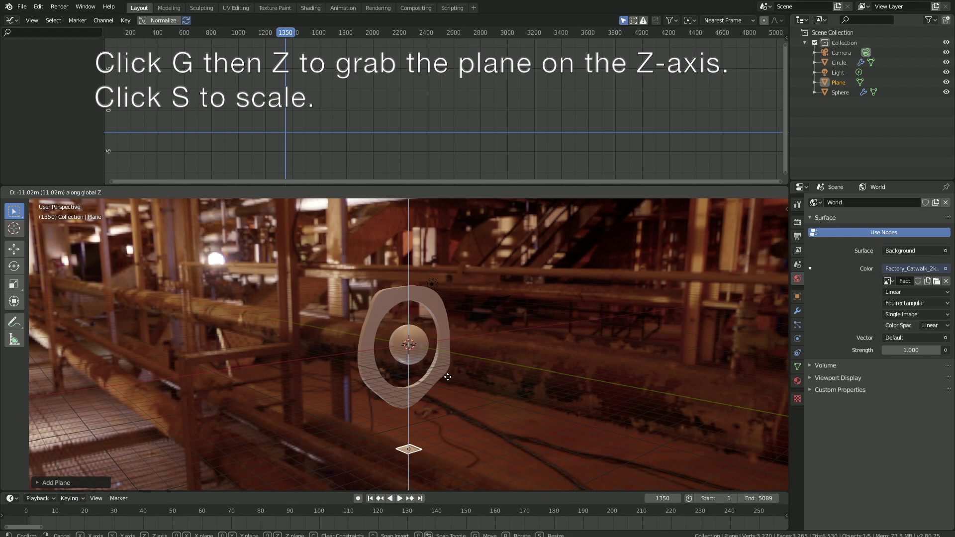
left_click(450, 393)
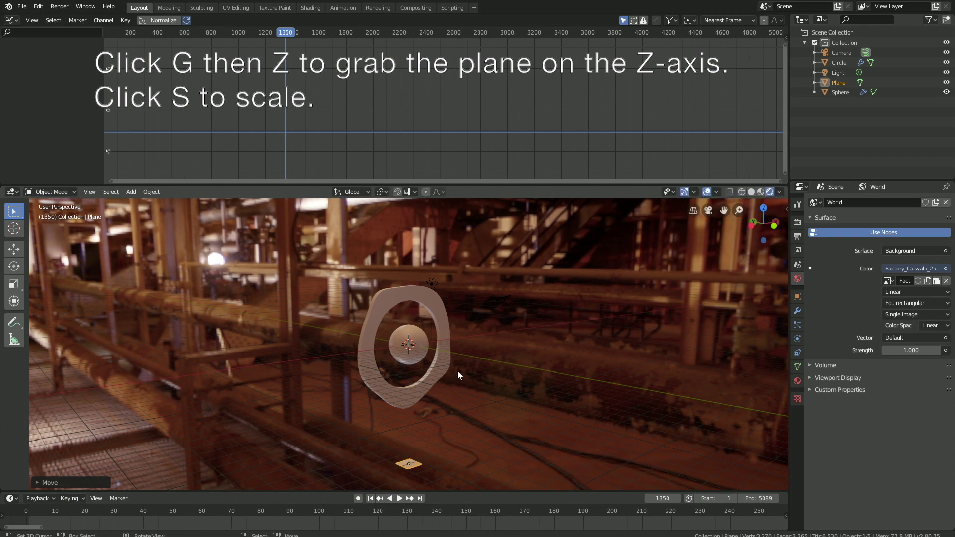
key("s")
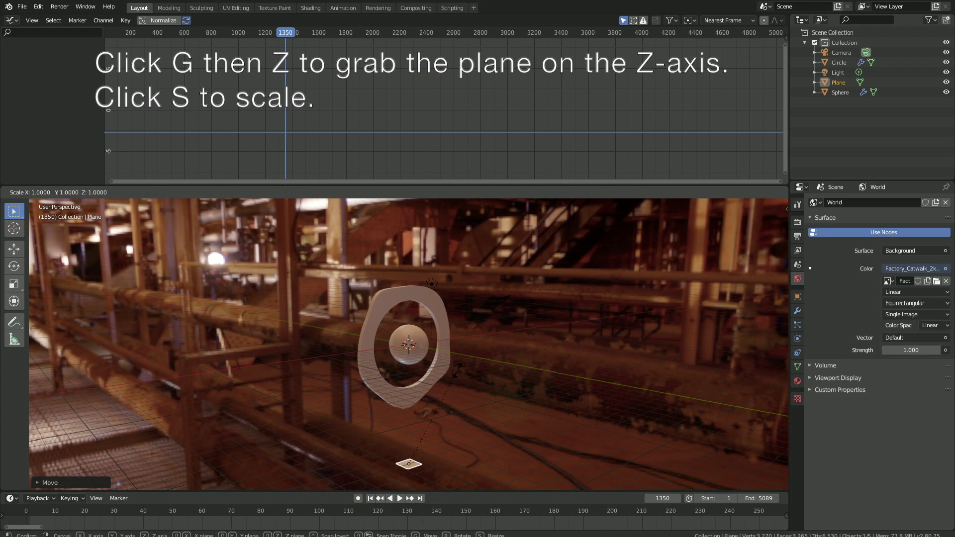
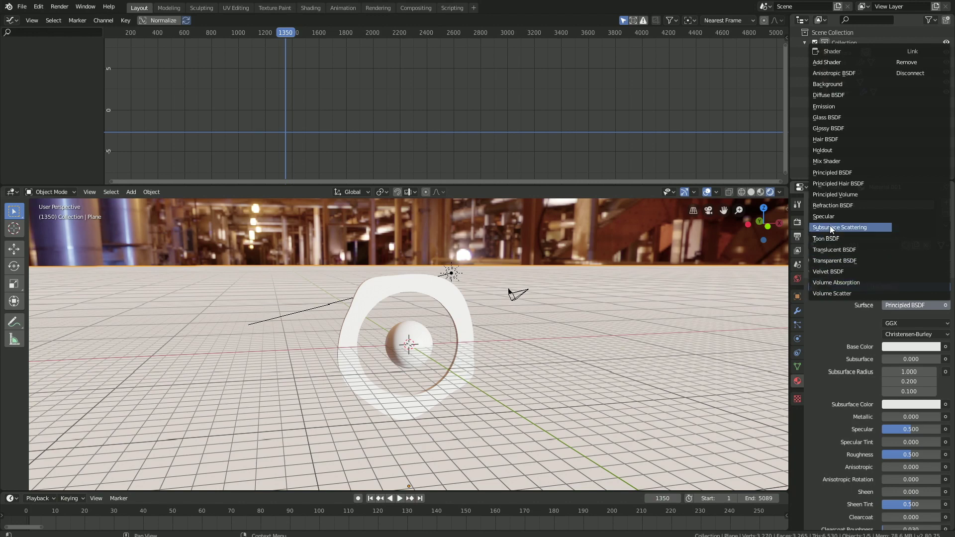
Give the floor plane's material a Glossy BSDF surface with roughness 0.3 and a near-black colour.
left_click(835, 130)
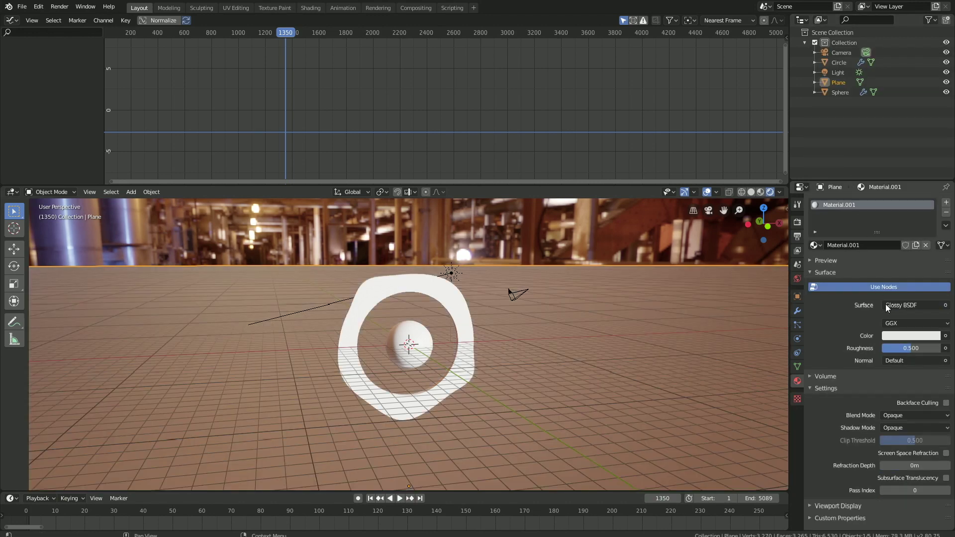
left_click(912, 344)
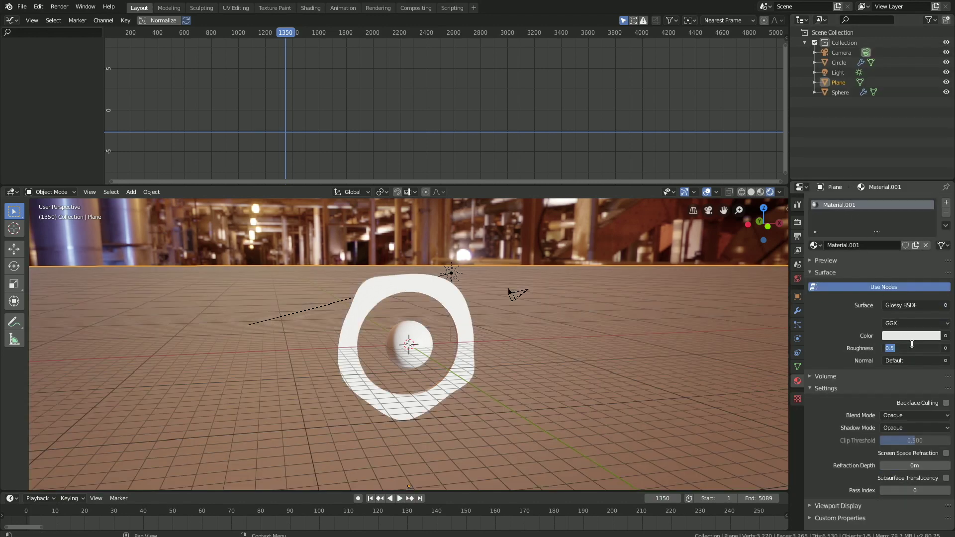
type("0.3")
key("Return")
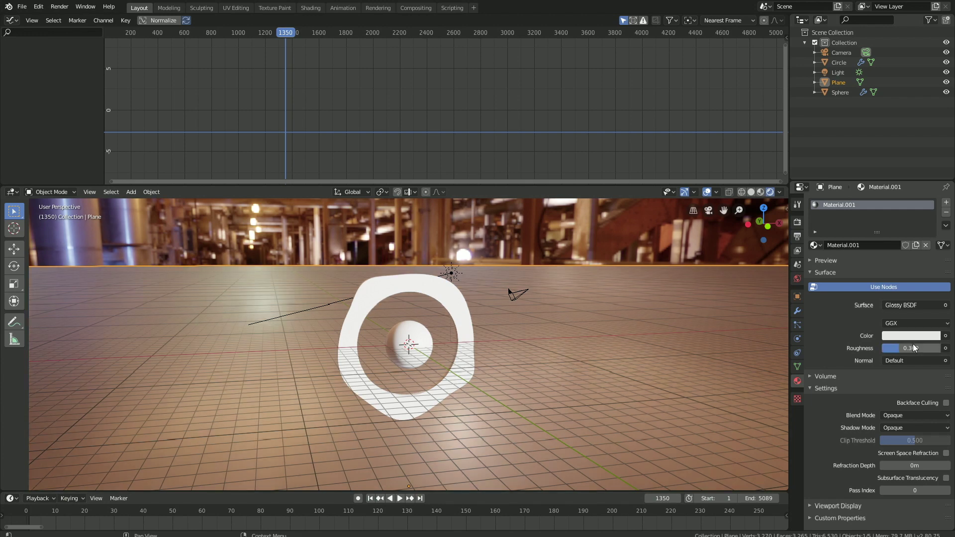
left_click(912, 337)
left_click_drag(936, 243, 935, 258)
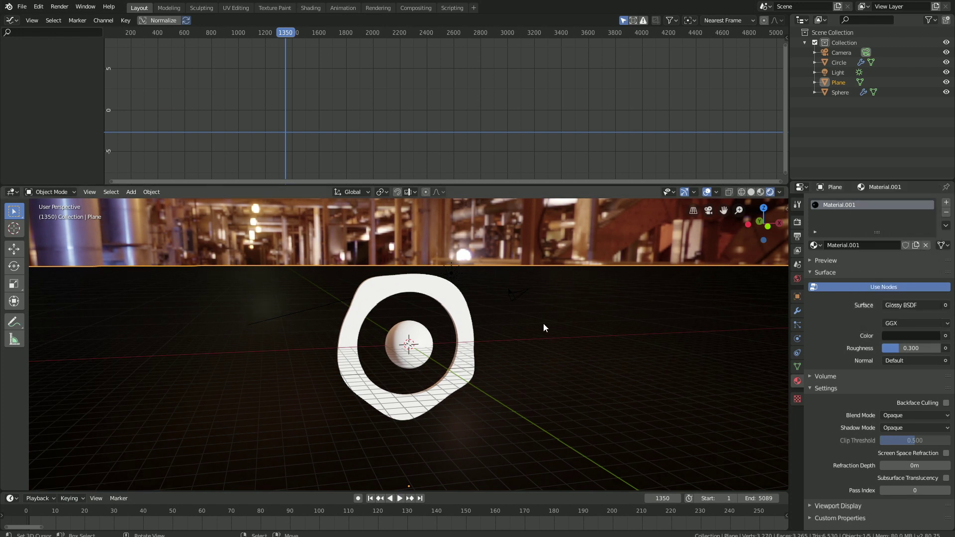
Create a new material for the sphere and set its surface to Diffuse BSDF.
left_click(409, 344)
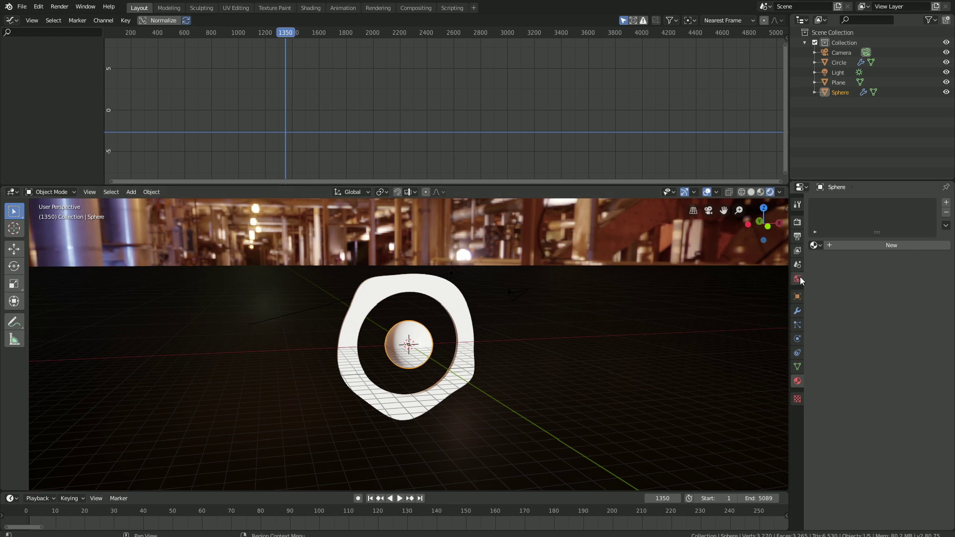
left_click(860, 246)
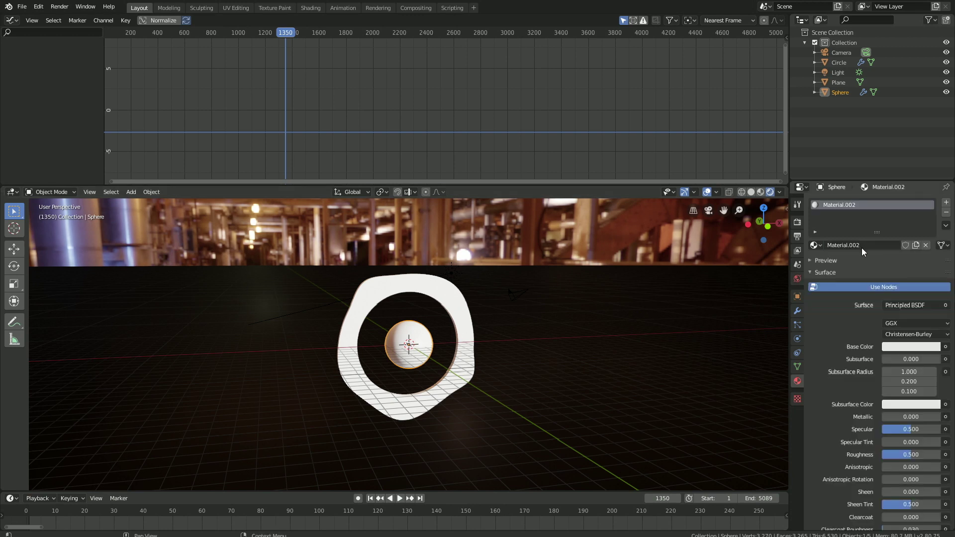
left_click(902, 306)
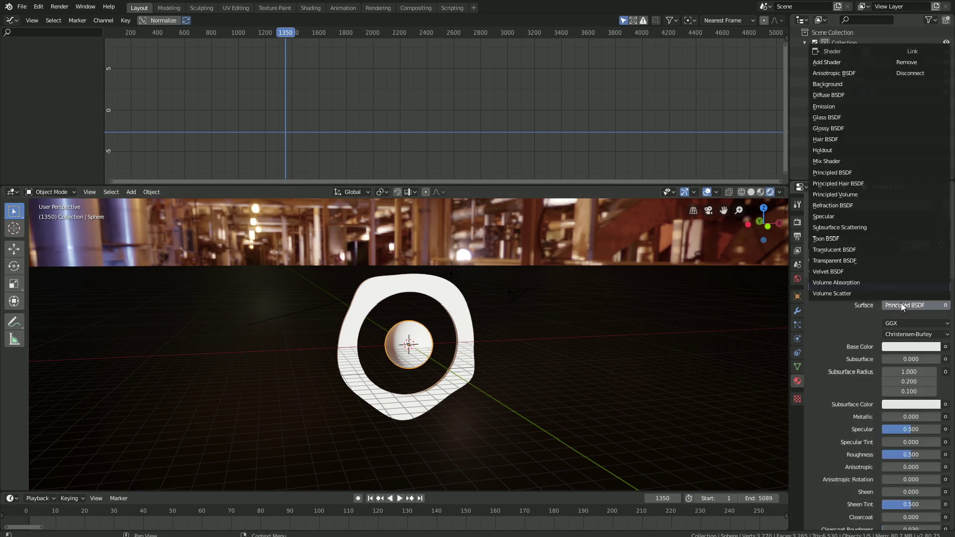
left_click(837, 96)
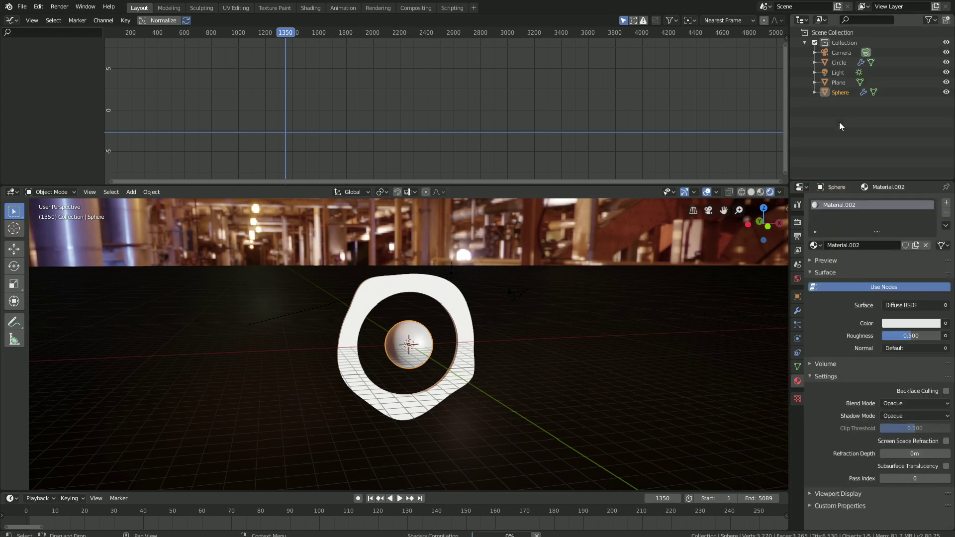
Set the sphere material's colour to a saturated blue and hide the viewport overlays.
left_click(912, 324)
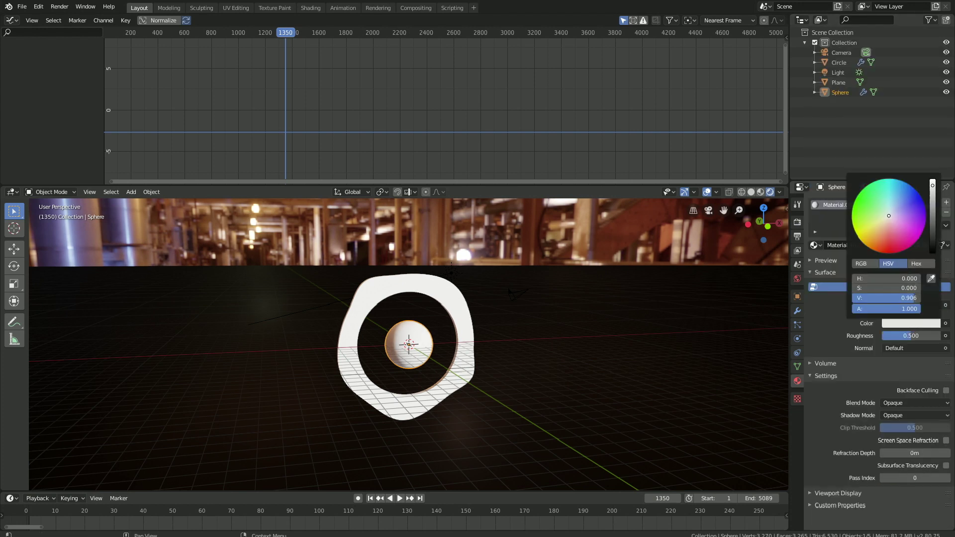
left_click(901, 194)
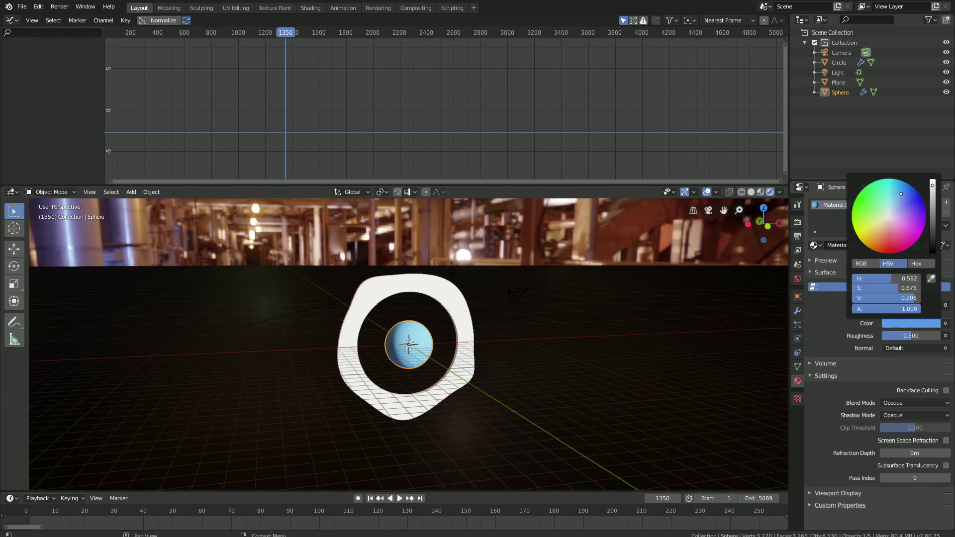
left_click(908, 191)
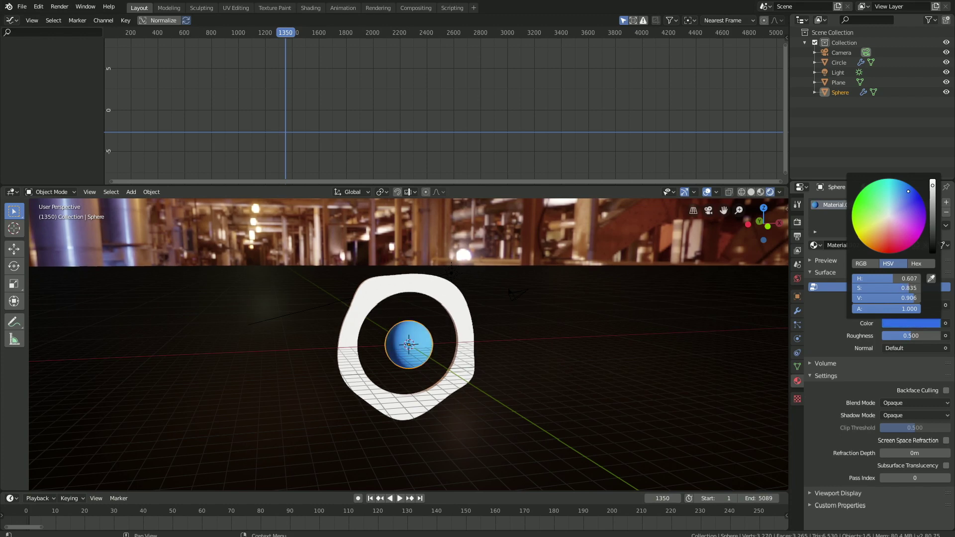
left_click_drag(907, 191, 905, 191)
middle_click_drag(604, 280, 691, 237)
left_click(706, 192)
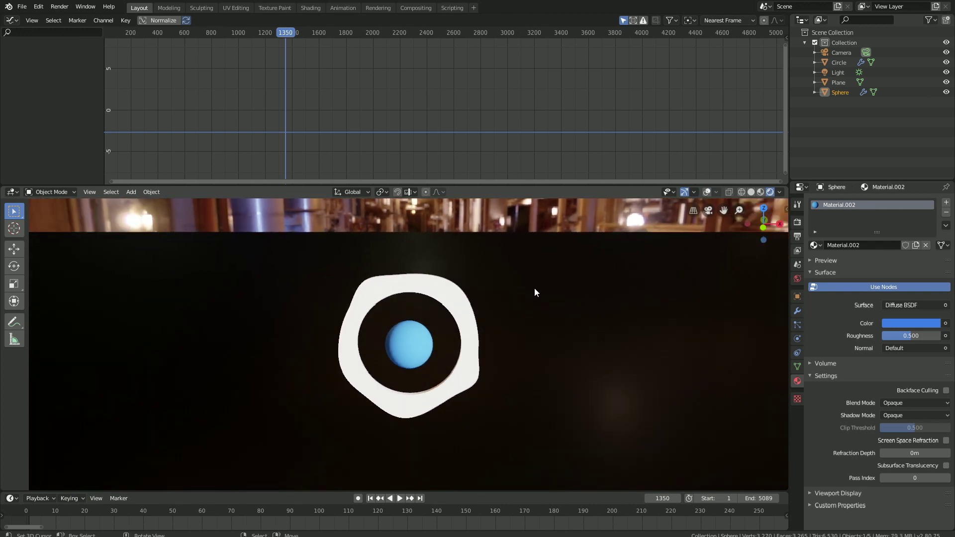
Switch the sphere material's surface to Principled BSDF and adjust its blue base colour.
left_click(888, 305)
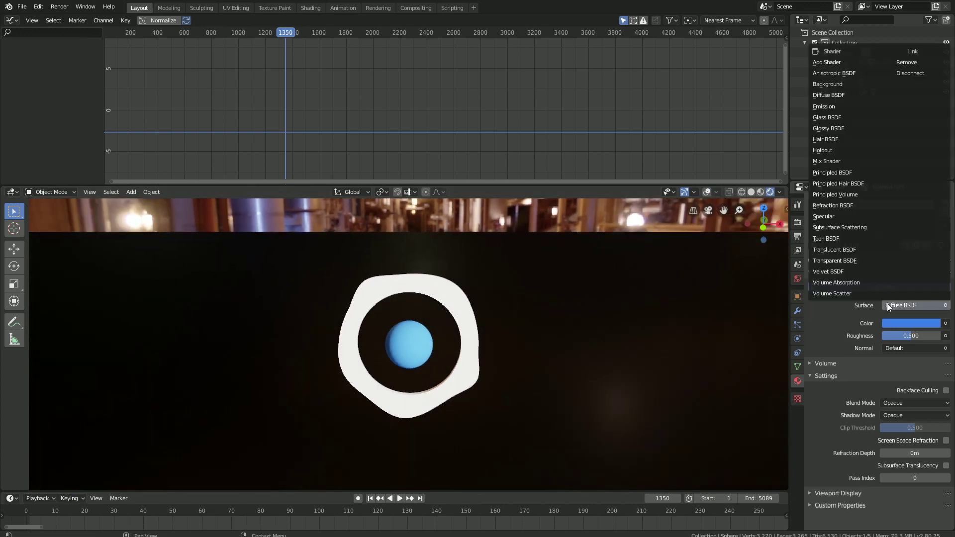
left_click(859, 173)
left_click(909, 345)
left_click_drag(891, 234, 907, 212)
Look through the camera, lock the camera to the view, and reposition it to frame the whole ring facing front.
middle_click_drag(522, 276, 557, 294)
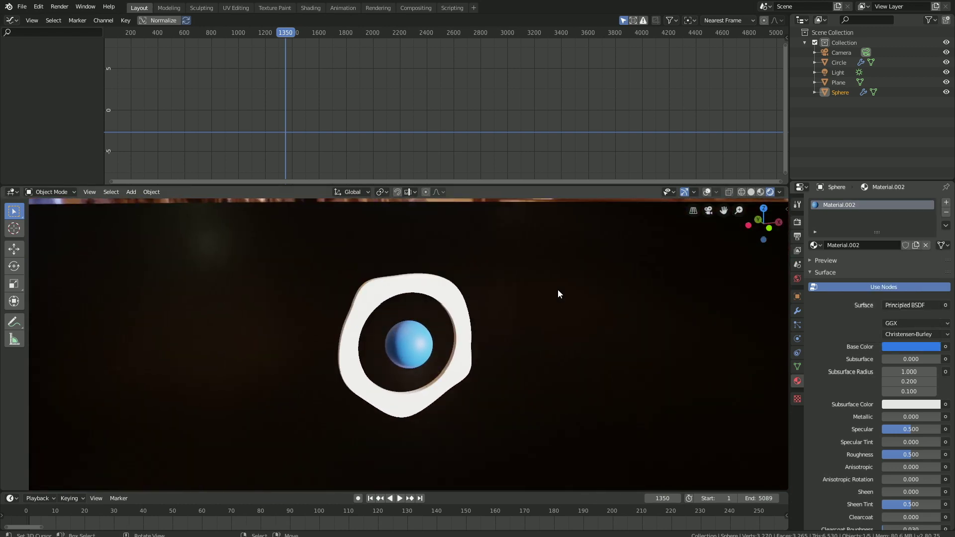
middle_click_drag(479, 290, 461, 300)
key("KP_0")
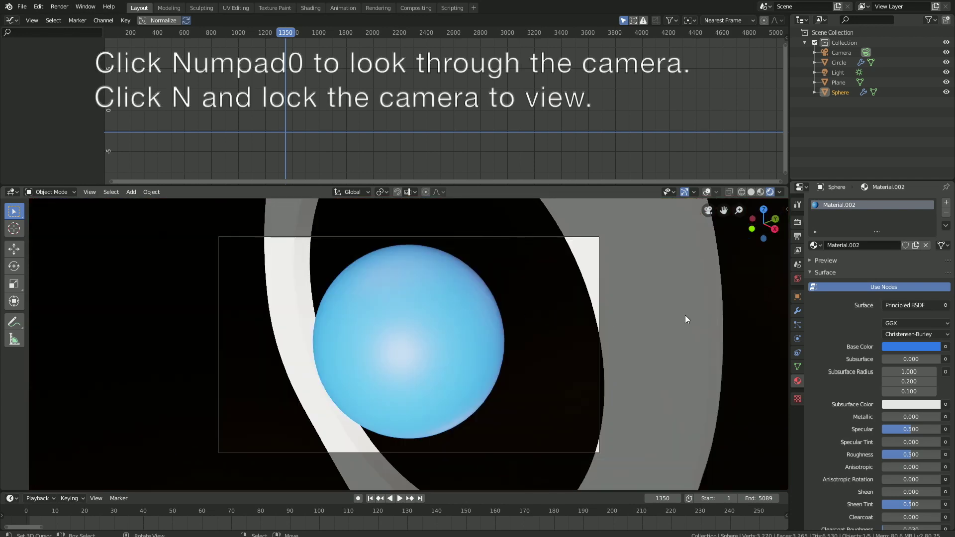
key("n")
left_click(783, 247)
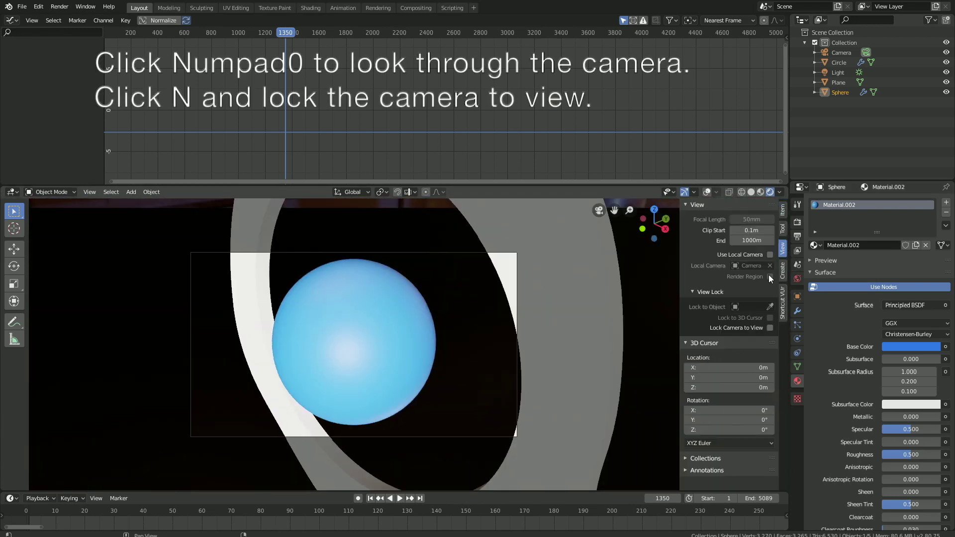
left_click(770, 328)
middle_click_drag(647, 326, 534, 330)
scroll(572, 341, "down", 2)
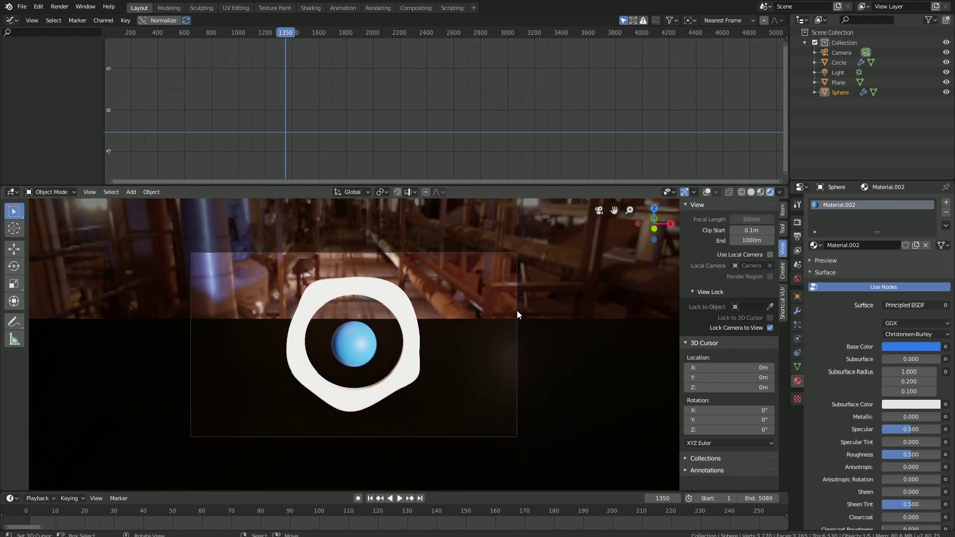
Set the camera's clip end to 10000 m.
left_click(517, 311)
left_click(892, 314)
type("10000")
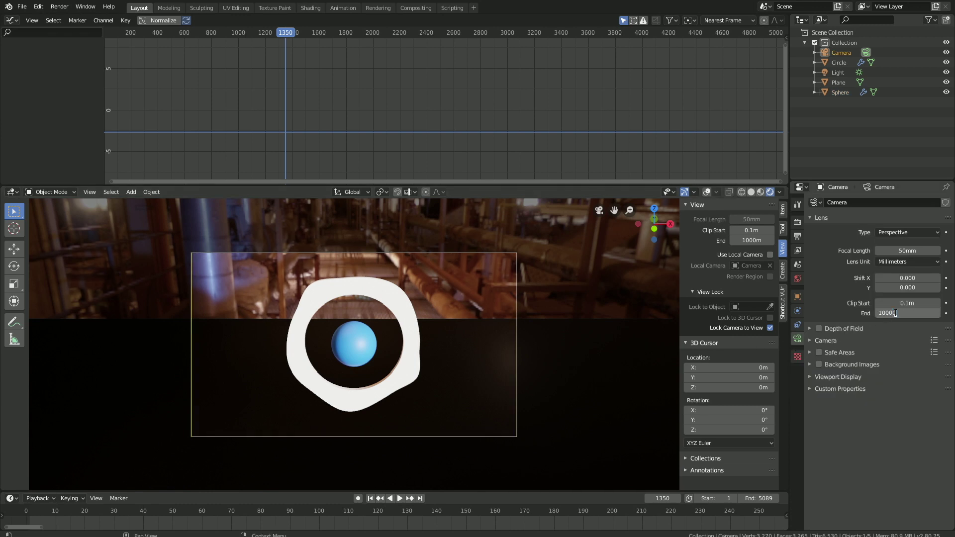
key("Return")
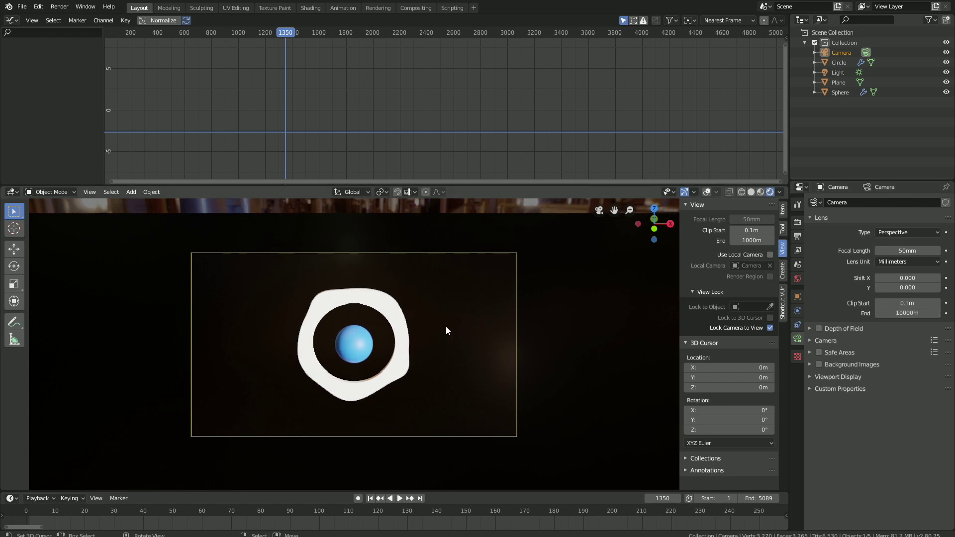
Refine the camera's angle on the ring while previewing the animation up to frame 2763, and unlock the camera from the view.
middle_click_drag(445, 326, 455, 315)
key("space")
mouse_move(477, 97)
left_mouse_down()
mouse_move(425, 98)
mouse_move(476, 94)
left_mouse_up()
key("space")
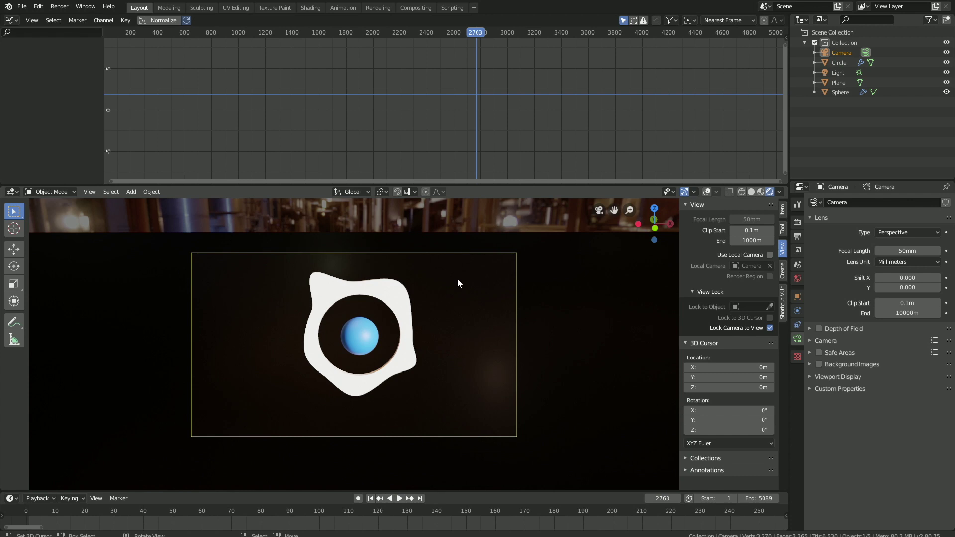
middle_click_drag(458, 278, 458, 276)
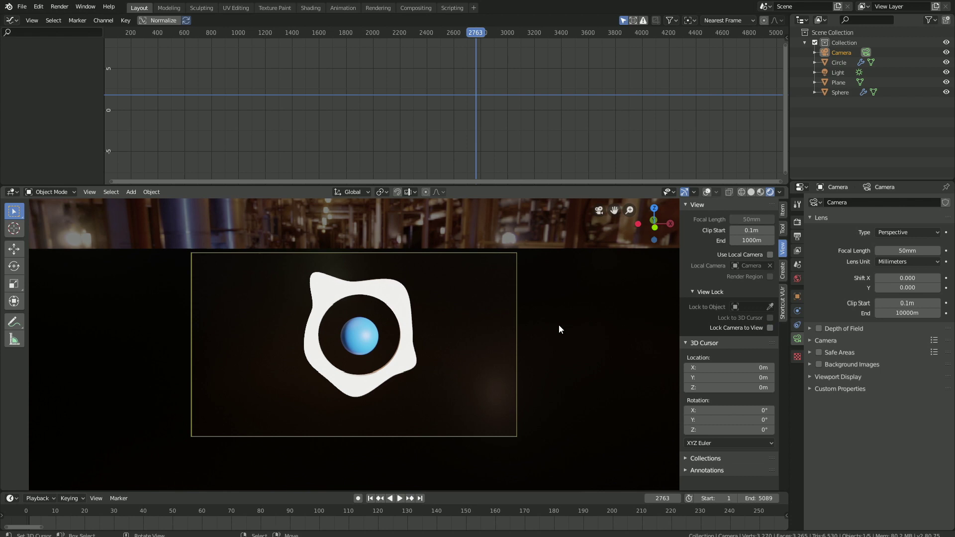
Brighten the ring material's base colour to pure white.
left_click(838, 62)
left_click(798, 381)
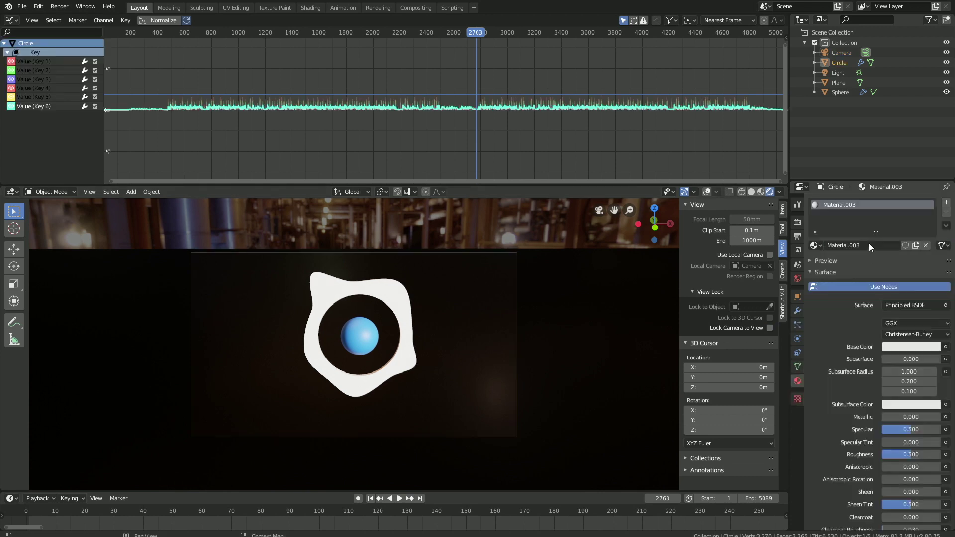
left_click(911, 347)
left_click_drag(935, 256, 935, 214)
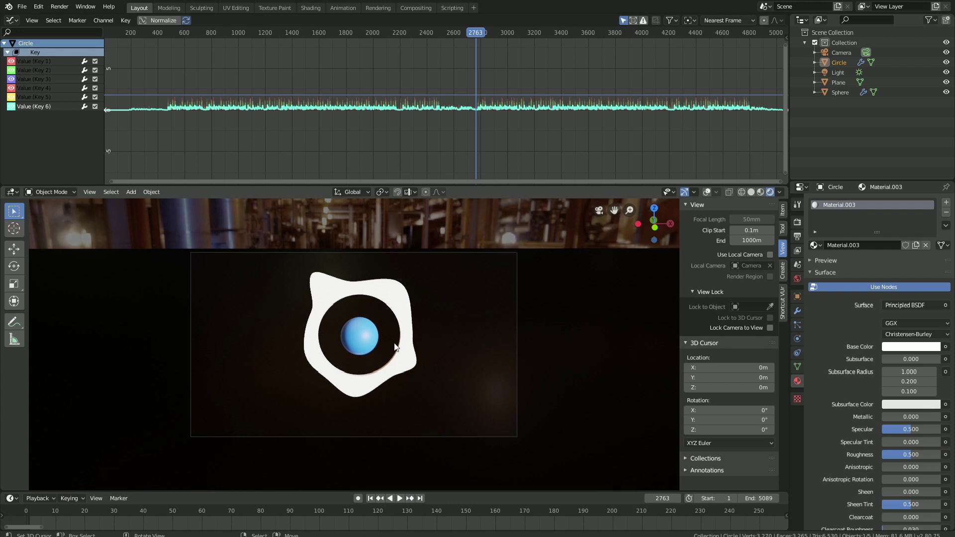
Shift the sphere material's base colour to a slightly deeper blue.
left_click(371, 343)
left_click(911, 347)
left_click_drag(910, 218, 910, 212)
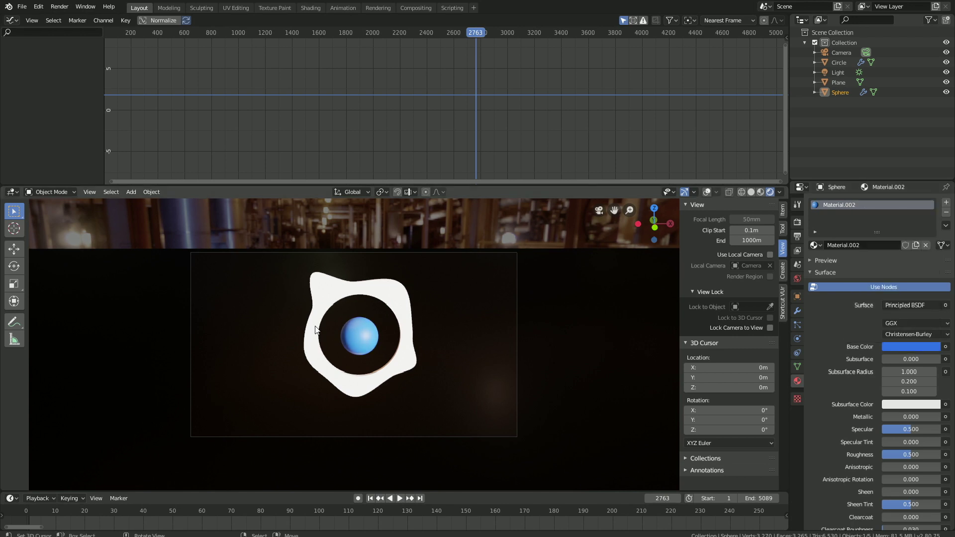
Set both the render and viewport sampling to 100 samples.
left_click(797, 222)
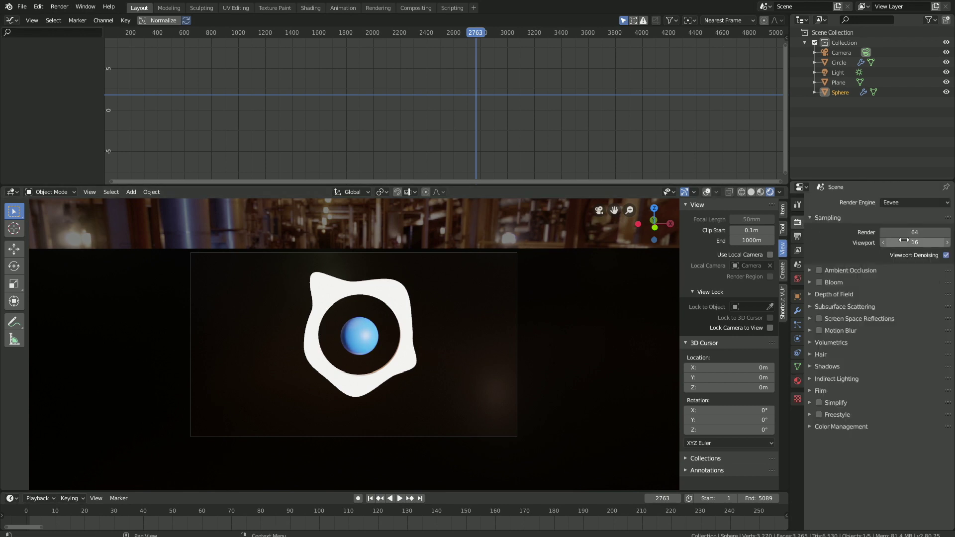
left_click_drag(918, 231, 917, 232)
type("100")
key("Return")
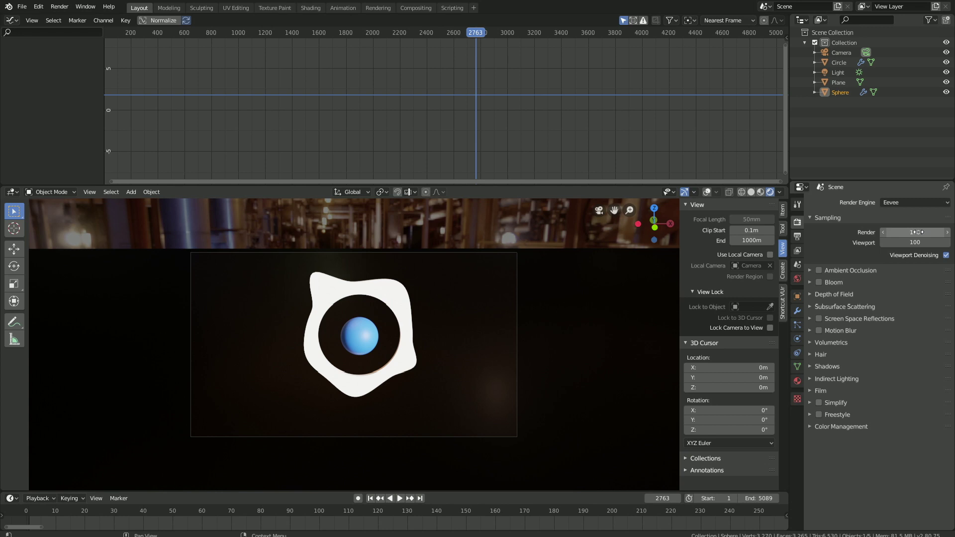
Enable Bloom and raise its threshold to about 5.28.
left_click(821, 281)
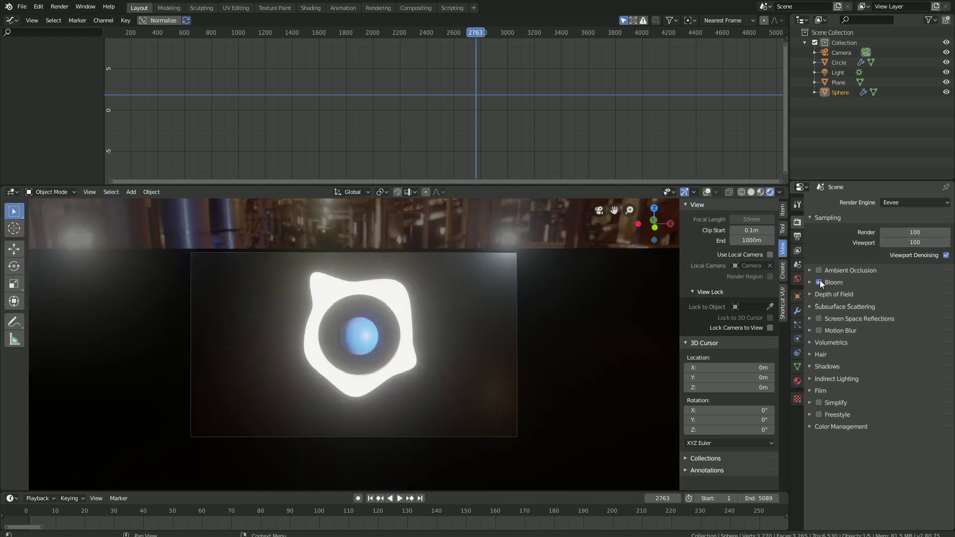
left_click(810, 282)
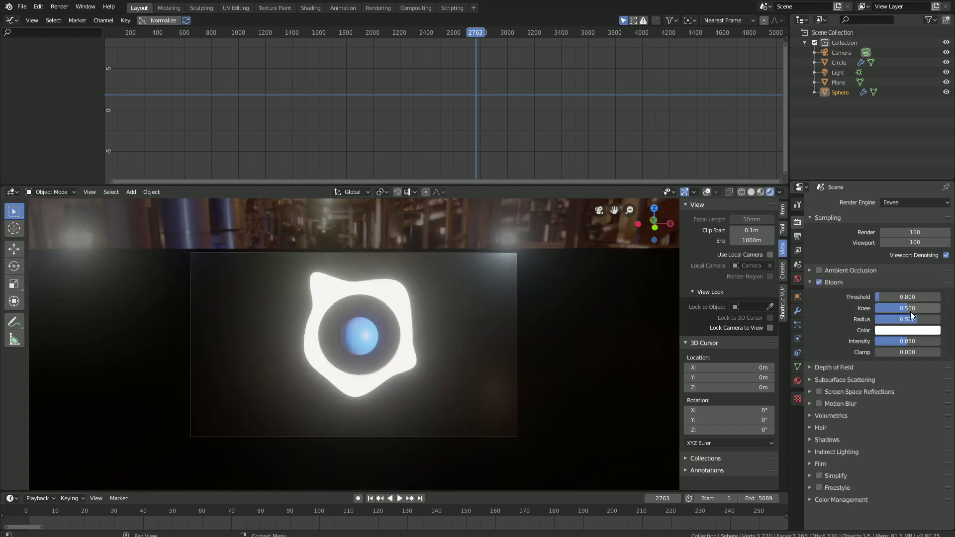
left_click_drag(882, 299, 911, 299)
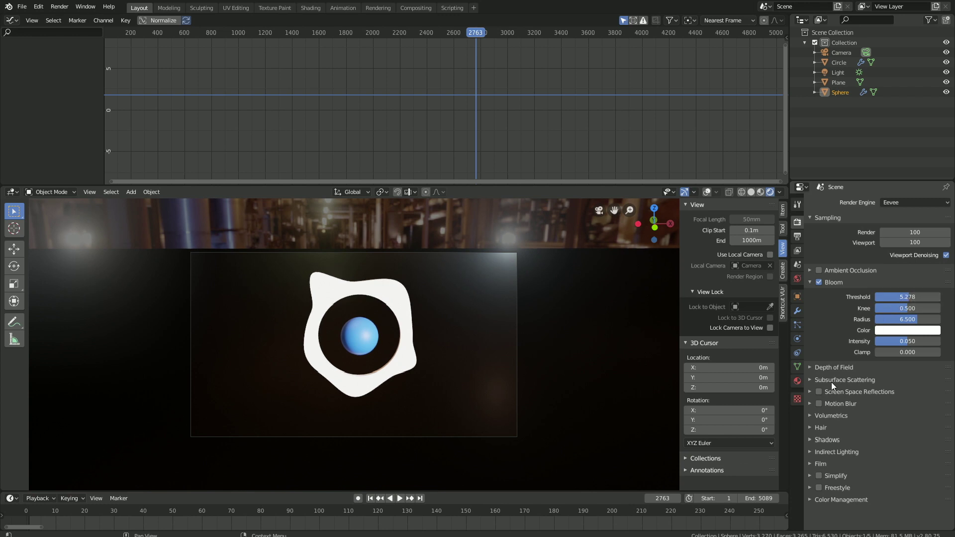
Enable Screen Space Reflections with the Refraction option.
left_click(819, 393)
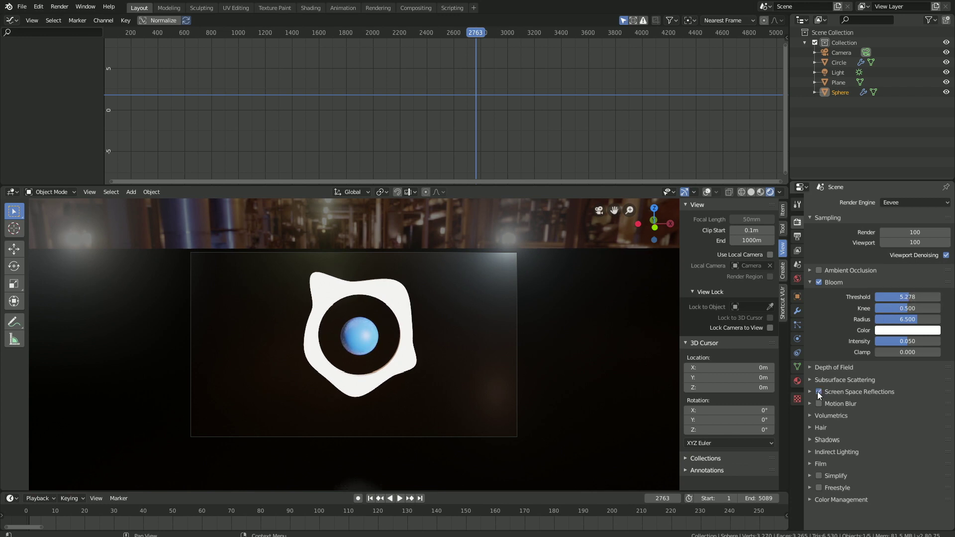
left_click(813, 392)
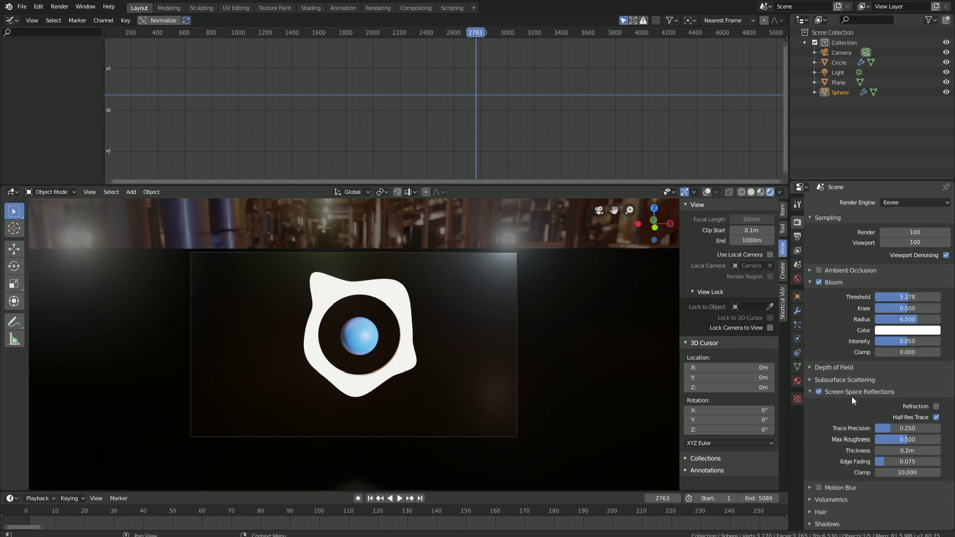
scroll(521, 337, "down", 4)
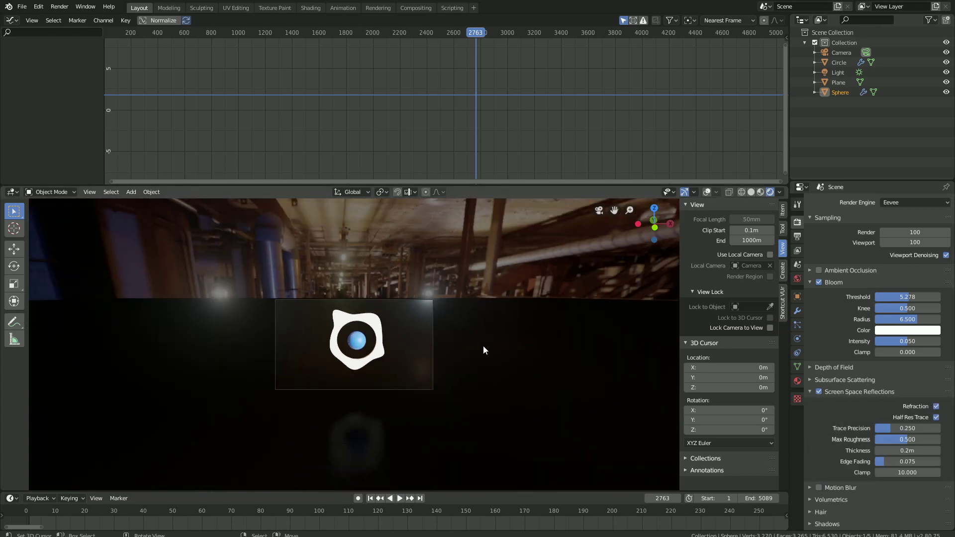
Lock the camera to the view, pull it back and shift it to include the floor reflection, and unlock it again.
left_click(433, 334)
left_click(770, 328)
scroll(518, 310, "down", 5)
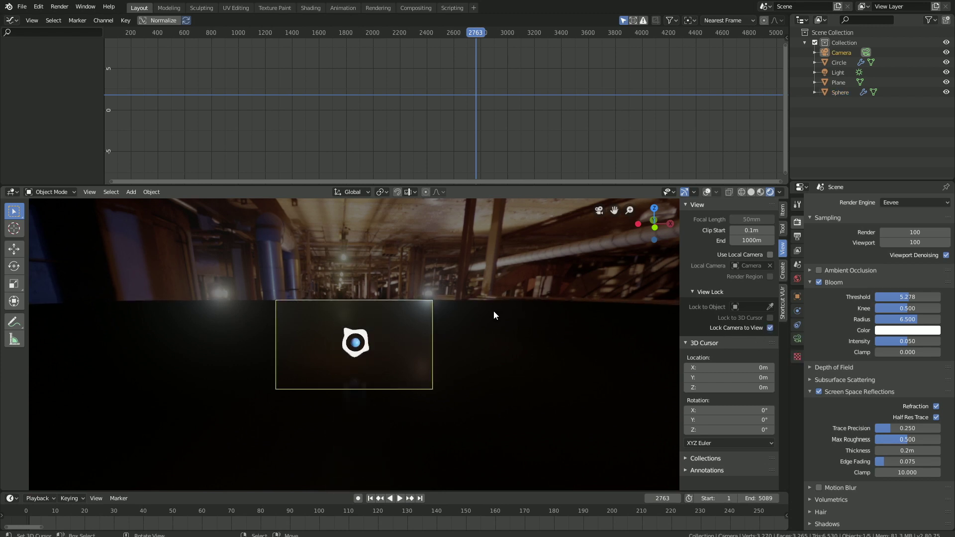
middle_click_drag(482, 310, 482, 304, "shift")
left_click(770, 327)
scroll(495, 288, "up", 4)
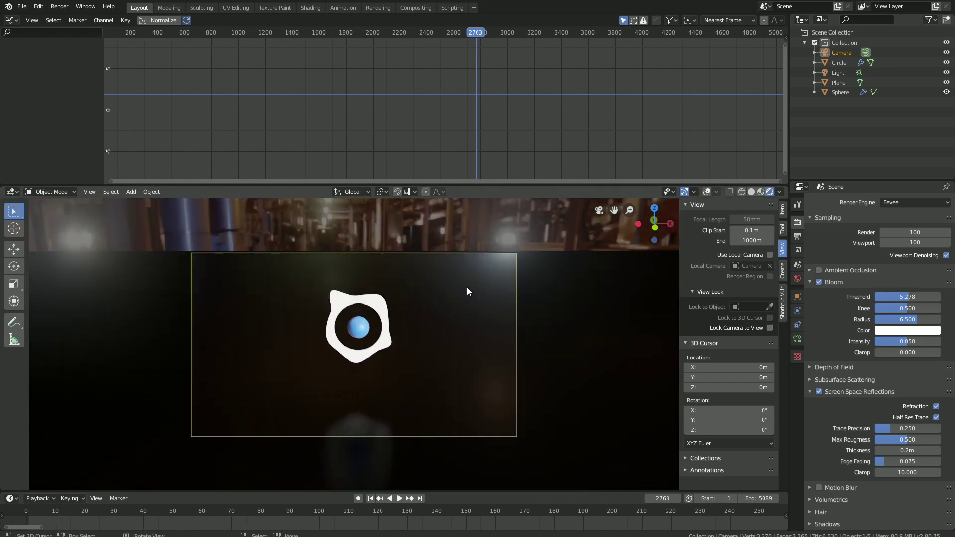
Fine-tune Bloom to a threshold of about 5.65, a knee of 0.642 and a radius of about 5.38.
left_click_drag(908, 296, 908, 319)
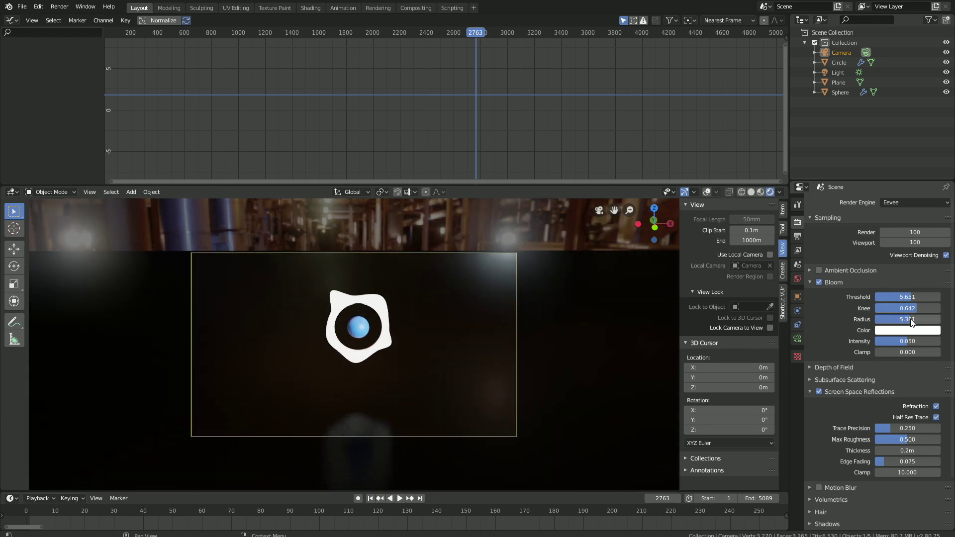
scroll(420, 267, "up", 2)
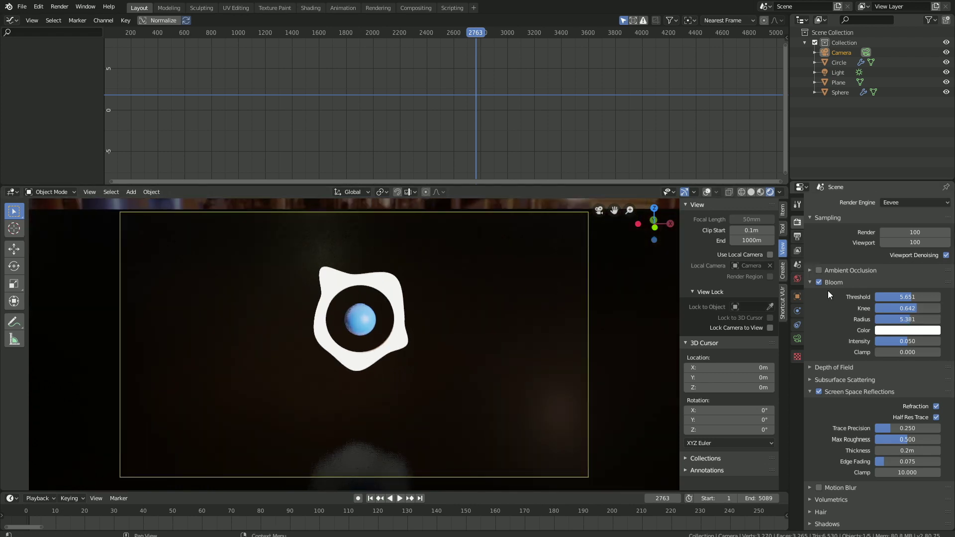
Browse for the render output location and create a folder named "Finished key audio" in E:\tmp.
left_click(797, 237)
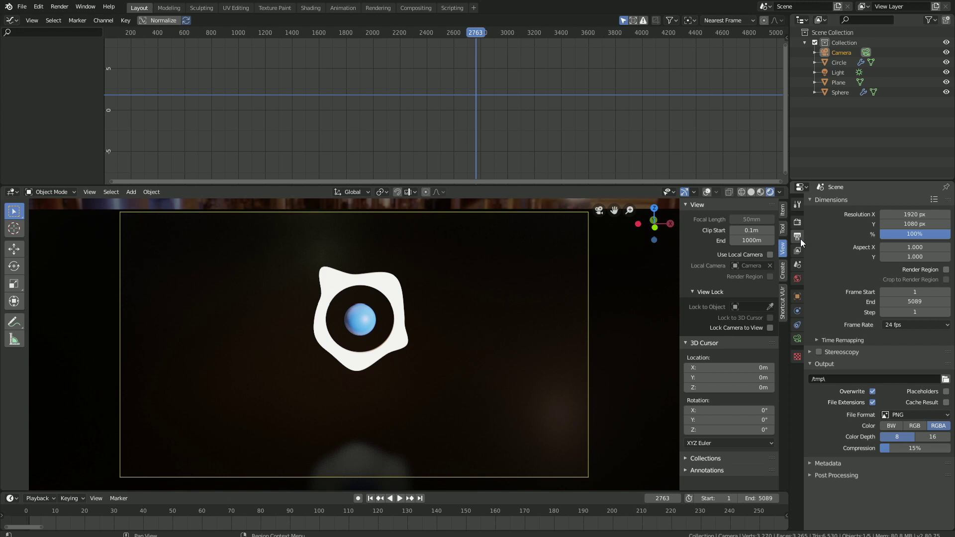
left_click(945, 379)
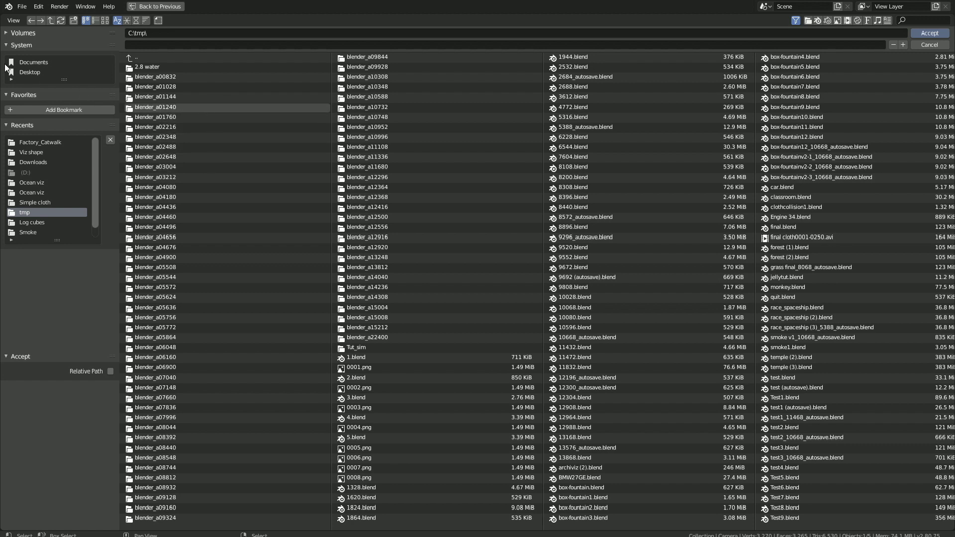
left_click(22, 32)
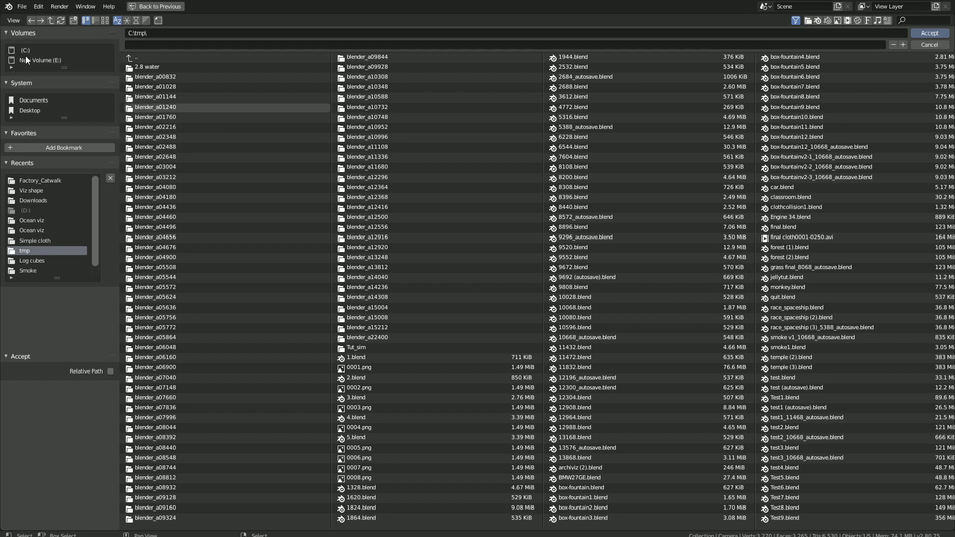
left_click(26, 59)
left_click(154, 174)
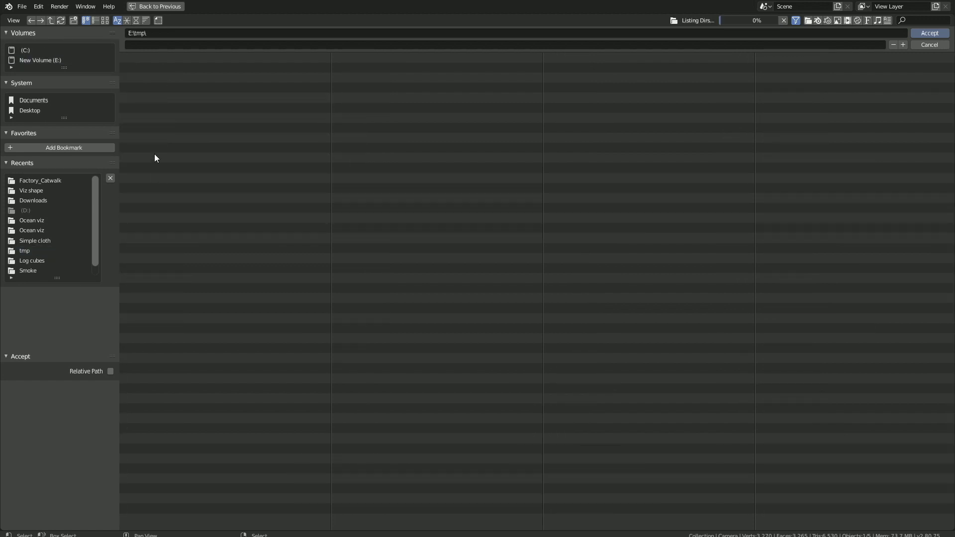
left_click(74, 20)
type("Finished key")
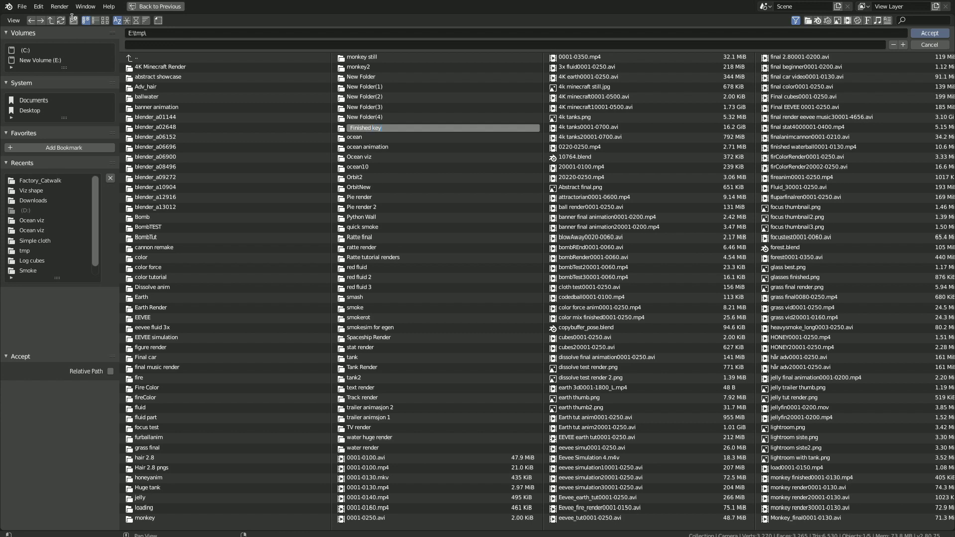
type("audio")
key("Return")
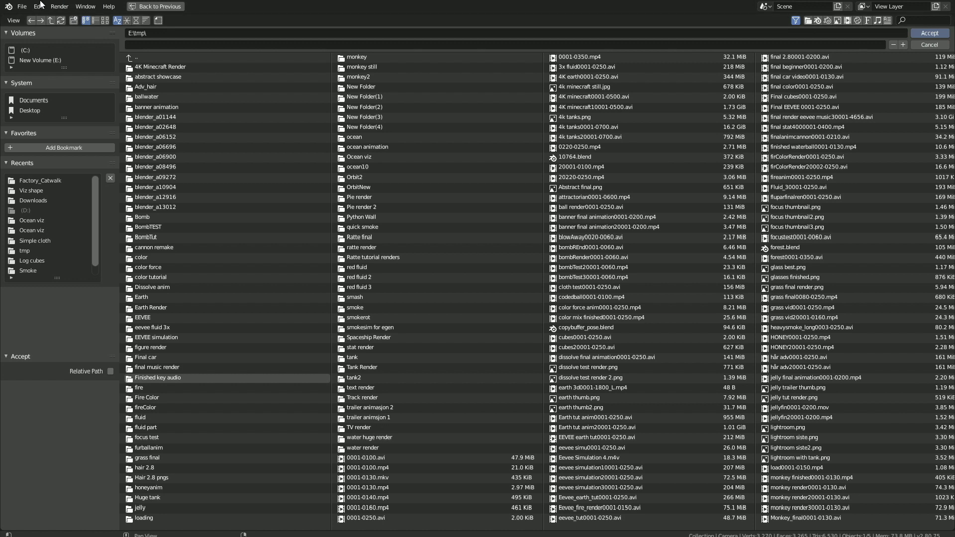
Set the render output to a file named "tut" inside the Finished key audio folder.
left_click(181, 378)
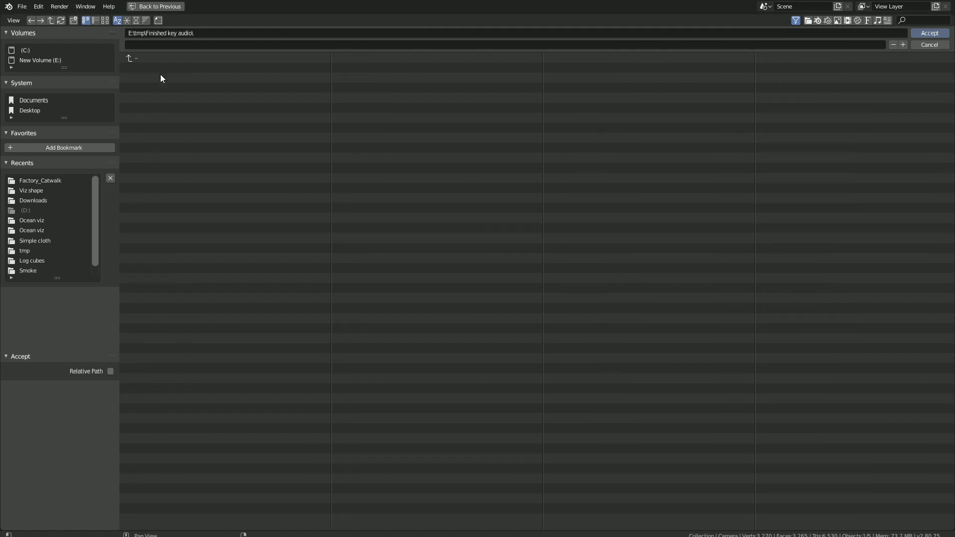
left_click(158, 45)
type("tut")
key("Return")
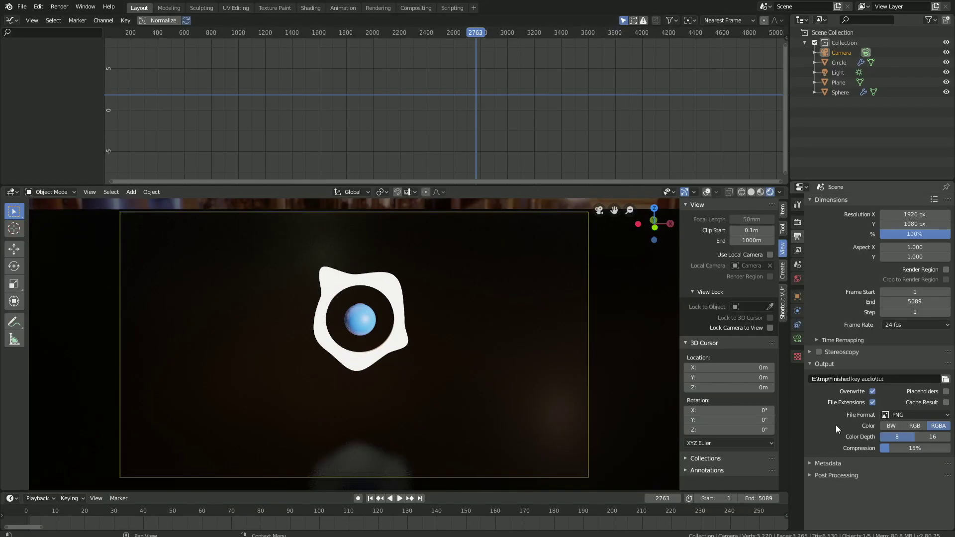
Set the output file format to FFmpeg video and its encoding container to MPEG-4.
left_click(888, 415)
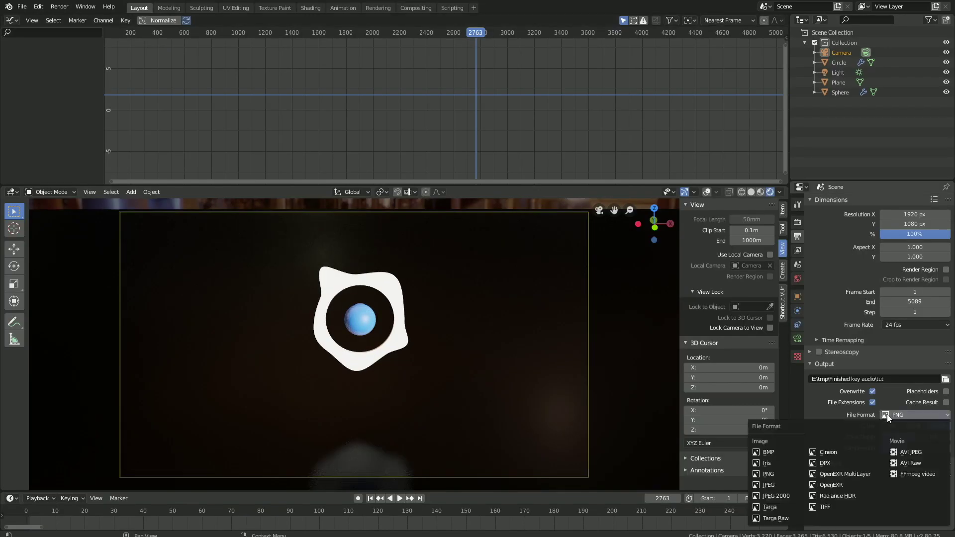
left_click(918, 473)
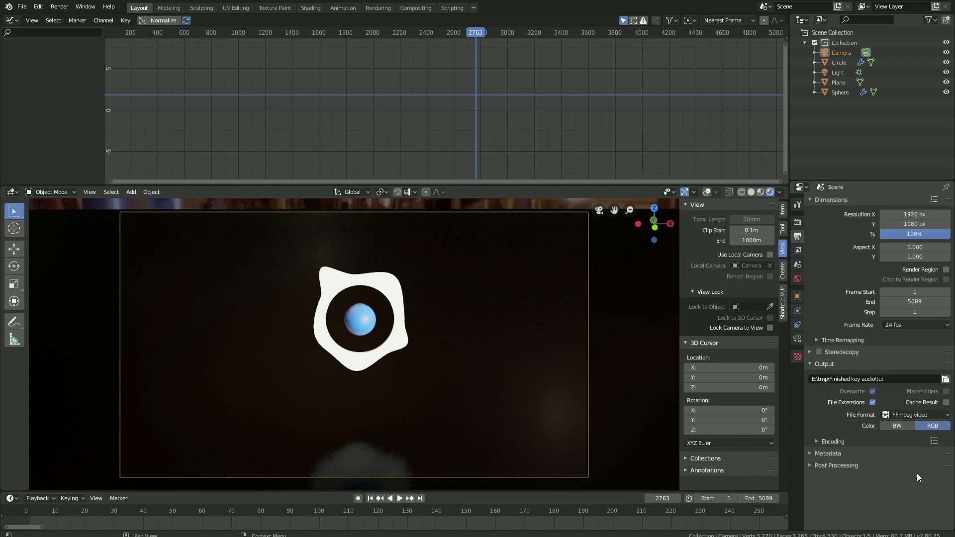
left_click(843, 442)
scroll(846, 441, "down", 4)
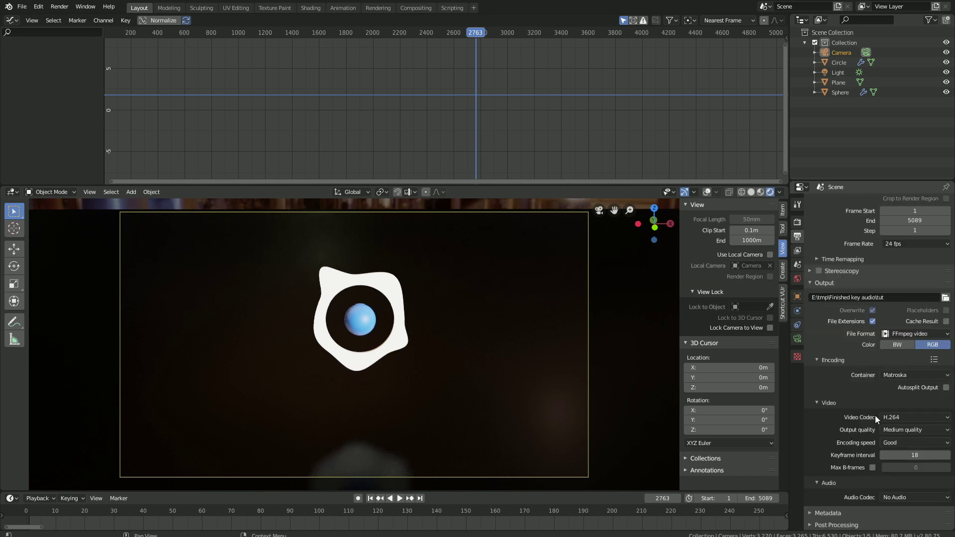
left_click(896, 376)
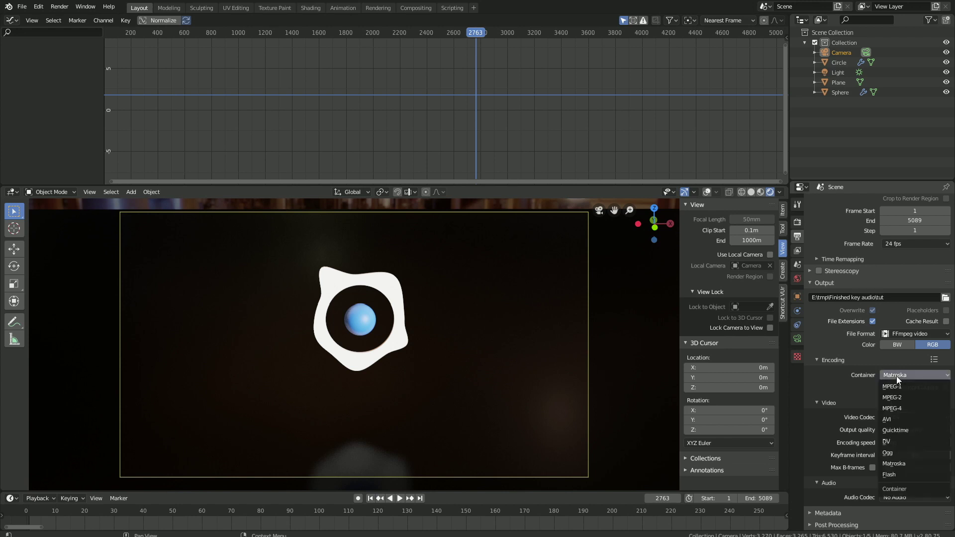
left_click(903, 408)
Set the video output quality to Perceptually lossless and the audio codec to MP3.
left_click(900, 426)
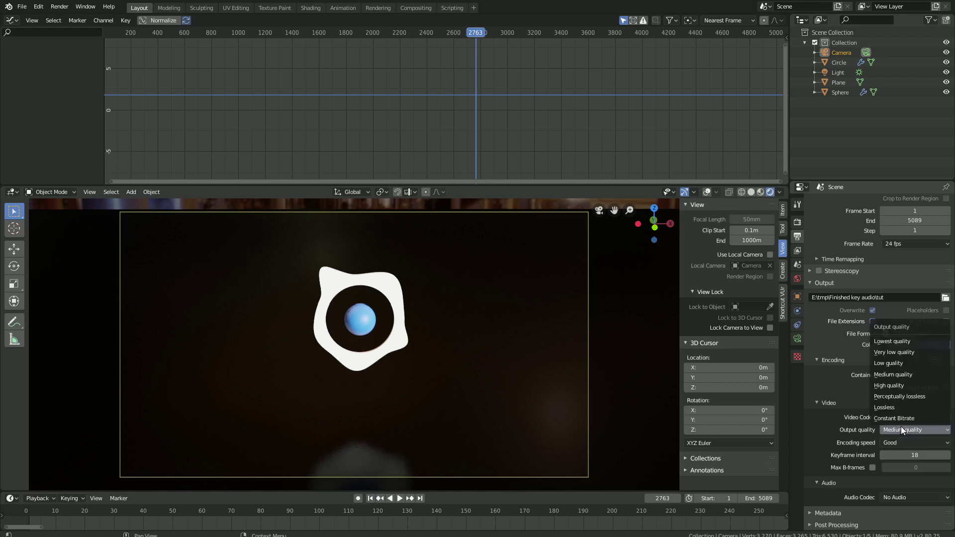
left_click(899, 394)
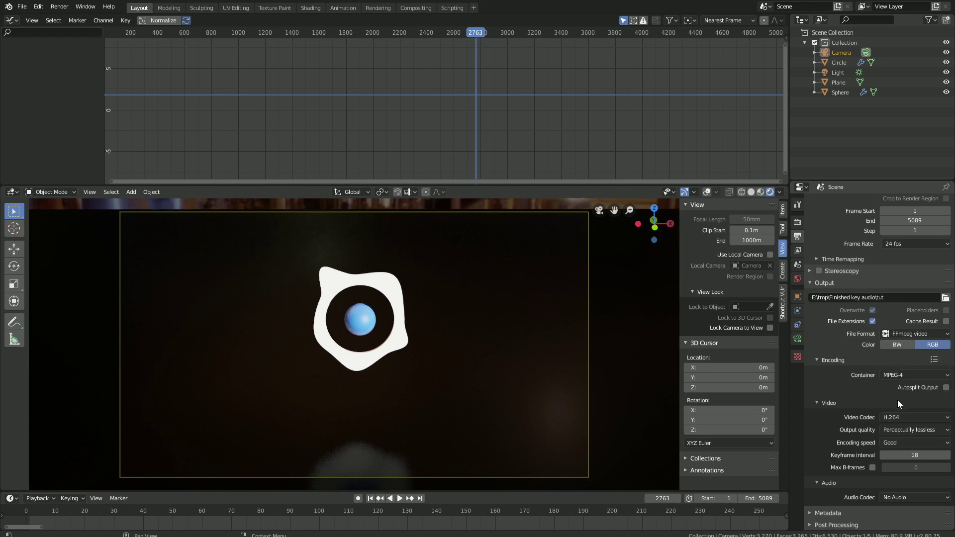
left_click(893, 495)
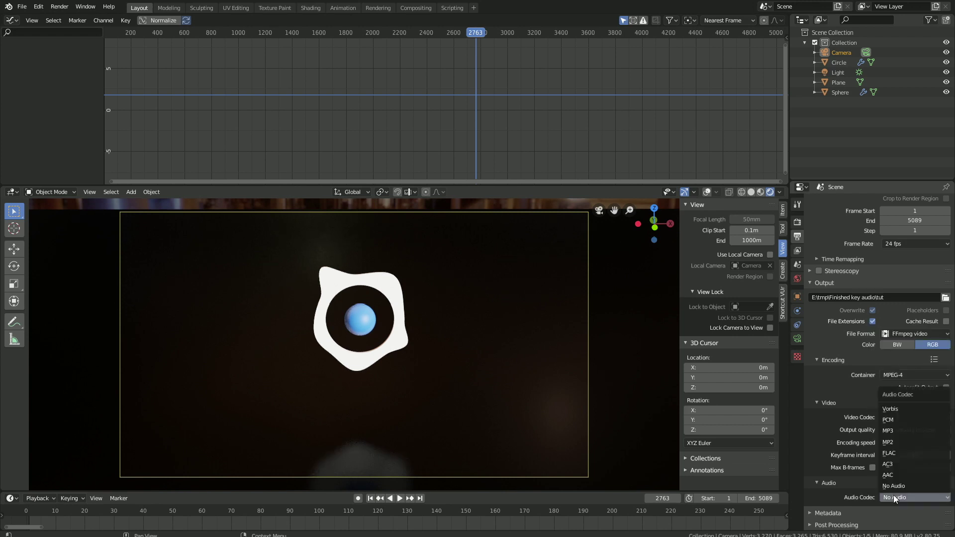
left_click(897, 433)
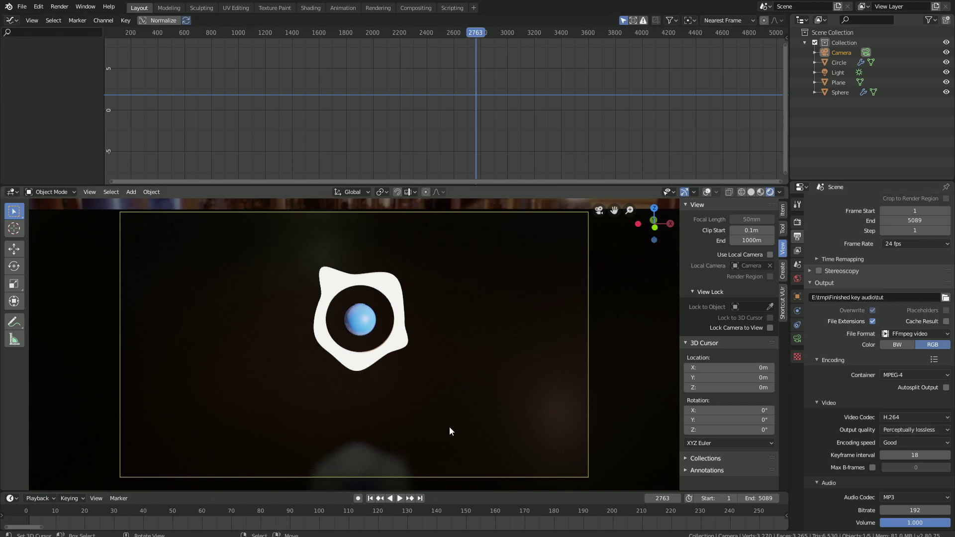
Play the animation briefly in the camera view to check the ring's motion, and pause it.
left_click(400, 498)
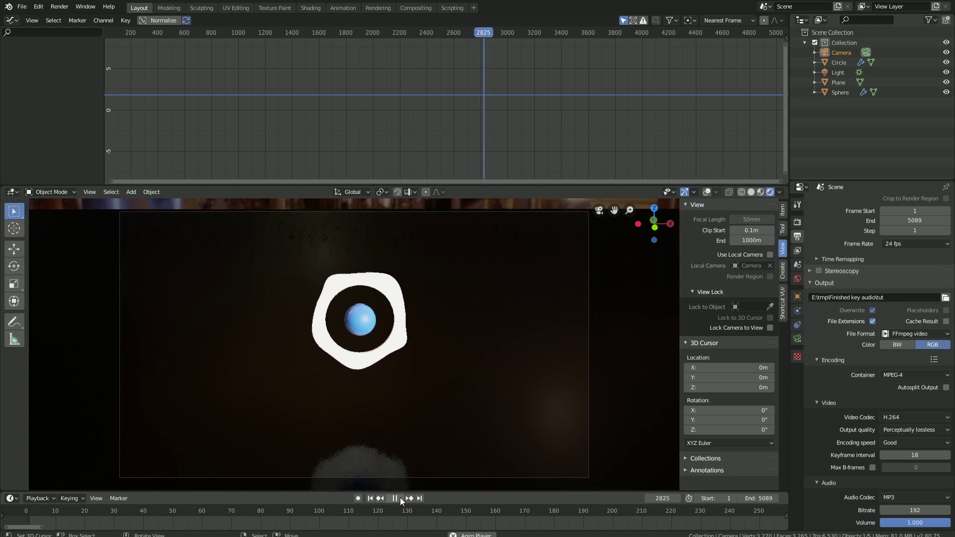
left_click(400, 498)
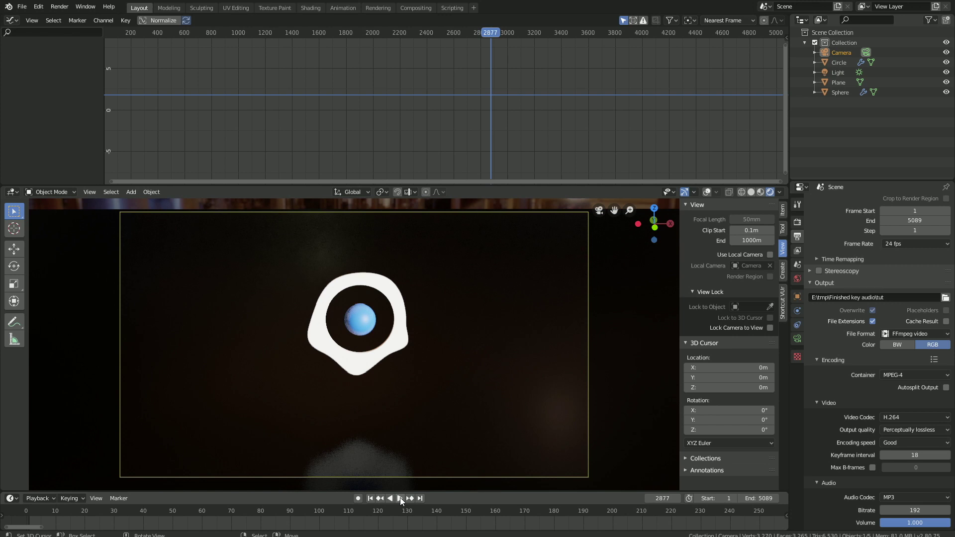
Darken the Glossy BSDF color of the floor plane's material to nearly black.
left_click(362, 371)
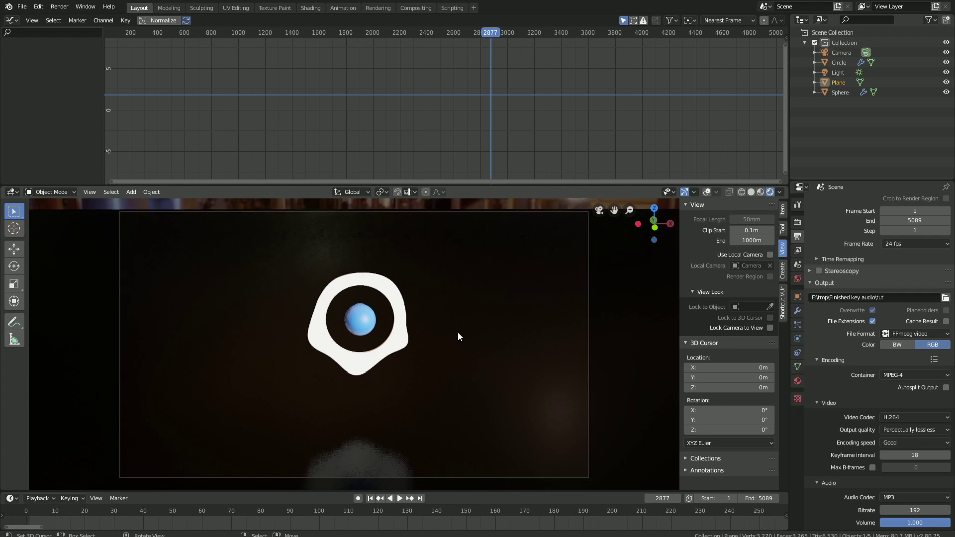
left_click(798, 382)
left_click(902, 336)
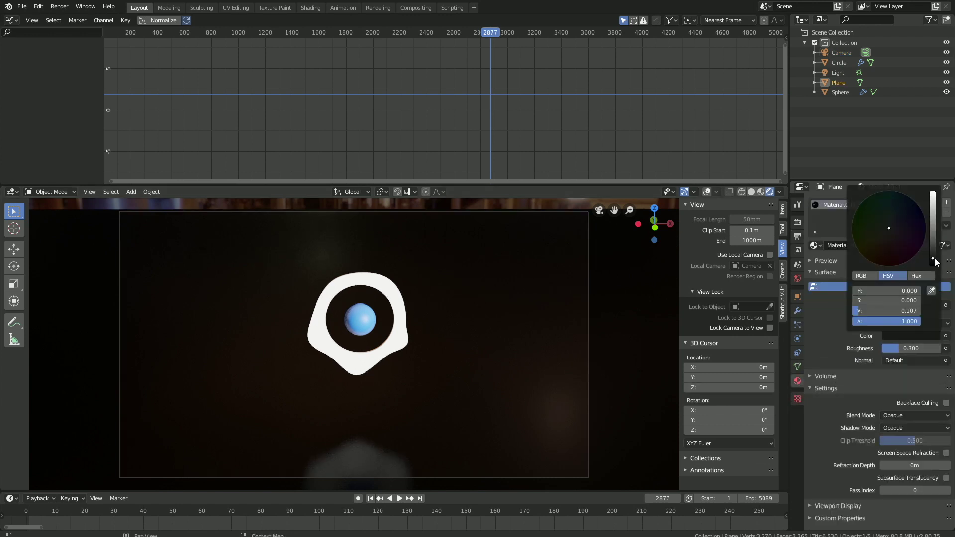
scroll(889, 228, "up", 1)
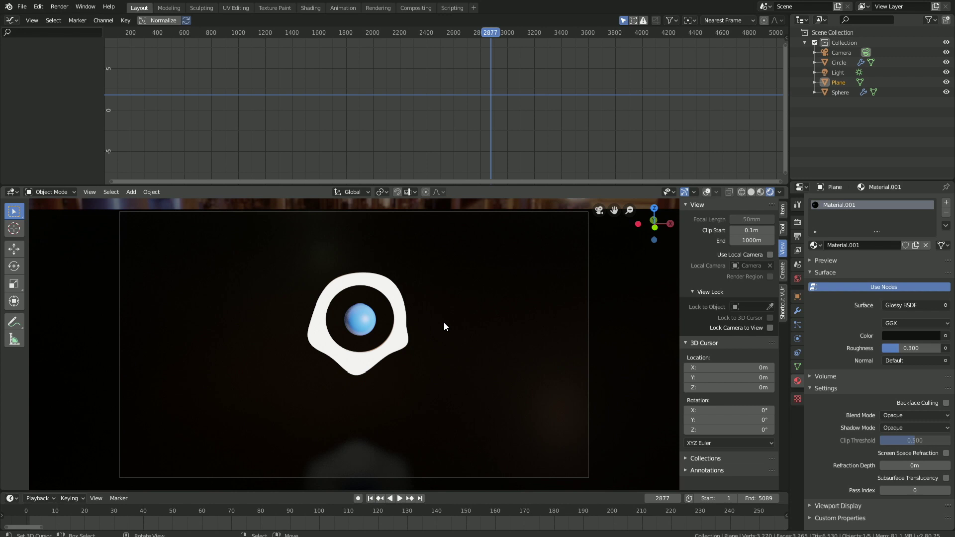
left_click(915, 336)
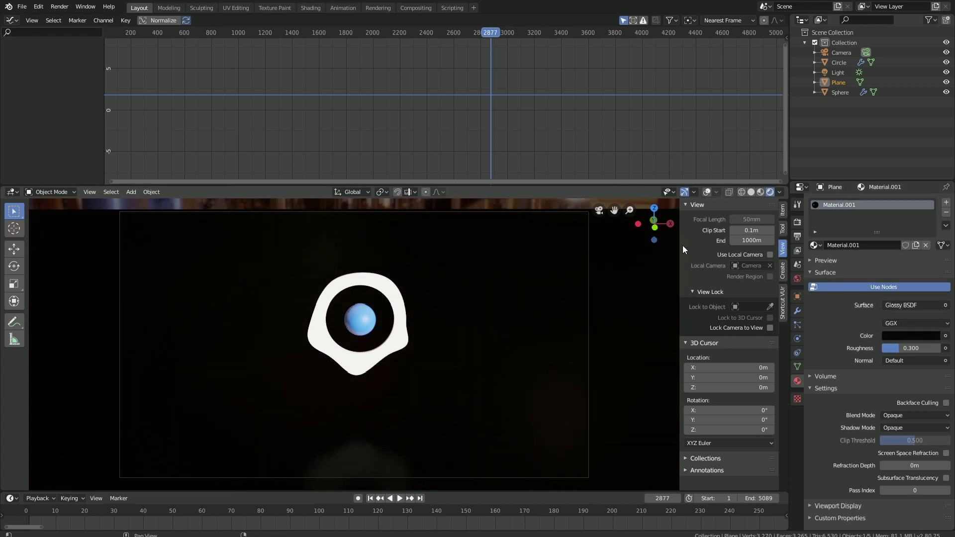
Save the project with Save As as a Blender file.
left_click(21, 6)
left_click(59, 87)
left_click(884, 45)
left_click(908, 33)
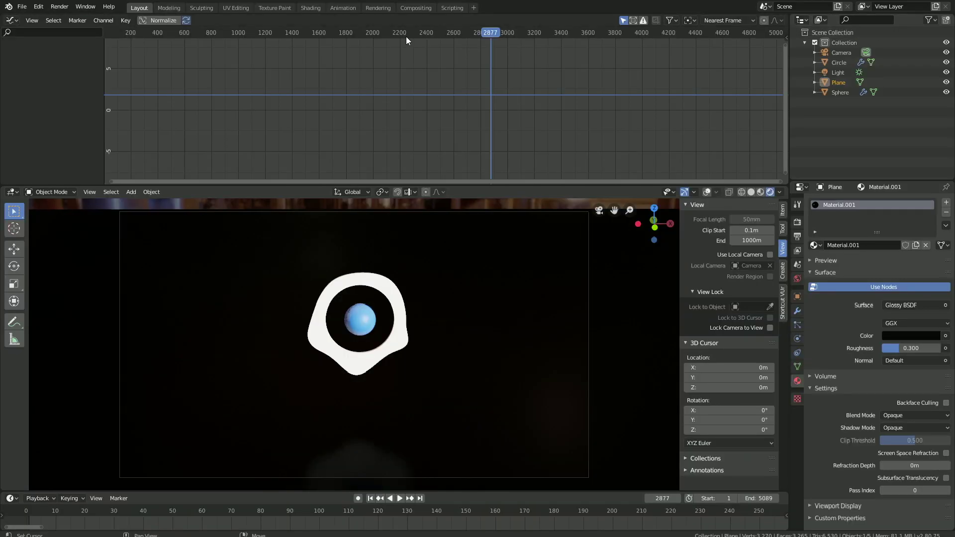
Change the render display mode to Image Editor.
left_click(64, 8)
mouse_move(130, 77)
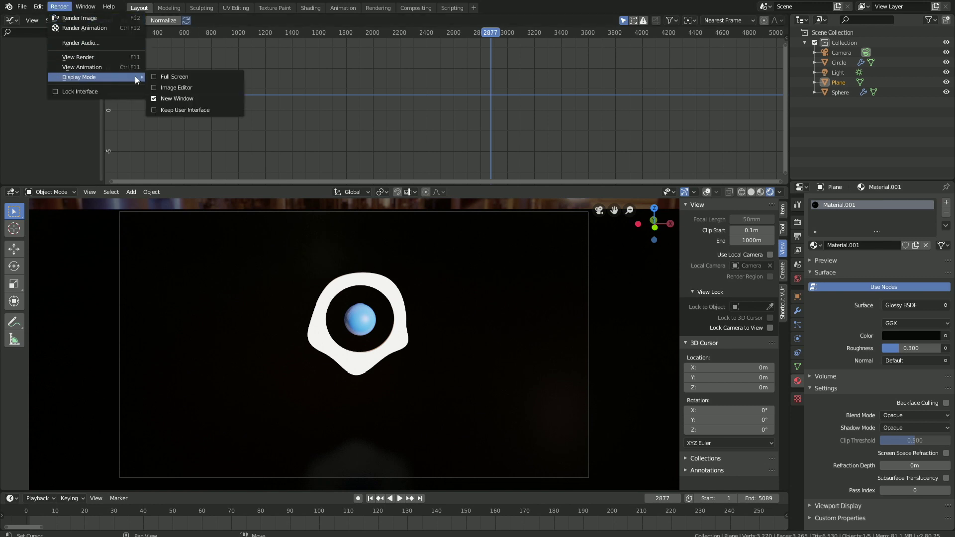
left_click(167, 88)
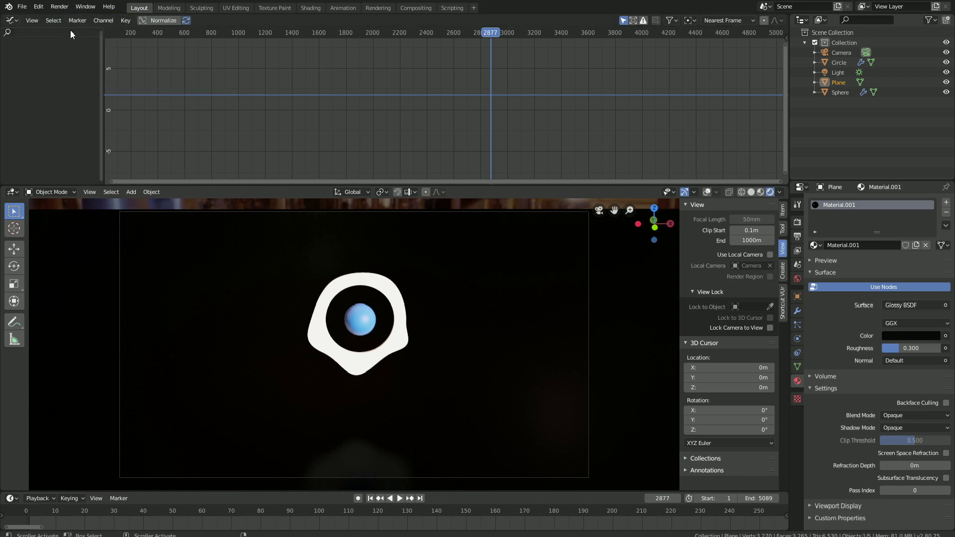
Render a still image of the current frame and return the render result area to the 3D Viewport.
left_click(57, 7)
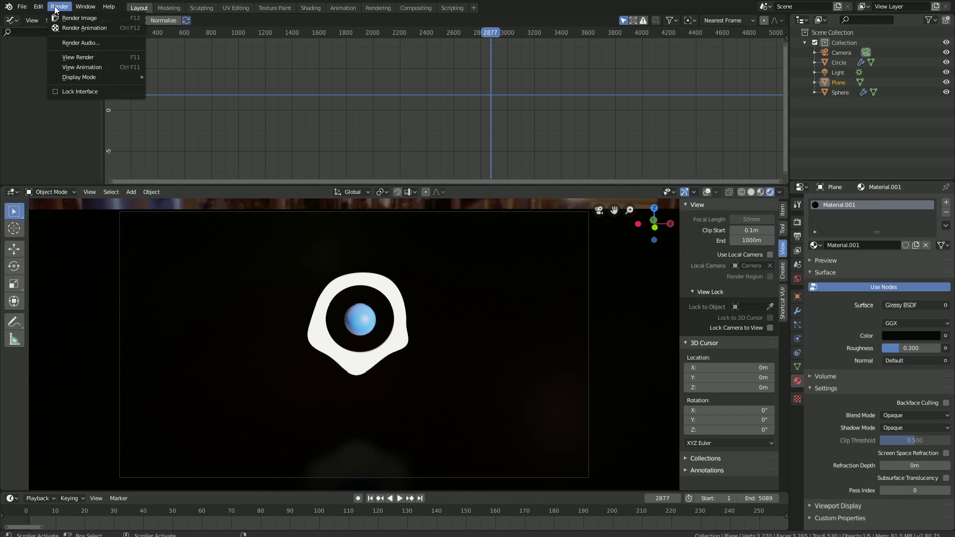
left_click(72, 19)
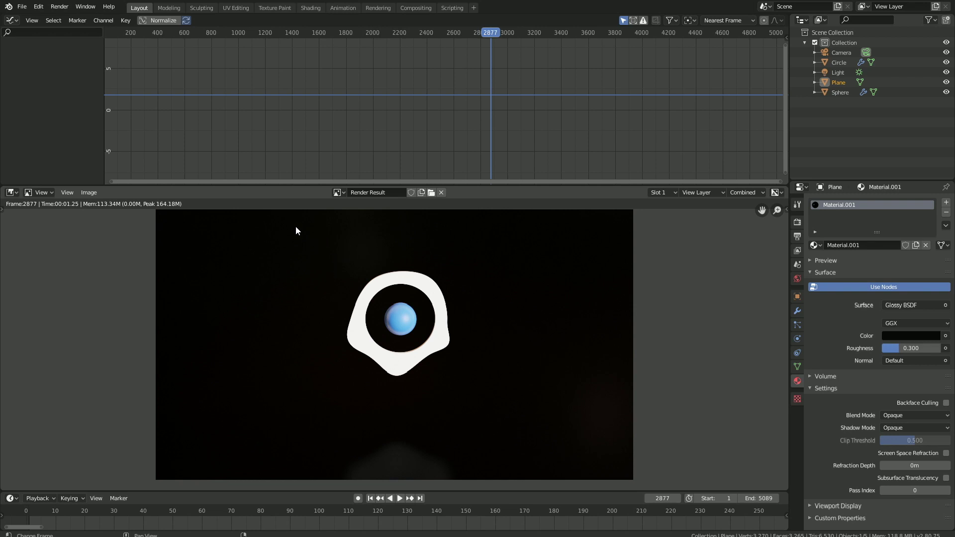
left_click(11, 192)
left_click(40, 227)
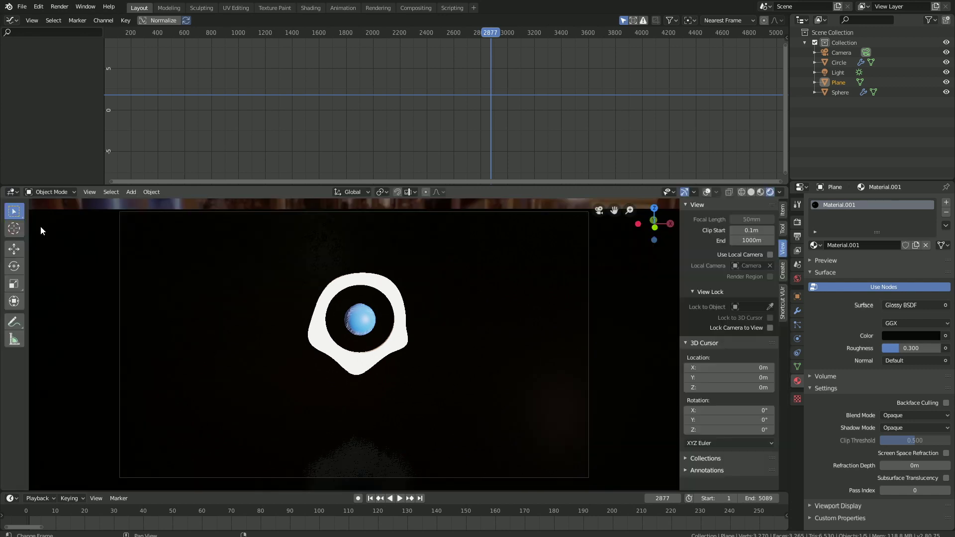
Lock the camera to the view and bring up the Render Animation command.
left_click(770, 328)
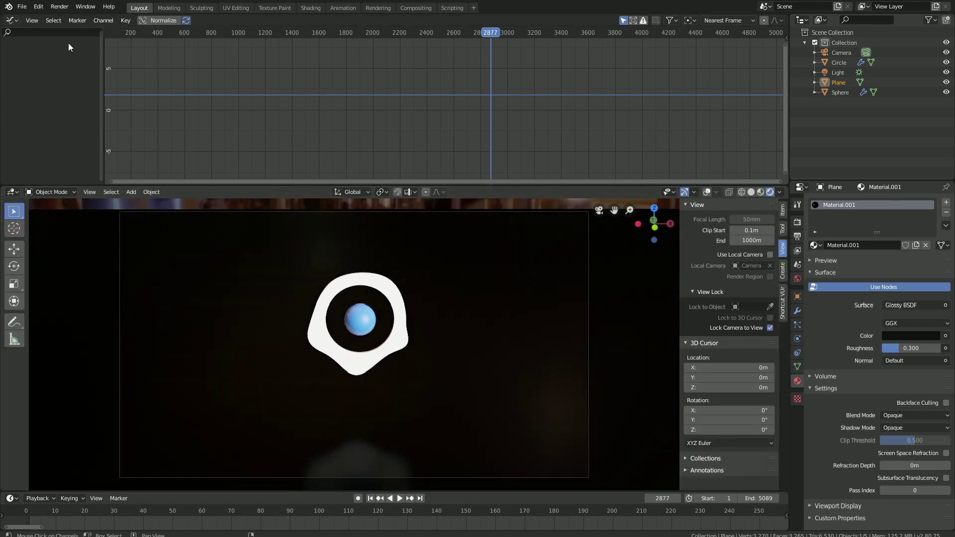
left_click(59, 6)
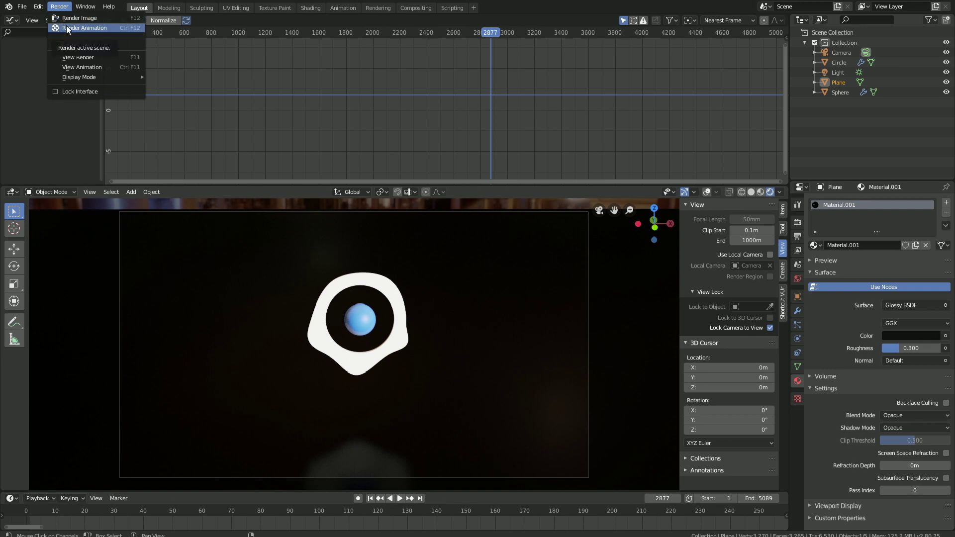